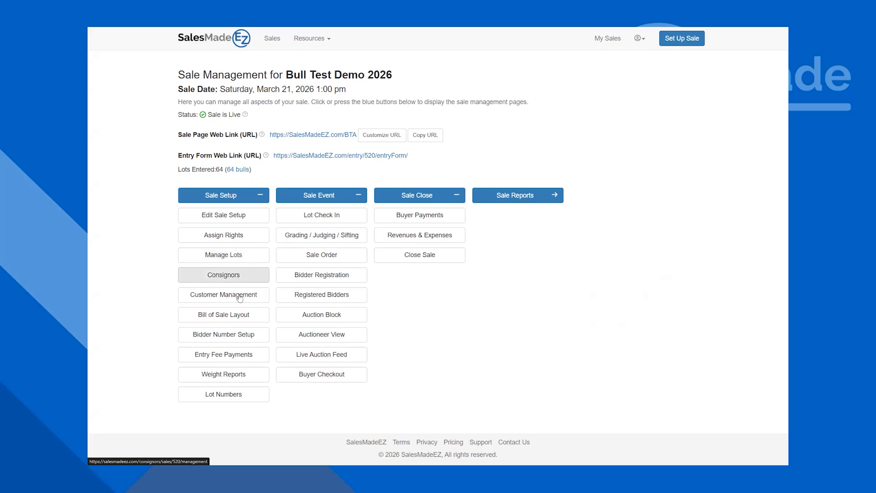
- Start a new weight event in the sale's Weight Reports and name it On-Test Wgts
left_click(239, 378)
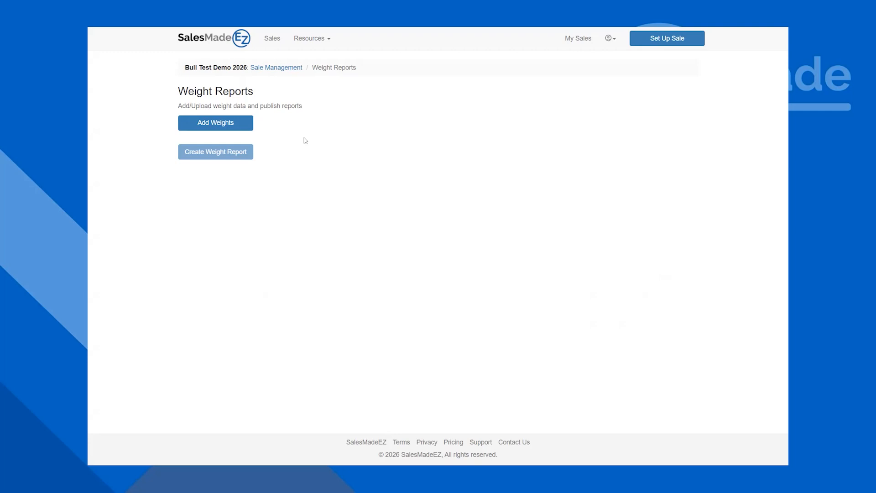
left_click(231, 131)
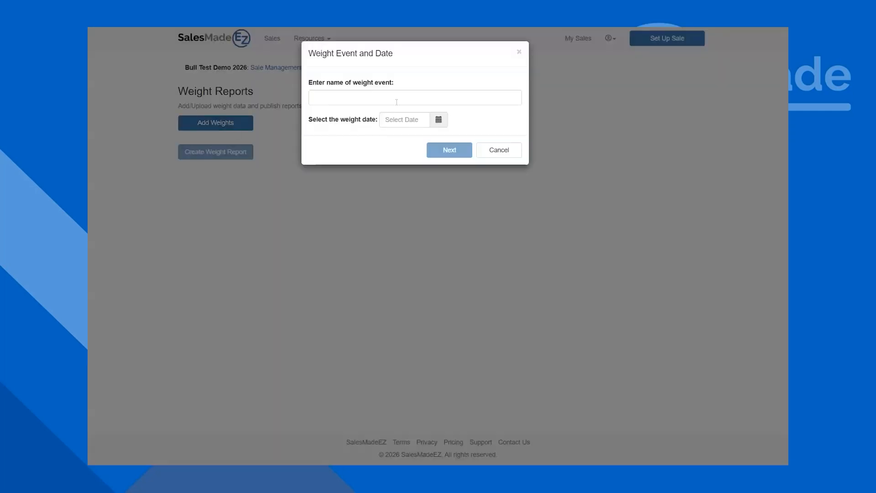
left_click(397, 102)
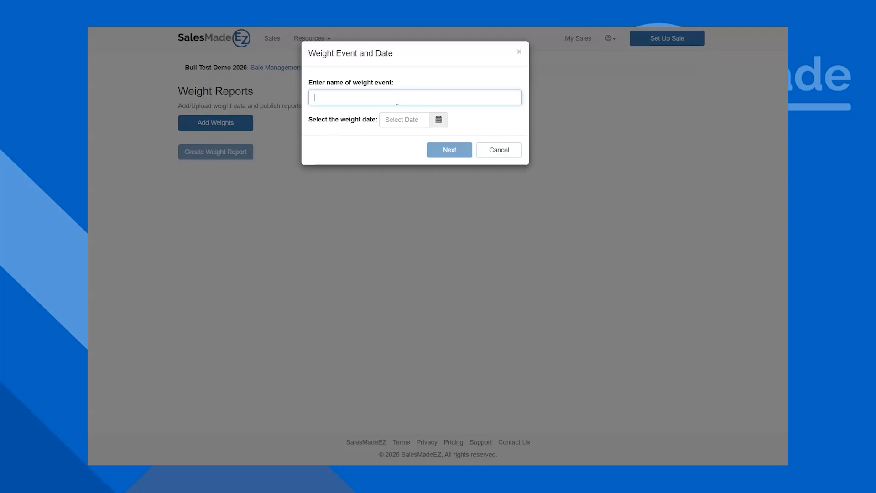
type("On-Test Wgts")
- Set the weight event's date to 21-Oct-2025 and continue to its weight entry page
left_click(436, 123)
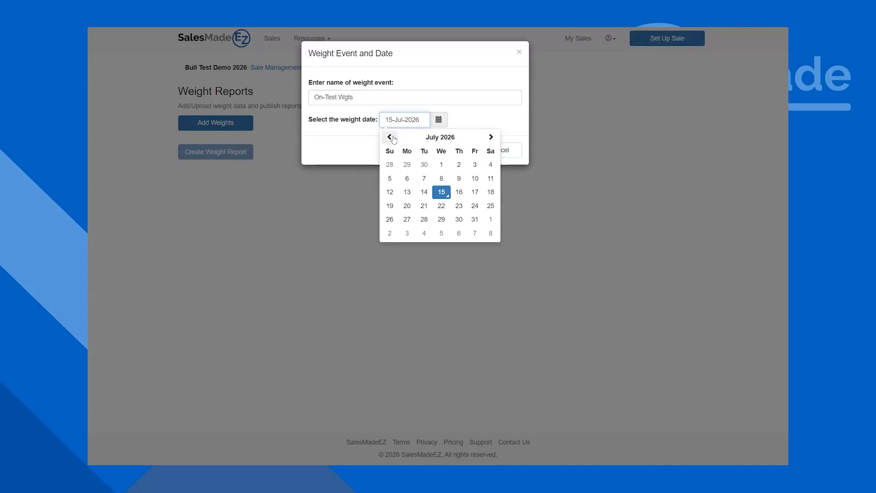
left_click(390, 137)
left_click(390, 137)
left_click(390, 137)
left_click(390, 137)
left_click(391, 137)
left_click(390, 137)
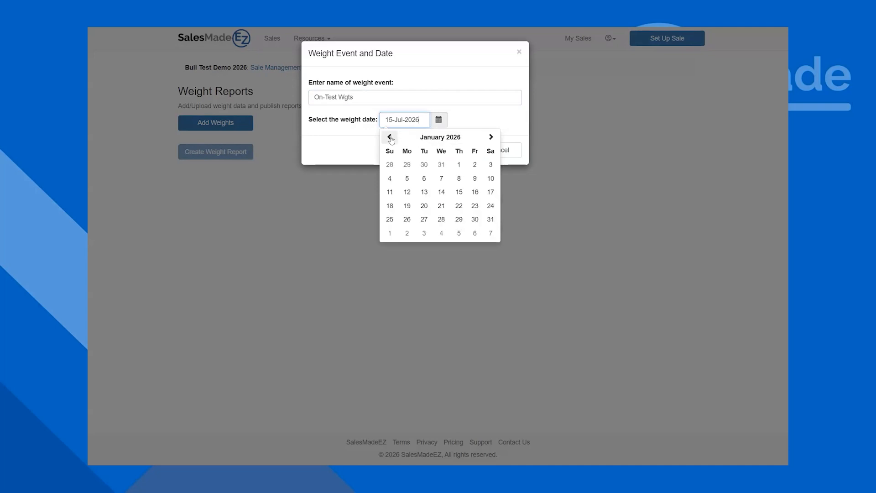
left_click(390, 137)
left_click(391, 137)
left_click(390, 137)
left_click(424, 205)
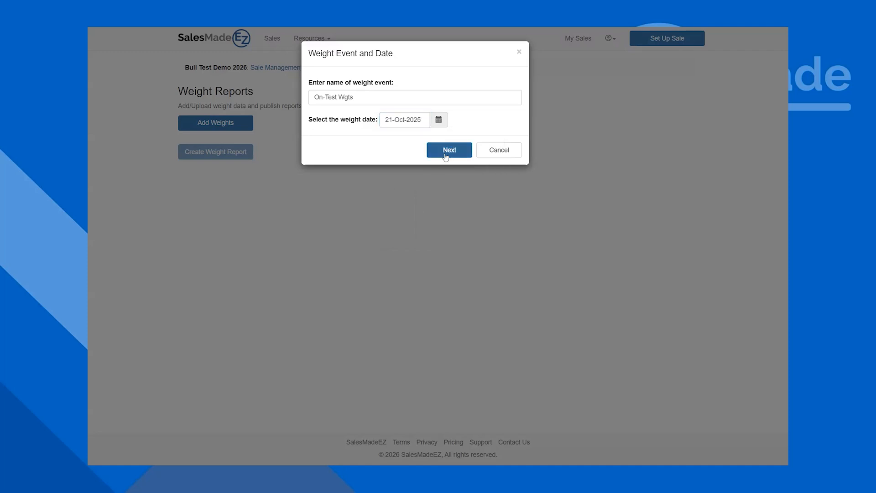
left_click(445, 156)
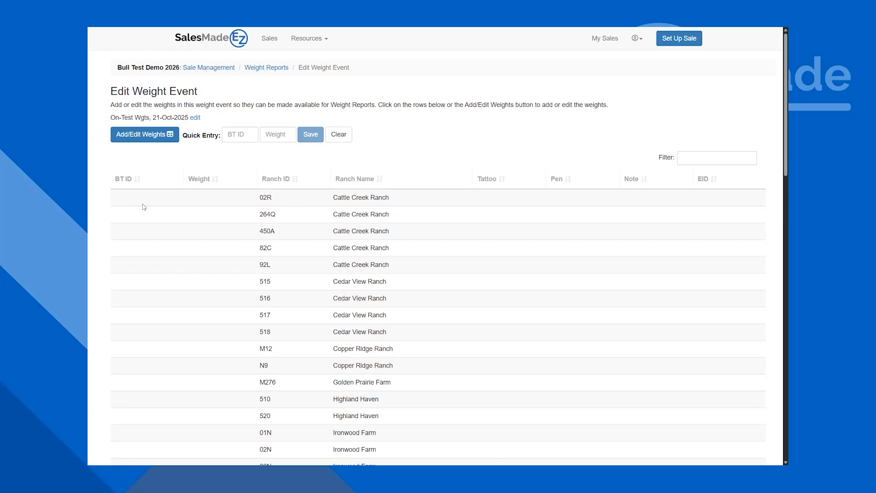
- Record Bull Test Tag/ID 1 and a weight of 700 for Cattle Creek Ranch bull 02R, and save the entry
left_click(213, 202)
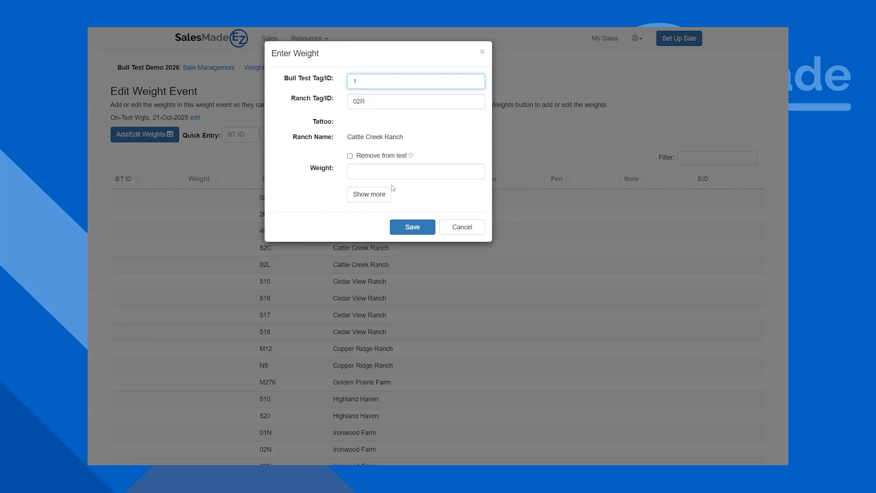
left_click(380, 169)
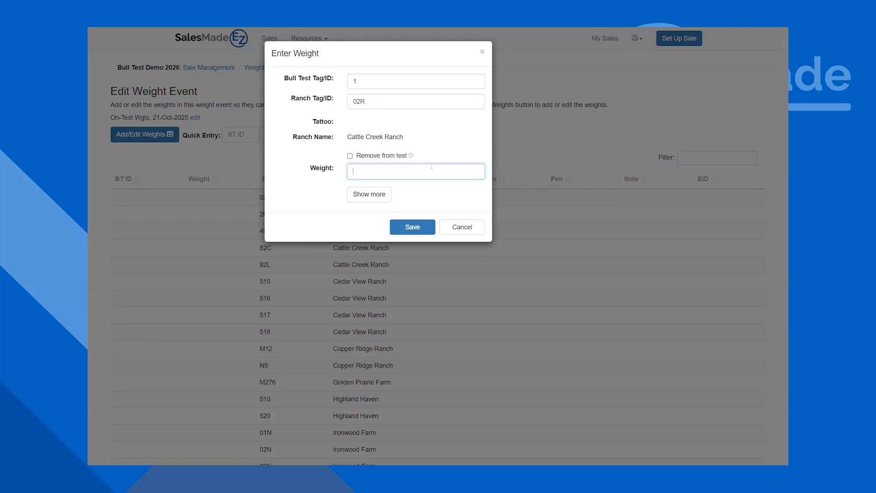
type("700")
left_click(359, 199)
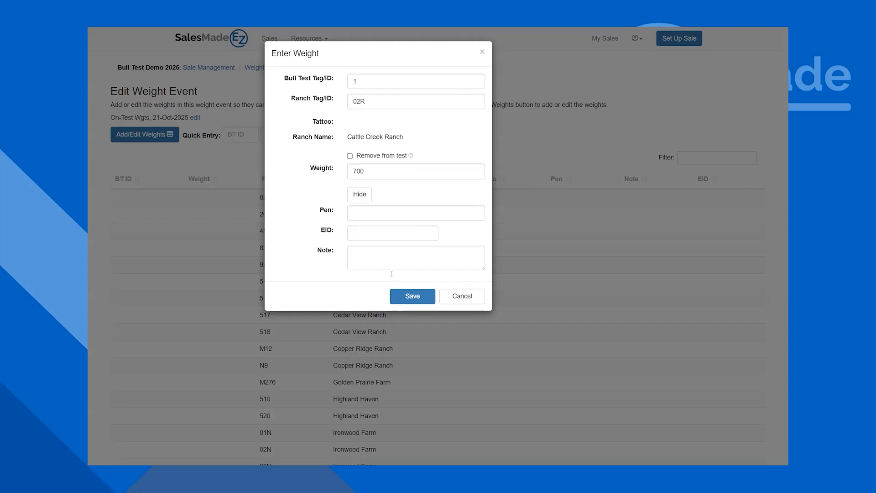
left_click(411, 297)
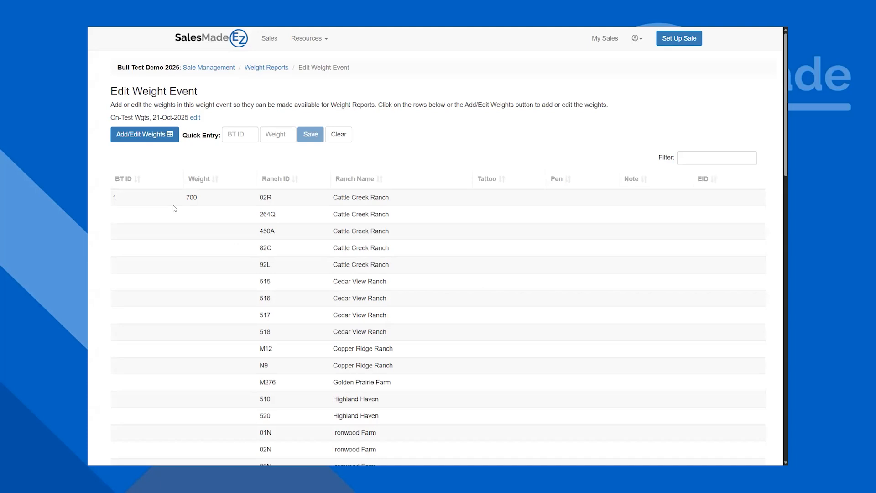
- Look at the weight entry form for bull 264Q without saving, and try filtering the bull list by 515 before clearing the filter
left_click(176, 210)
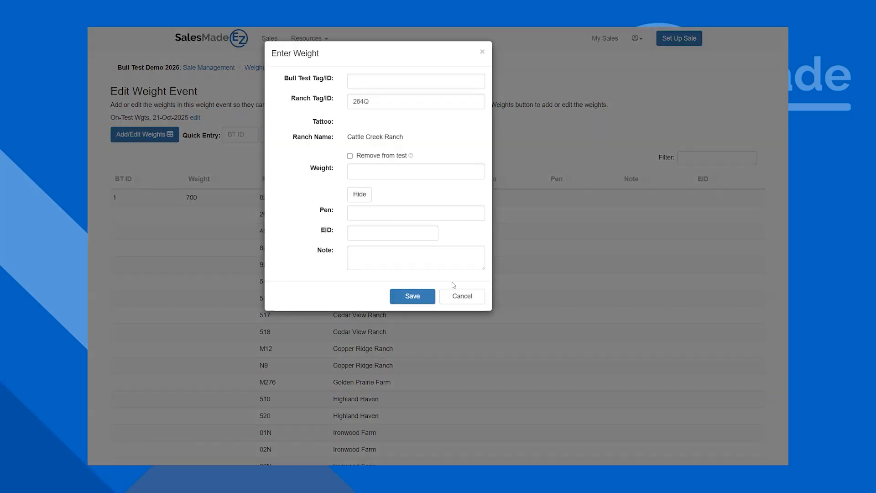
left_click(673, 205)
left_click(699, 157)
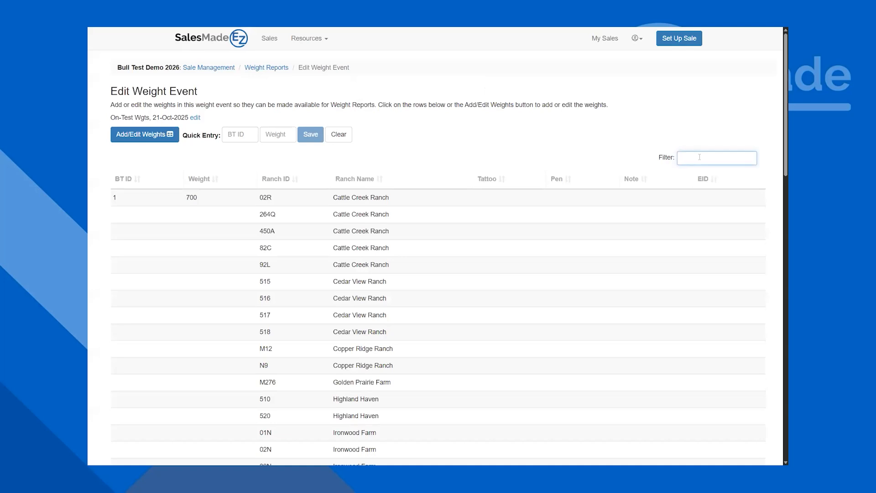
type("515")
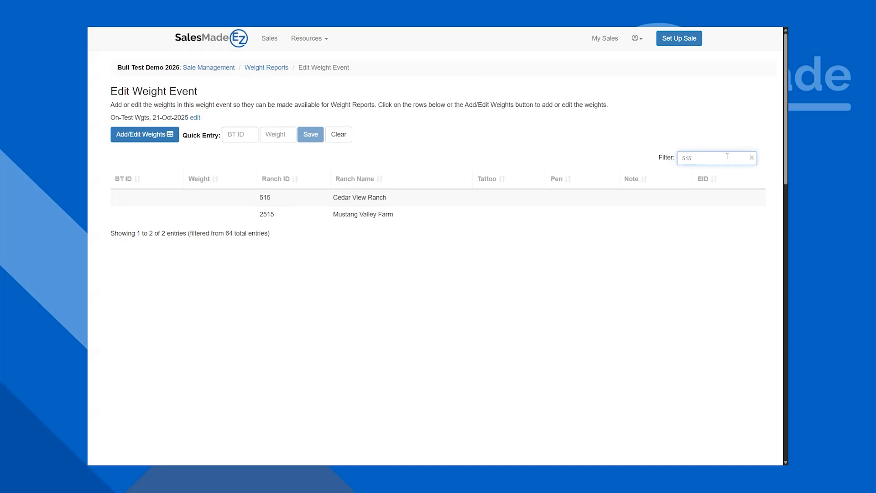
left_click(751, 159)
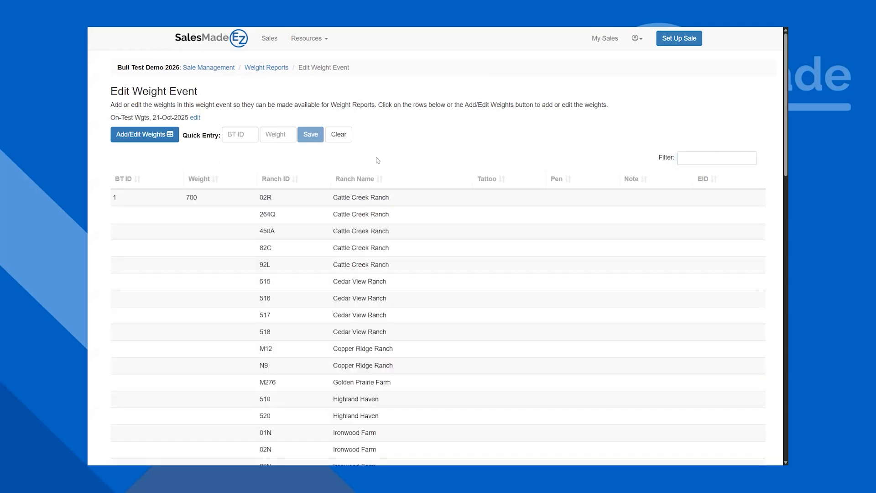
- Download the On-Test Wgts, 21-Oct-2025 spreadsheet, enable editing on it in Excel, and return to the browser's spreadsheet import page
left_click(134, 143)
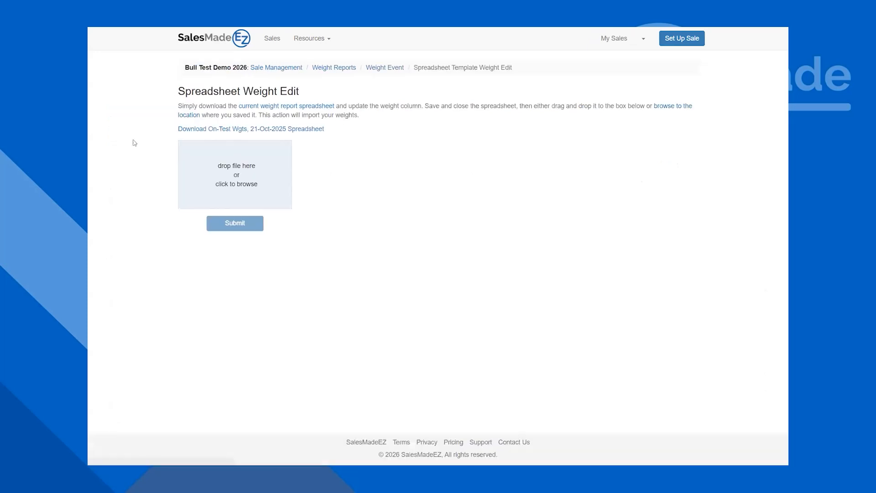
left_click(213, 132)
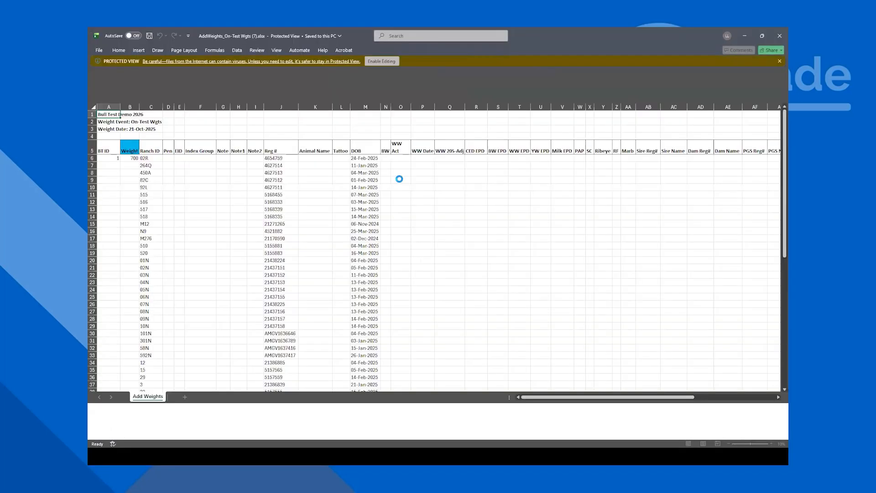
left_click(386, 63)
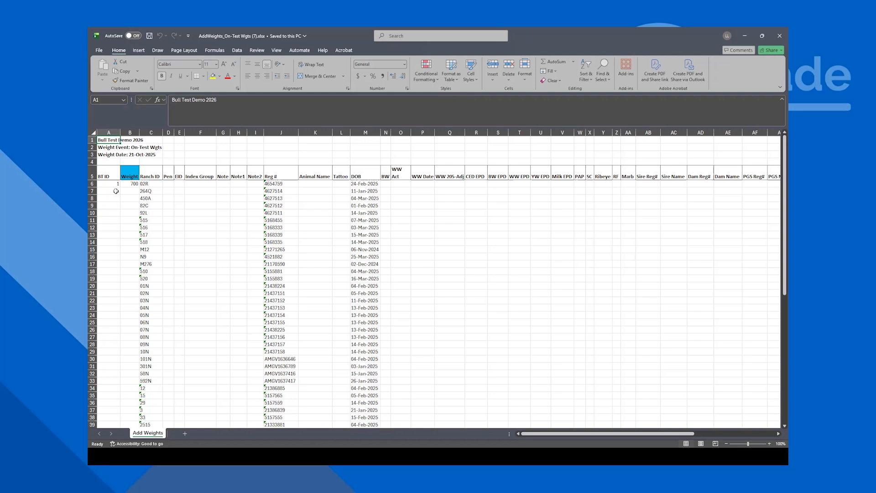
left_click(745, 37)
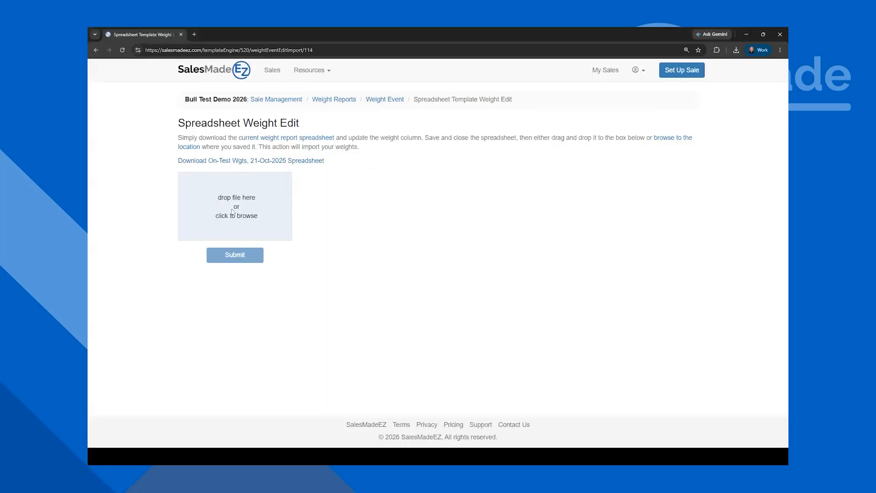
- Import AddWeights_On-Test Wgts.xlsx from the Weights and Reports demo folder and load the validated weights into the event
left_click(240, 221)
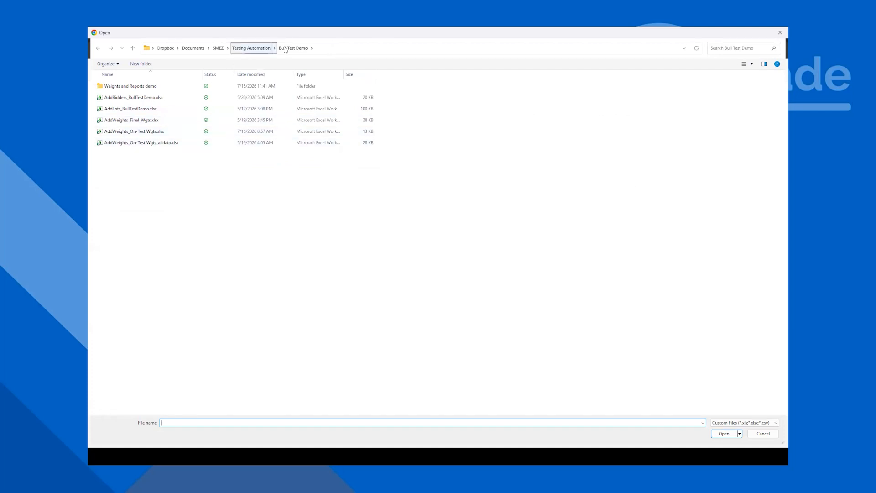
left_click(131, 86)
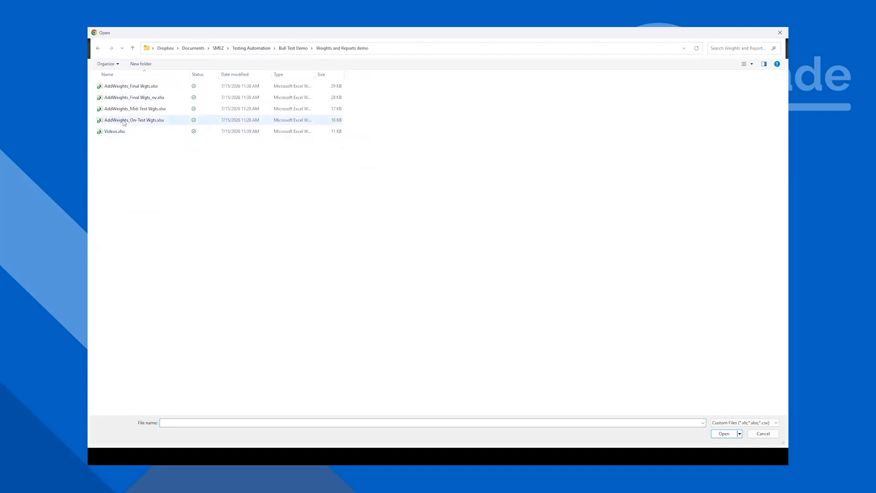
double_click(123, 121)
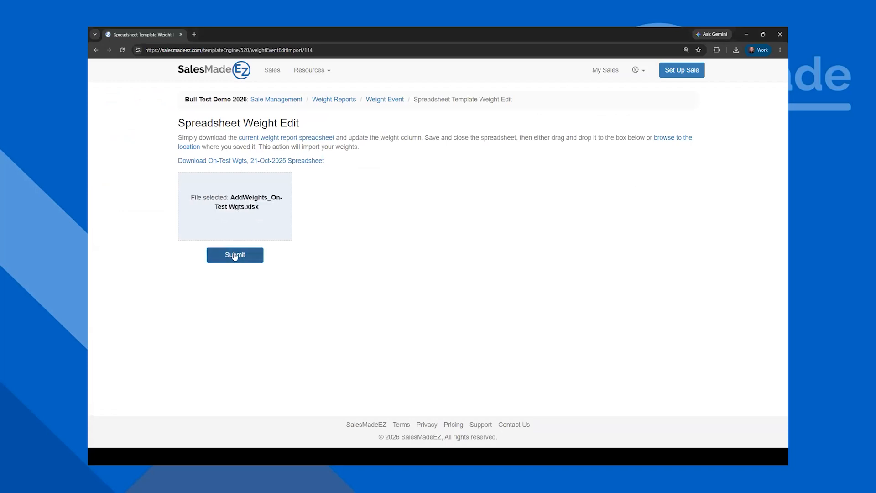
left_click(242, 259)
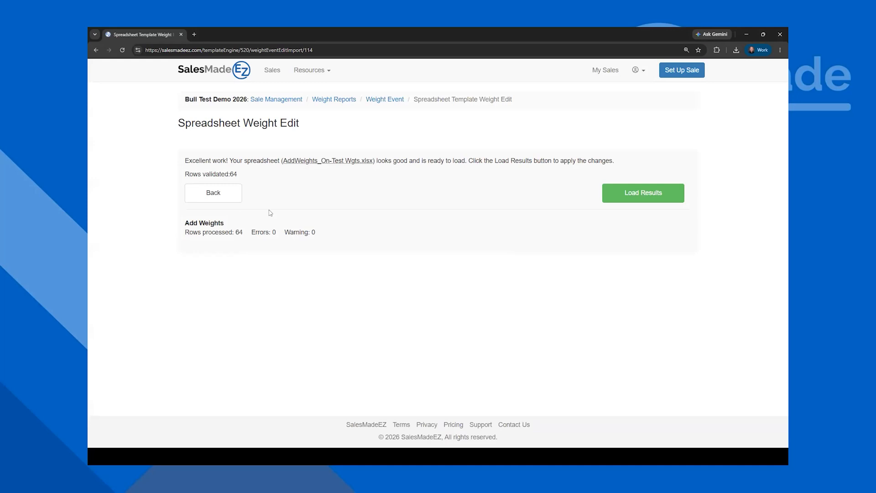
left_click(637, 199)
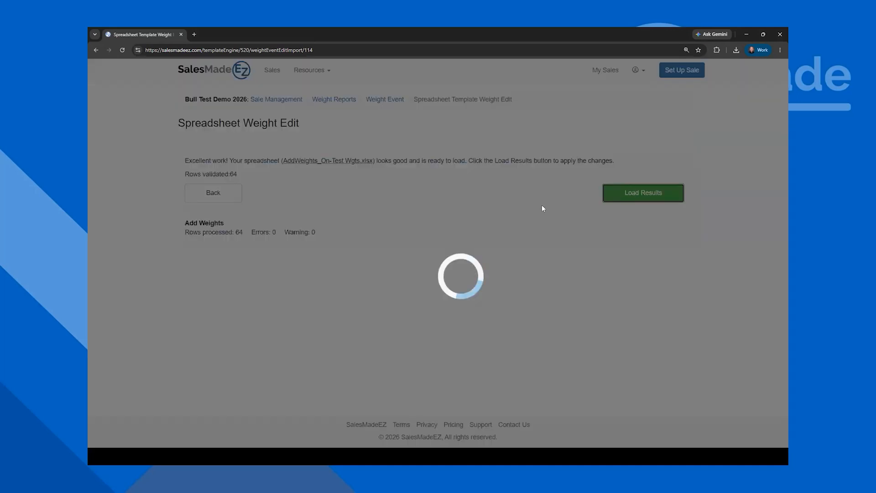
left_click(563, 162)
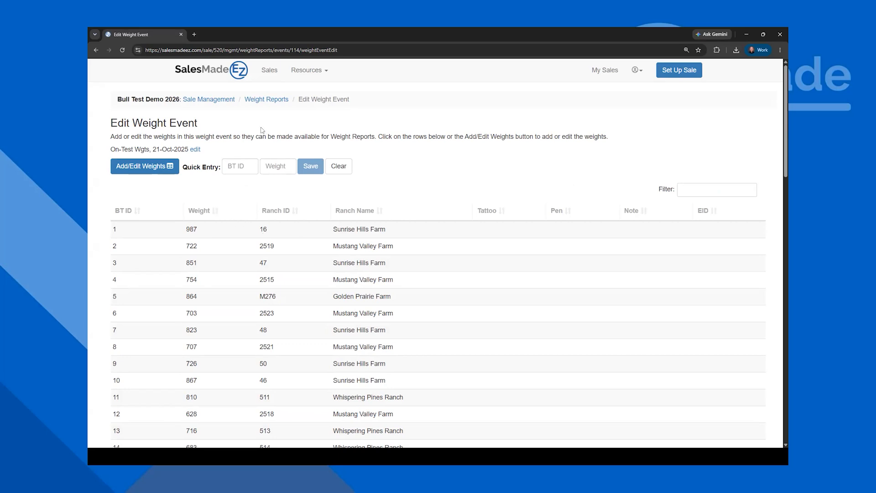
- Return to Weight Reports and start a new weight report named On-Test Weights
left_click(259, 101)
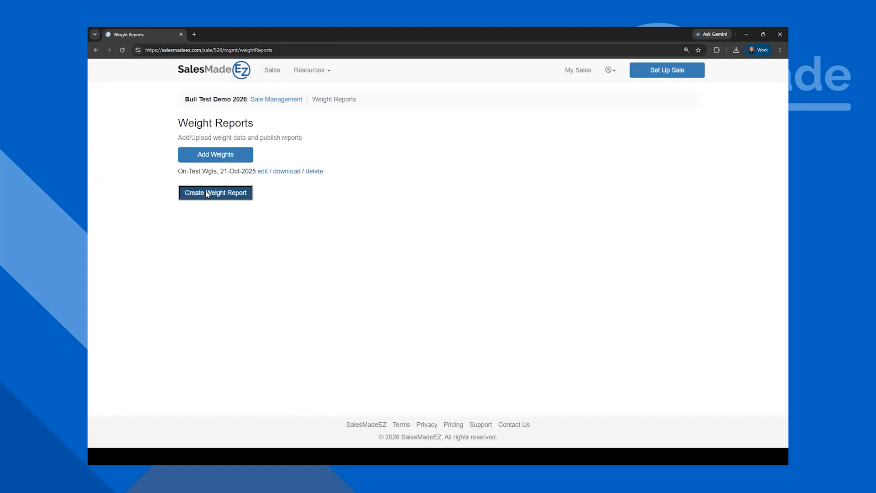
left_click(212, 194)
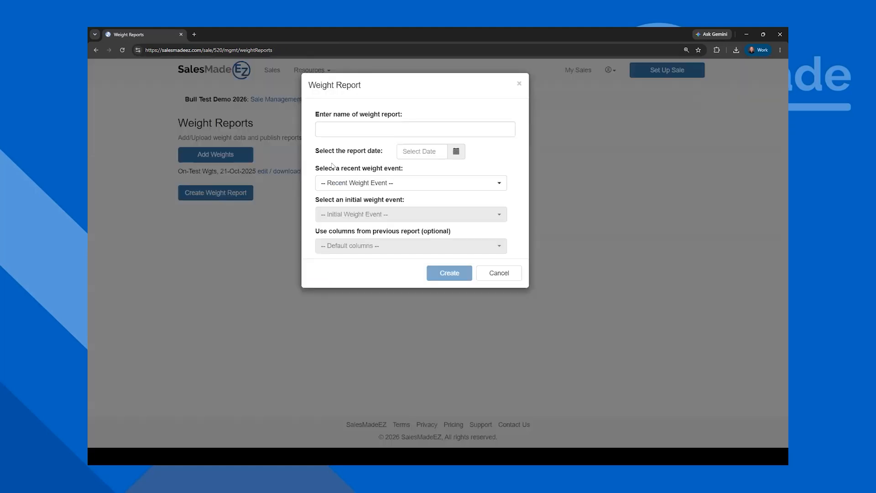
left_click(357, 132)
type("O")
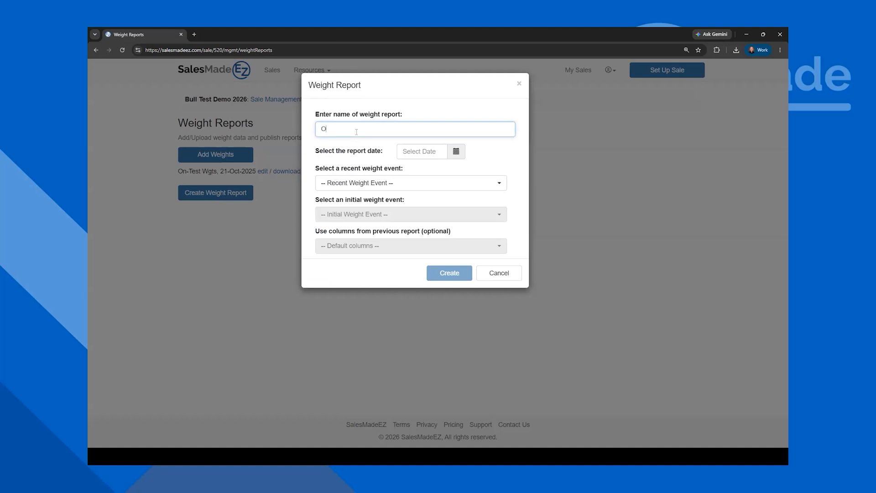
type("n-Test Weights")
- Set the weight report's date to 21-Oct-2025
left_click(456, 155)
left_click(412, 172)
left_click(412, 173)
left_click(412, 172)
left_click(412, 173)
left_click(412, 172)
left_click(412, 173)
left_click(412, 172)
left_click(412, 173)
left_click(412, 173)
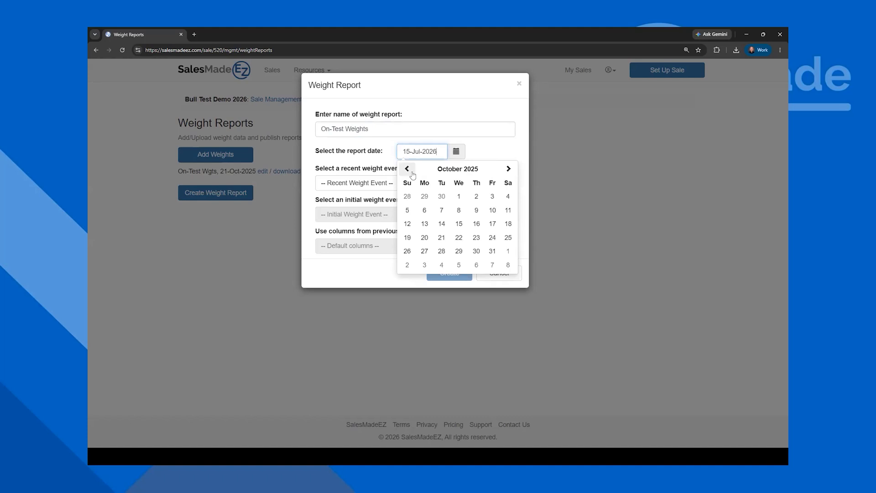
left_click(442, 238)
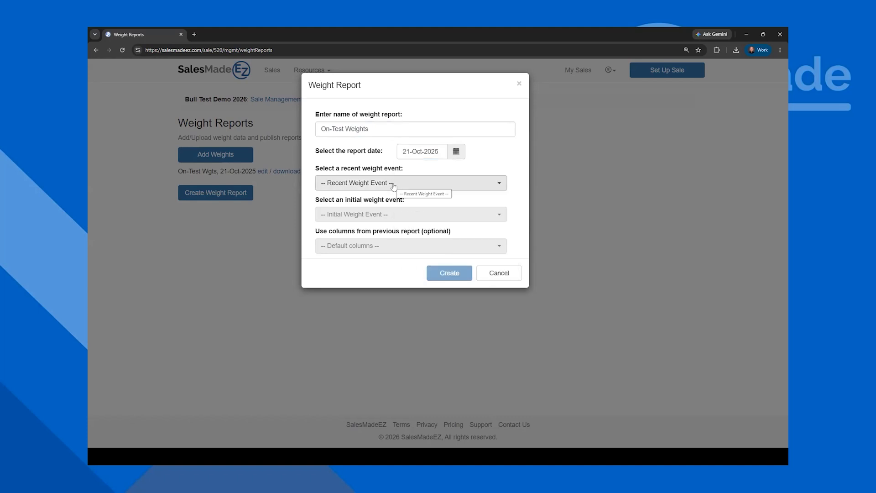
- Use On-Test Wgts, 21-Oct-2025 as the recent weight event and create the report
left_click(393, 184)
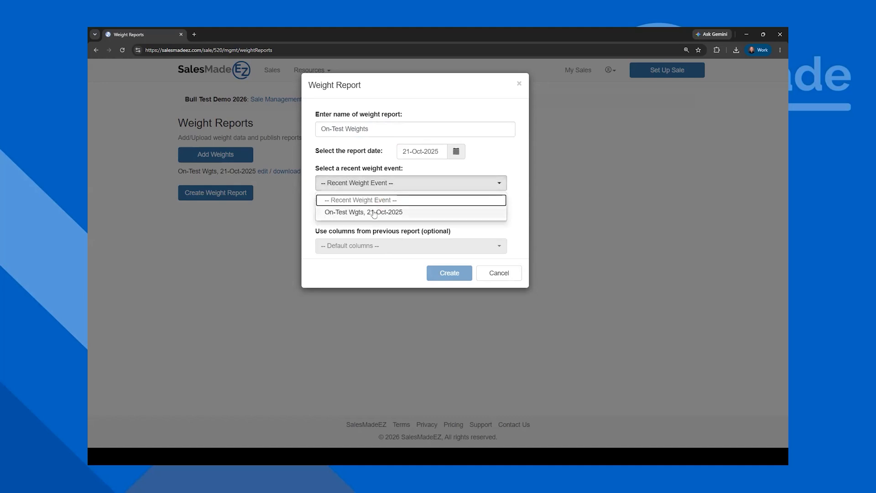
left_click(374, 213)
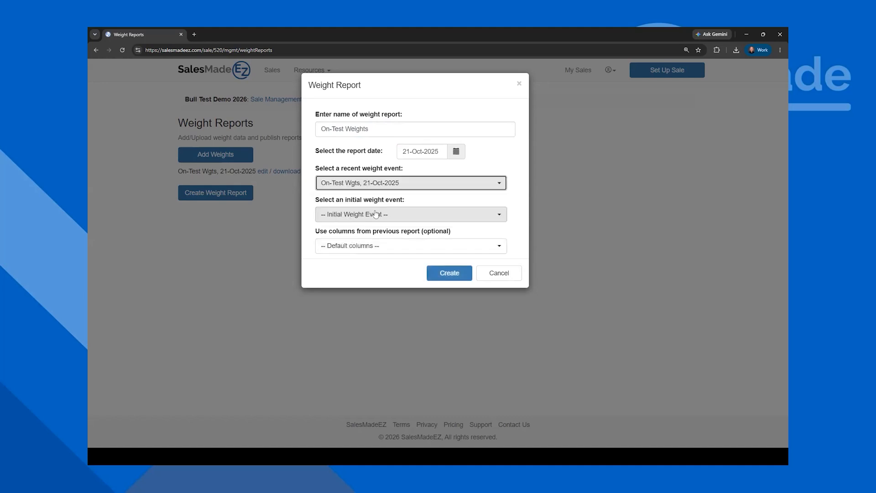
left_click(447, 277)
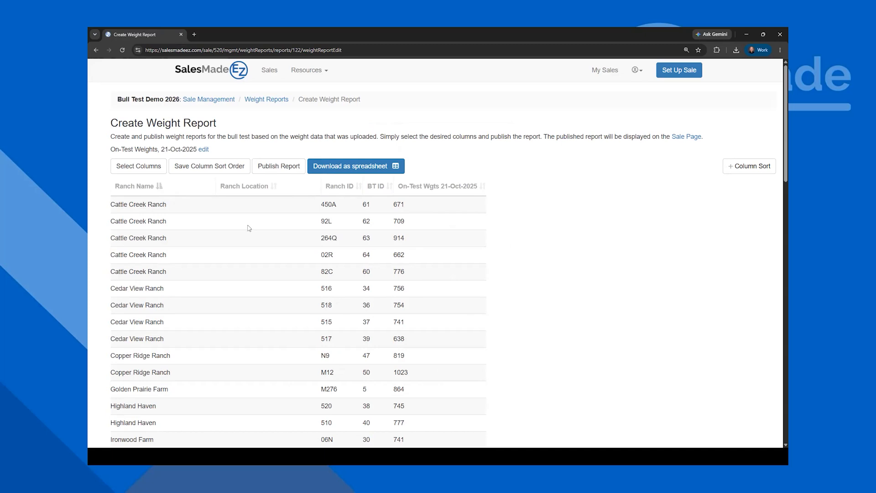
- Search the available columns for "breed" and add the Breed column to the weight report
left_click(144, 175)
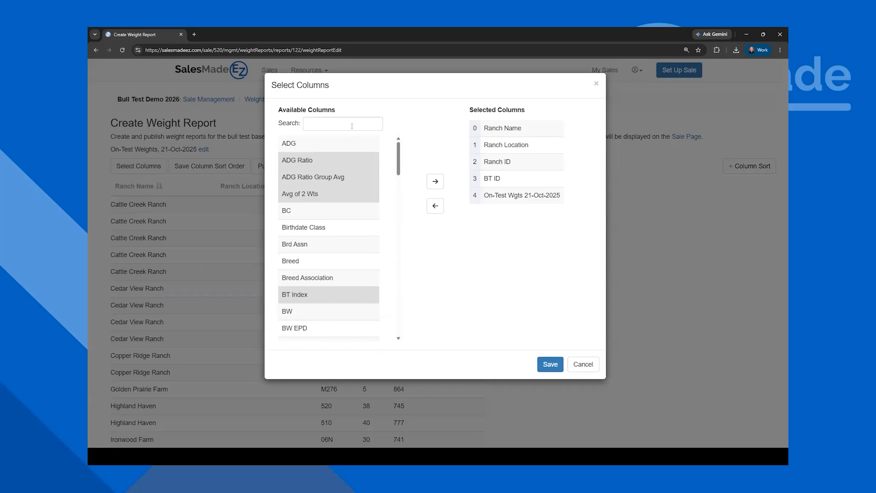
left_click(352, 125)
type("breed")
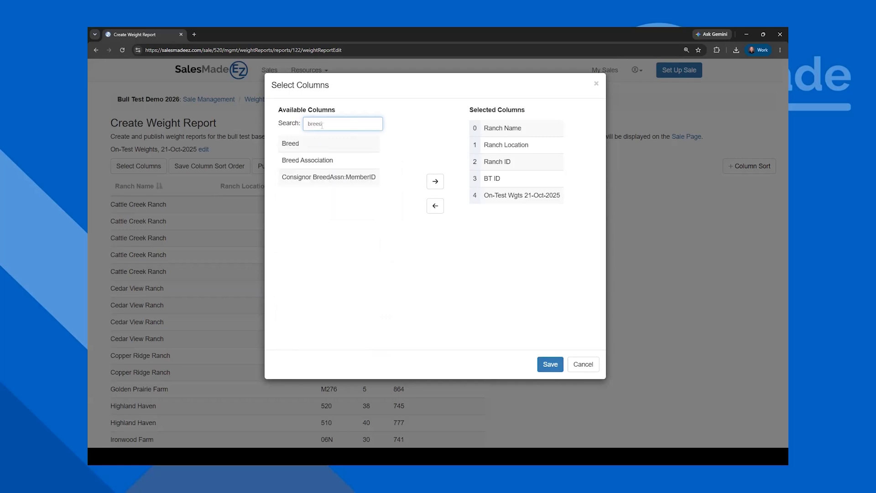
left_click(309, 148)
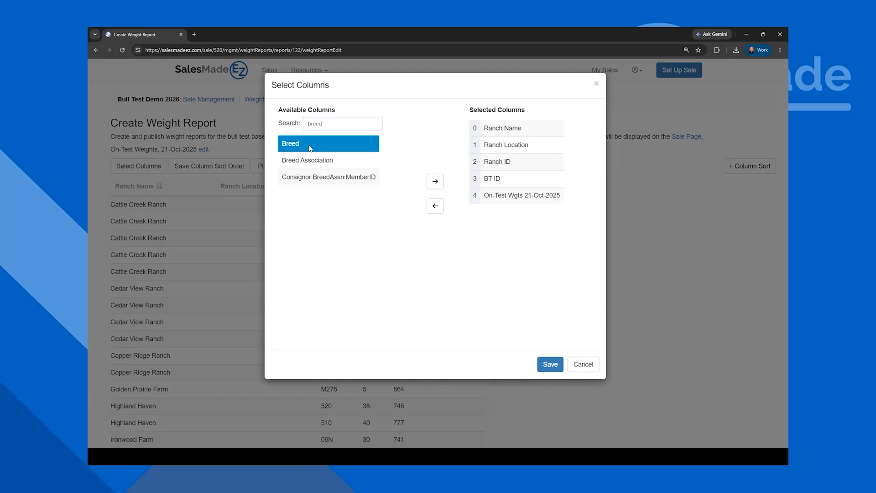
left_click(435, 181)
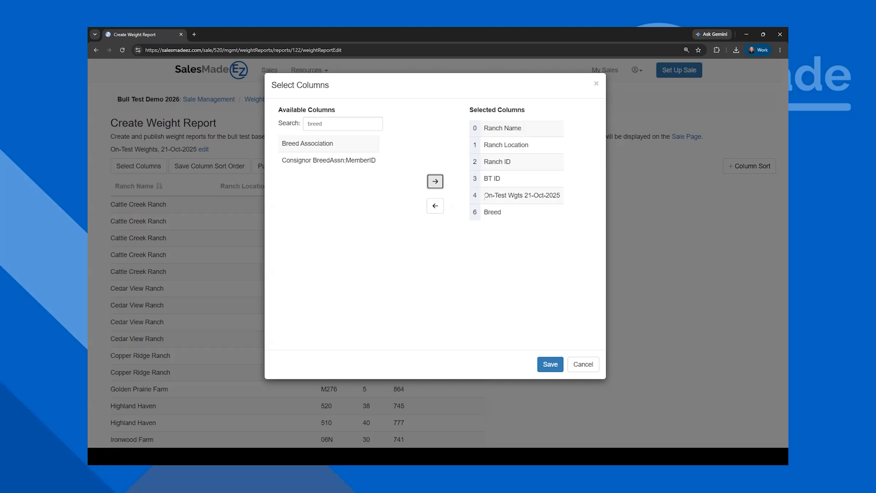
- Add the Note2 column, move Breed directly after Ranch Location, and save the column selection
double_click(328, 126)
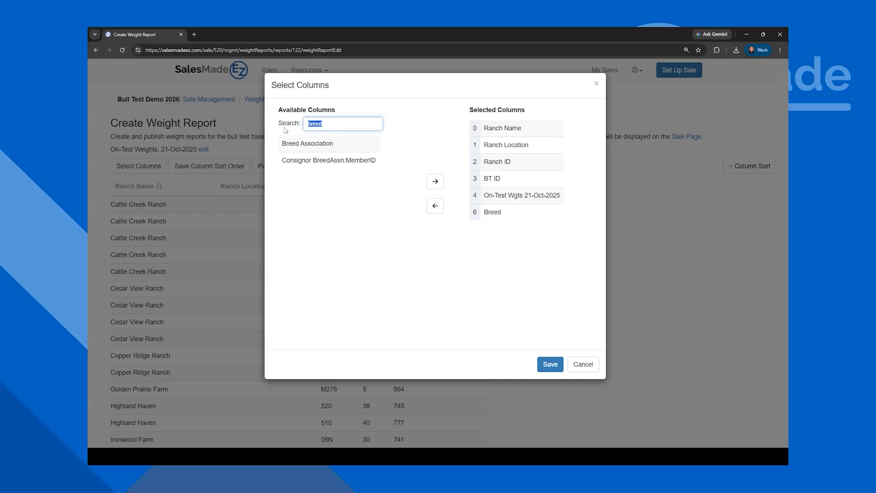
type("note")
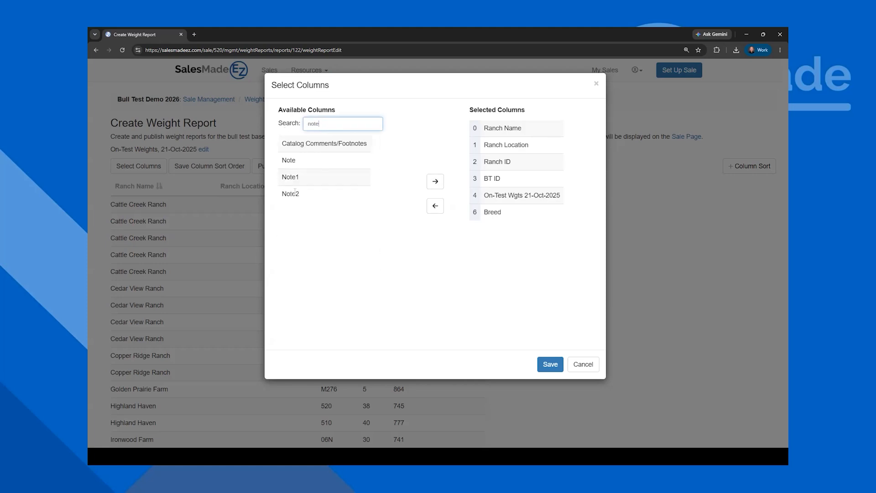
left_click(352, 197)
left_click(435, 181)
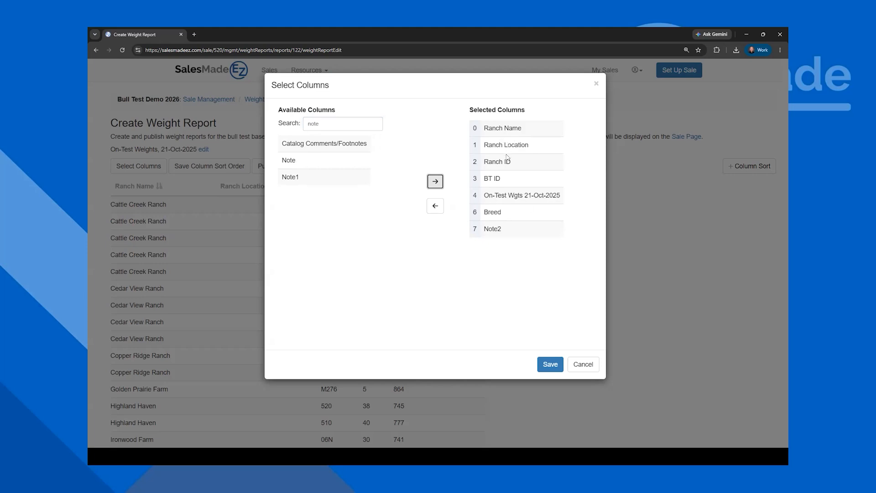
left_click_drag(474, 212, 471, 161)
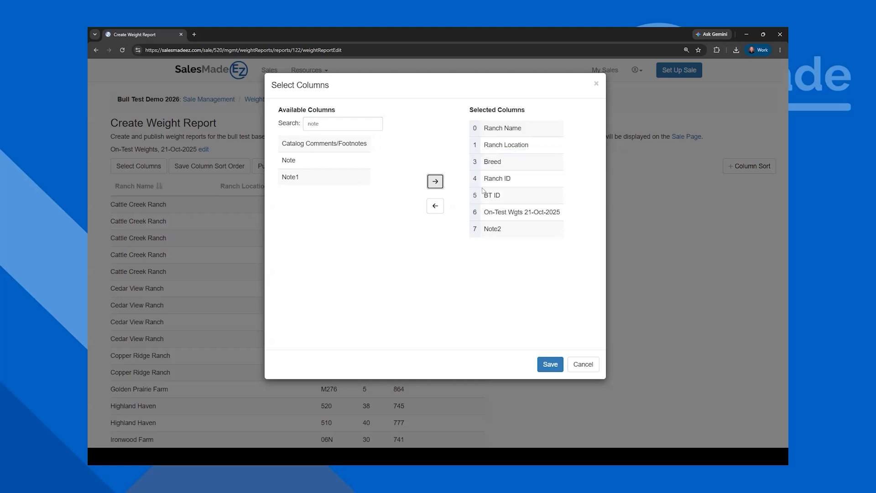
left_click(550, 370)
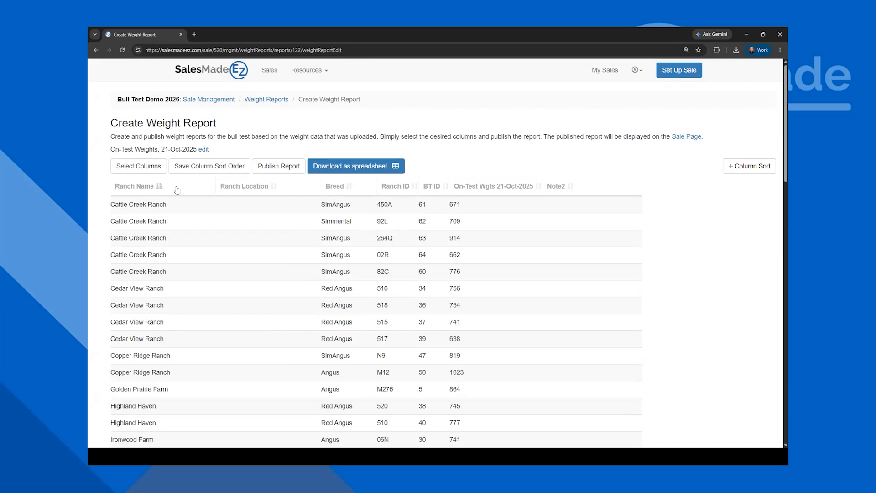
- Sort the report rows by Ranch Name ascending with BT ID ascending as the secondary sort
left_click(159, 184)
left_click(146, 188)
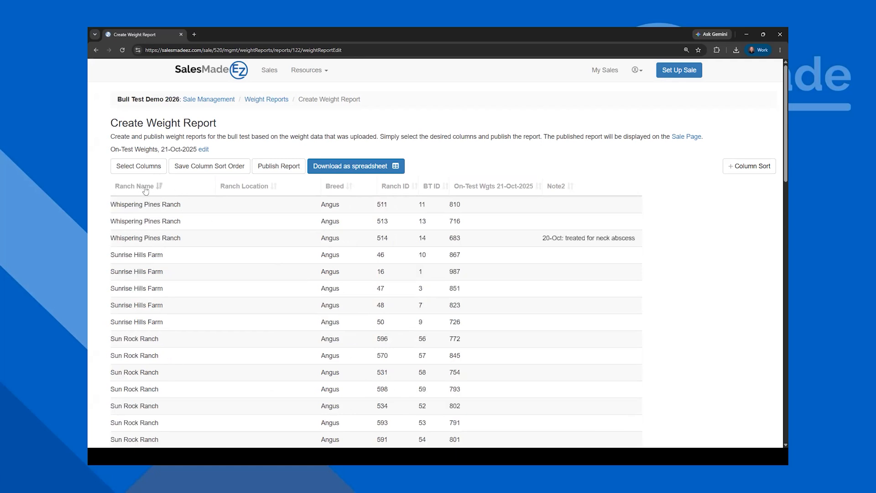
left_click(145, 187)
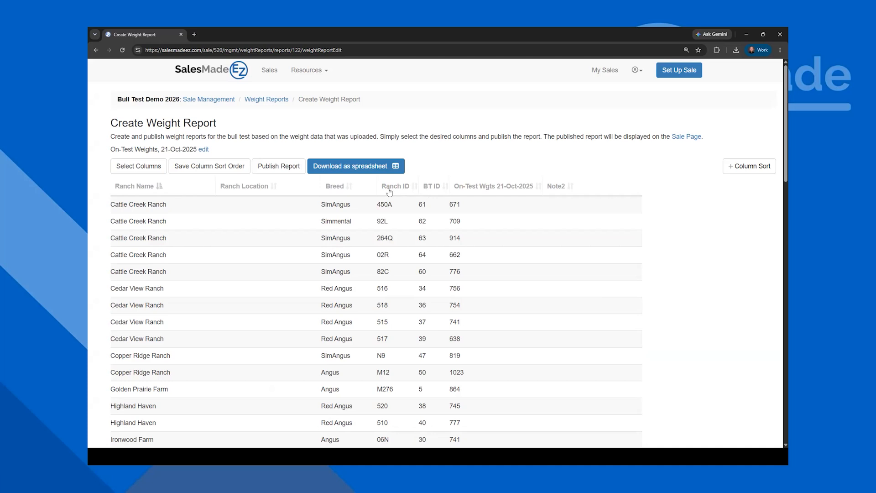
left_click(429, 190)
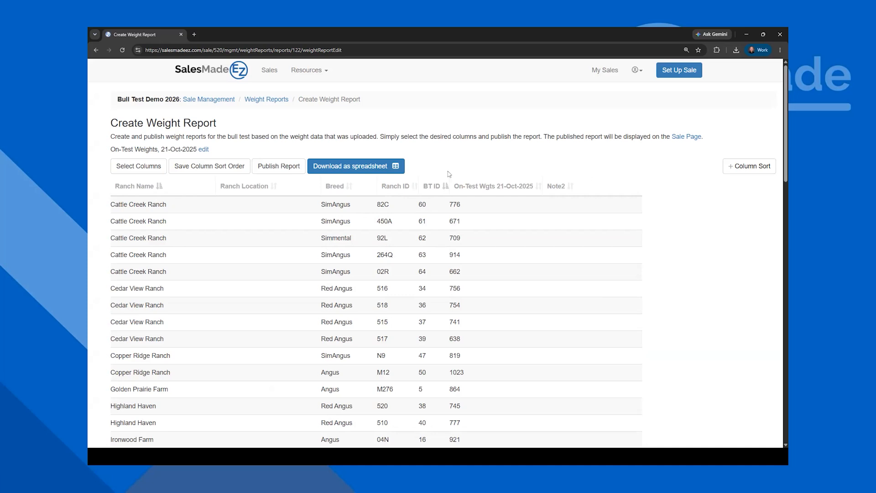
- Publish the On-Test Weights report on the Sale Page starting now, available to consignors only
left_click(282, 167)
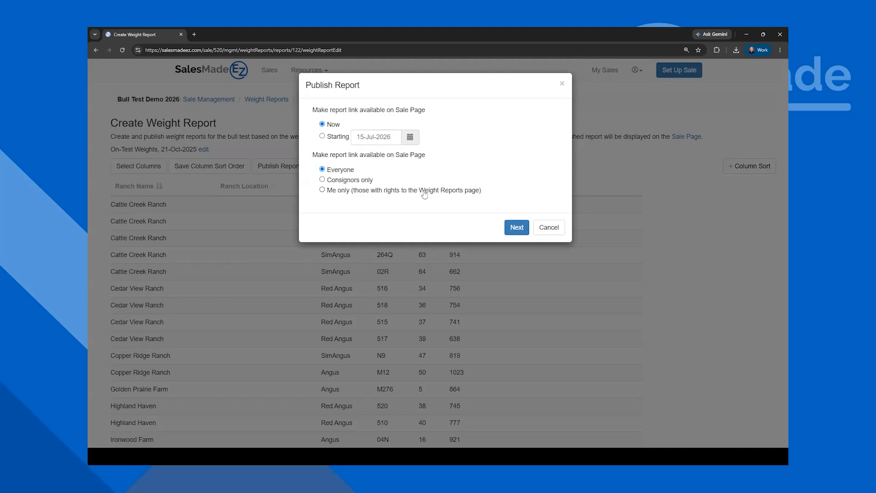
left_click(336, 181)
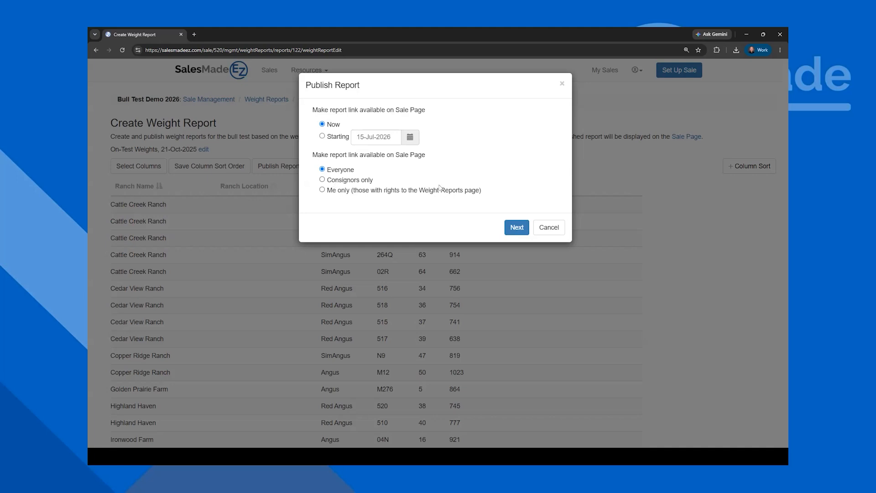
left_click(512, 229)
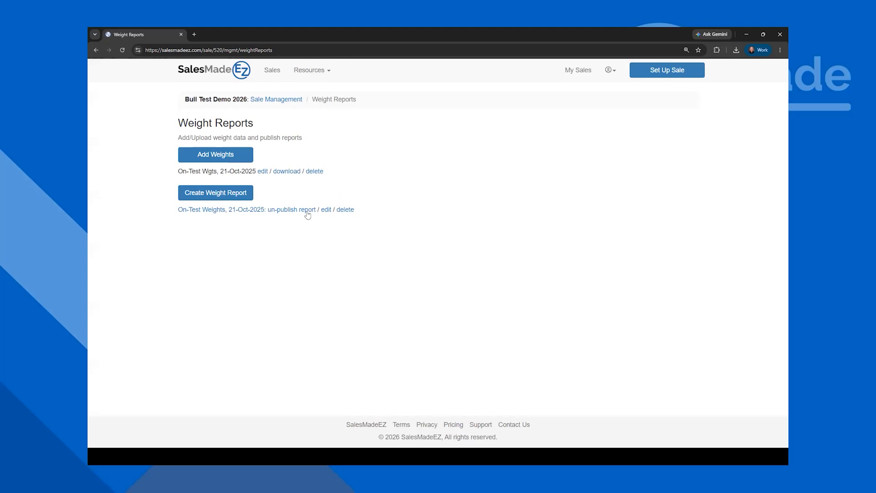
- Open the published On-Test Weights, 21-Oct-2025 report from the public sale page and review its rows and Note2 entries
left_click(280, 102)
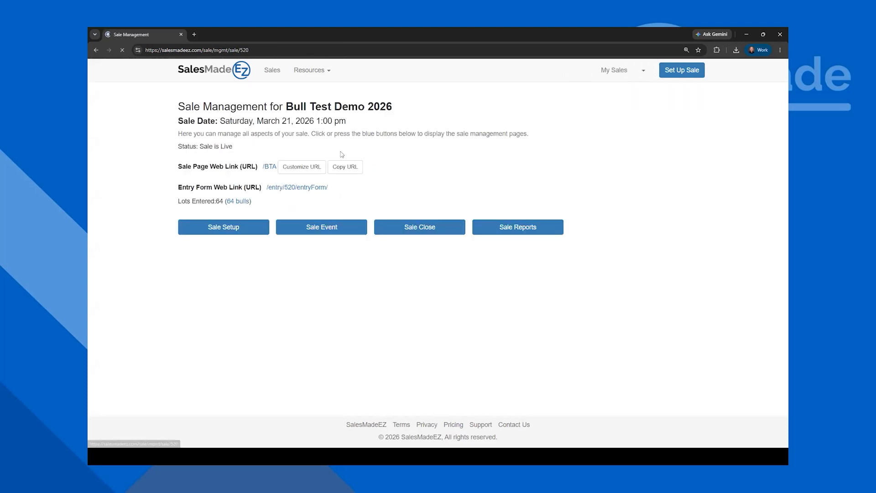
left_click(299, 168)
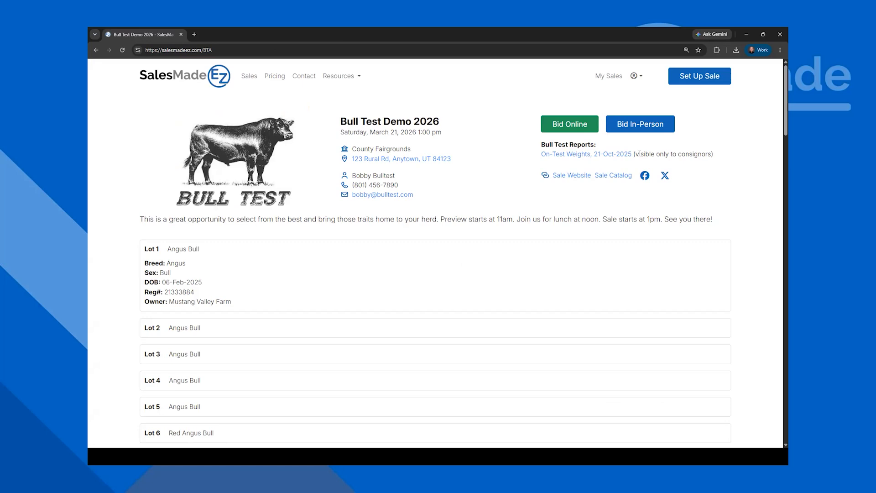
left_click(593, 156)
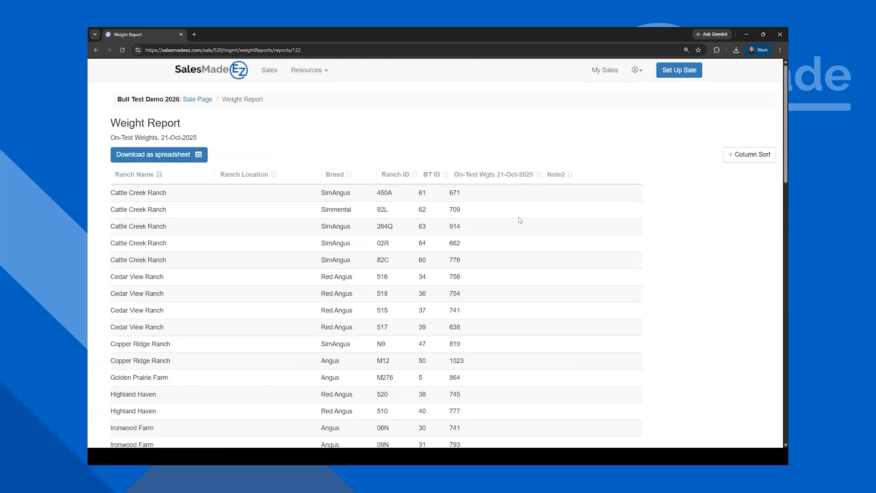
scroll(518, 223, "down", 4)
scroll(518, 224, "up", 2)
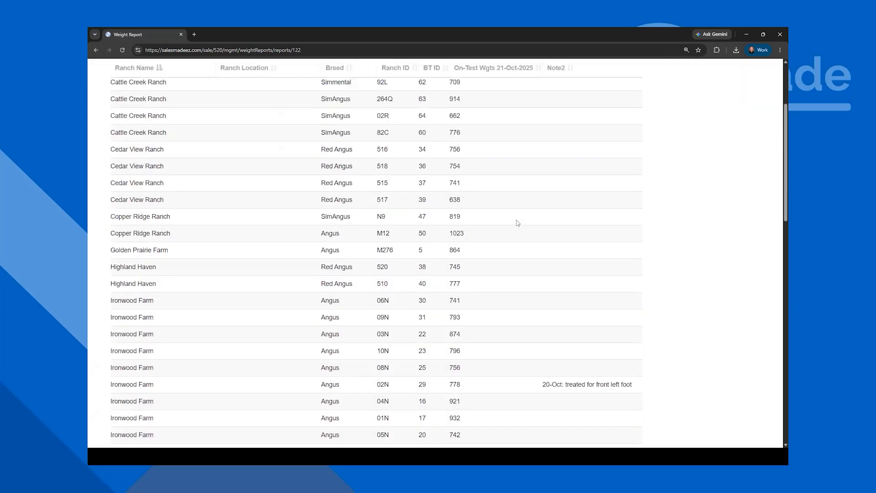
scroll(517, 224, "down", 1)
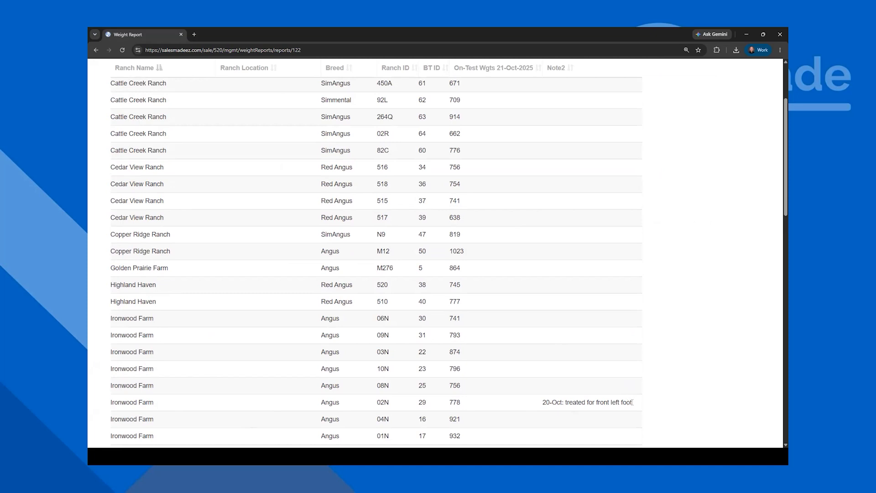
scroll(588, 403, "down", 9)
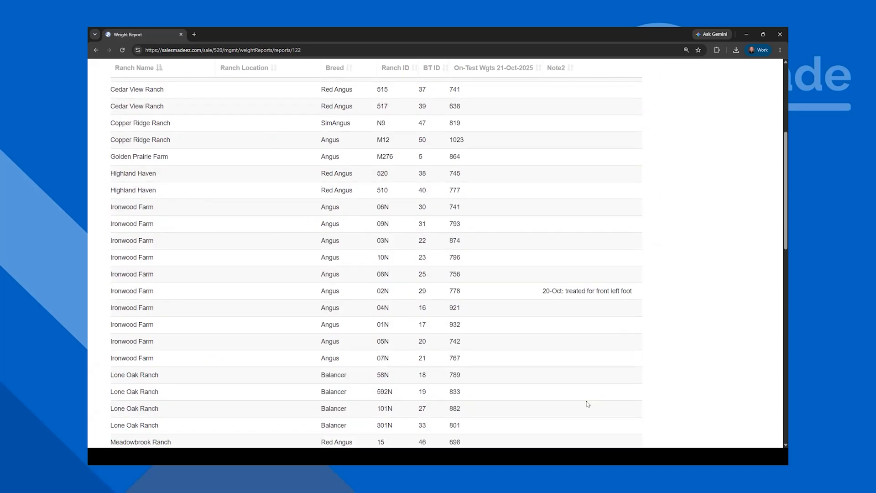
scroll(587, 404, "down", 7)
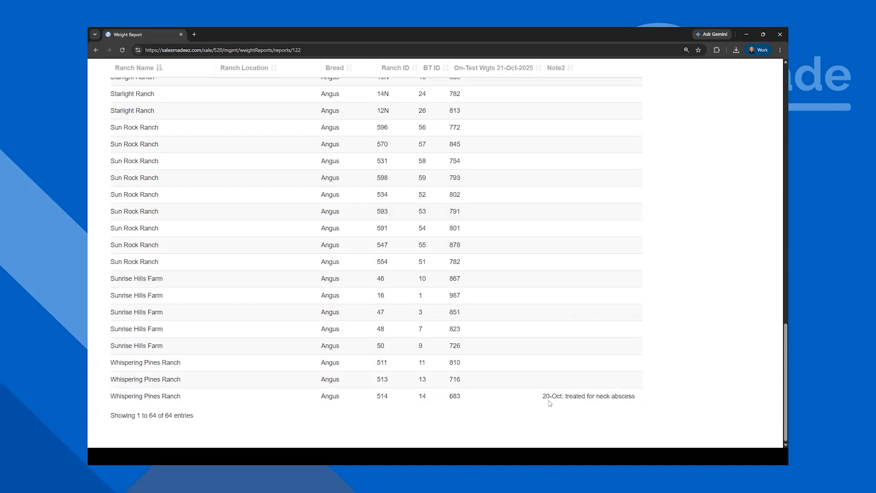
scroll(571, 392, "up", 20)
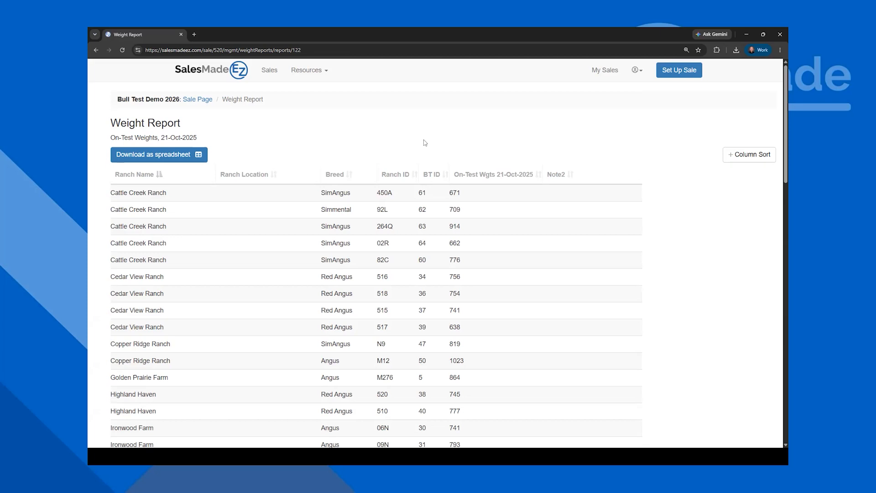
- Return to Weight Reports and start adding a new weight event named Mid-Test Wgts
left_click(96, 51)
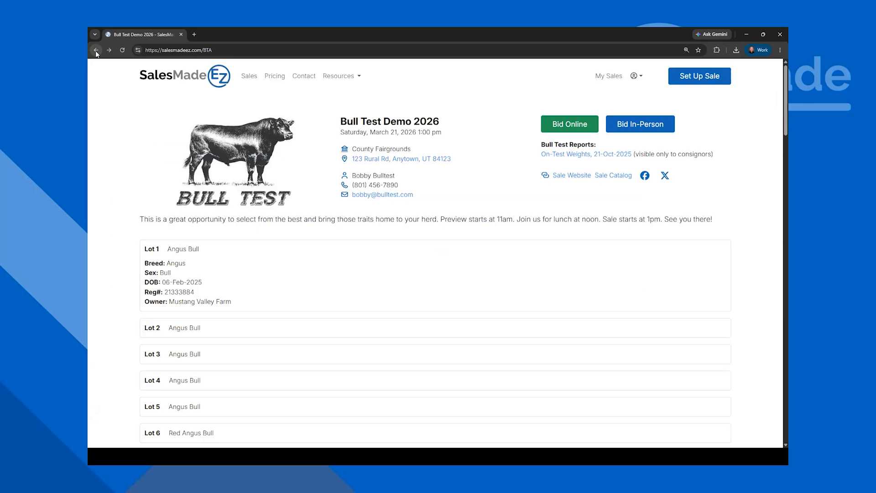
left_click(96, 51)
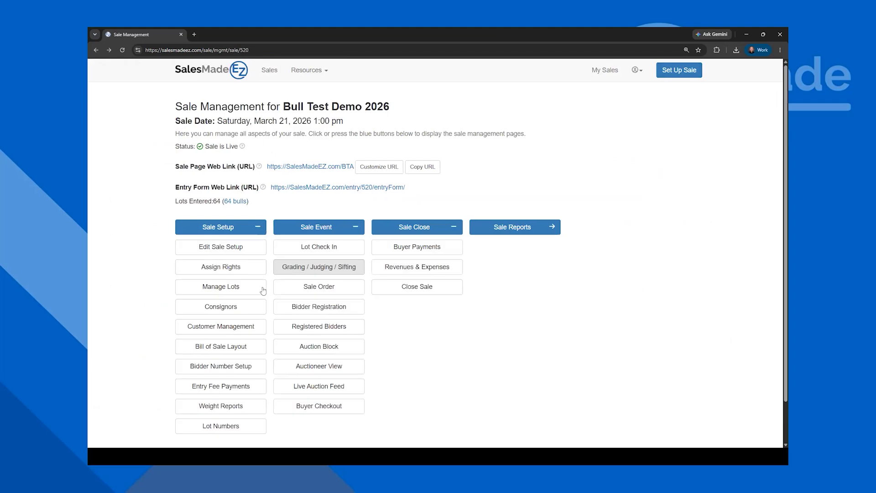
left_click(245, 406)
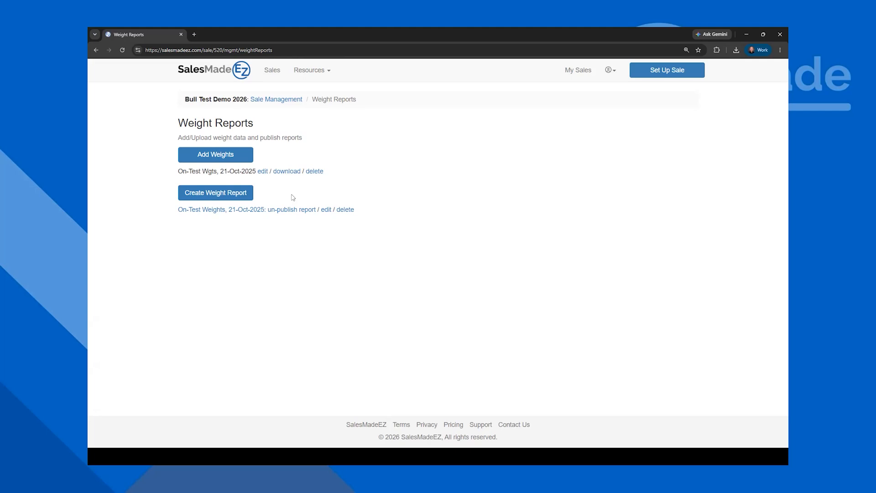
left_click(219, 159)
left_click(357, 133)
type("Mid-Test Wgts")
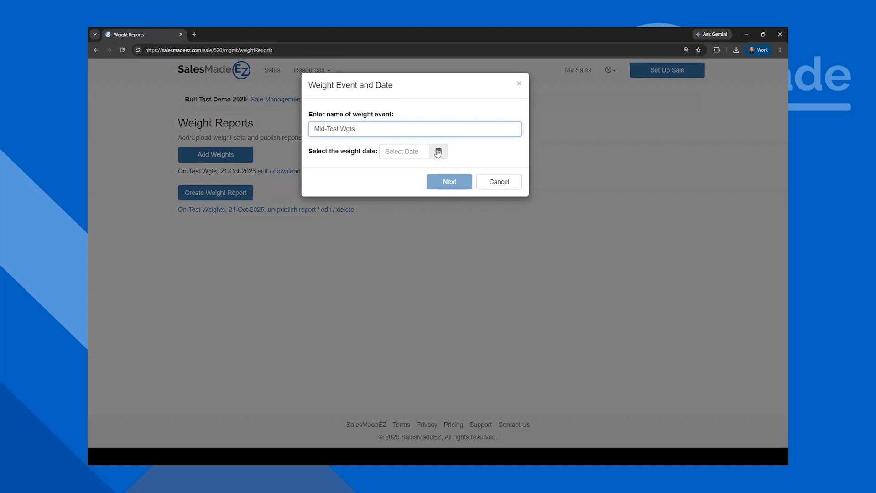
- Set the weight event's date to 16-Dec-2025 and create the event
left_click(438, 153)
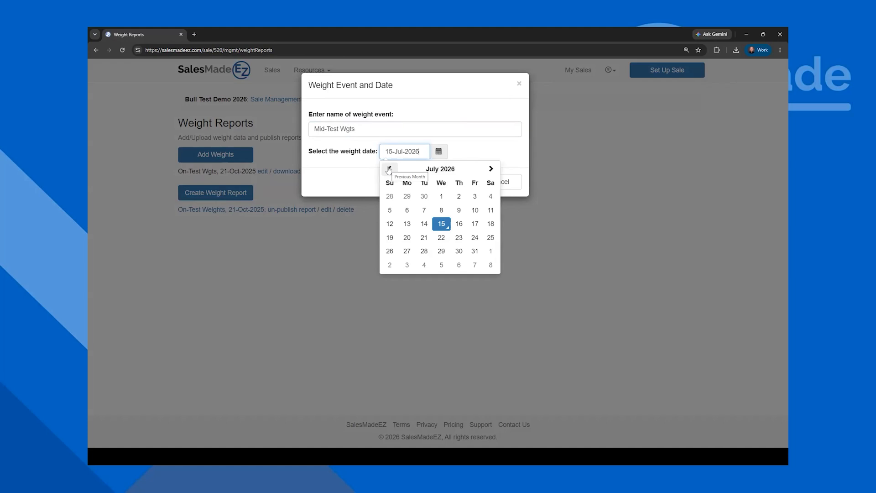
left_click(389, 170)
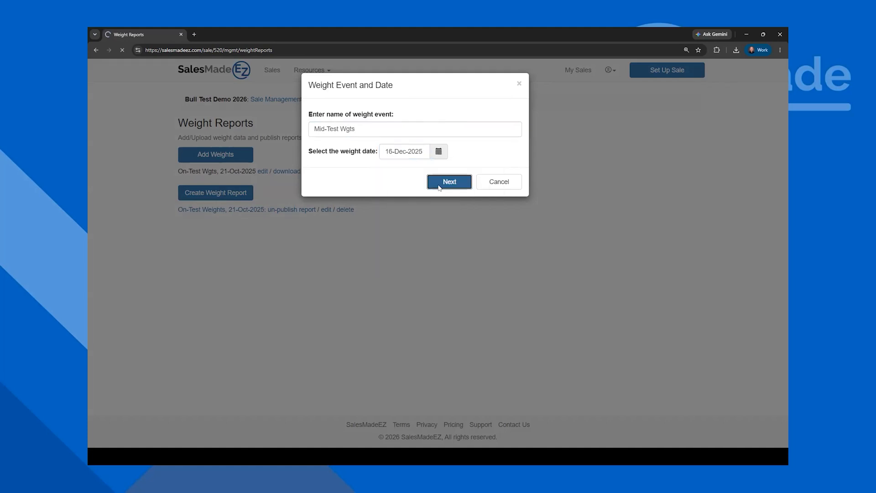
left_click(440, 187)
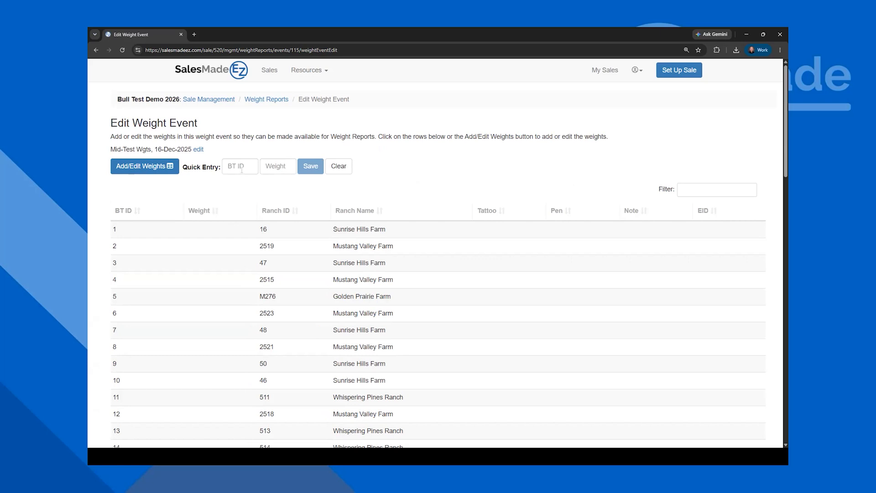
- Record a weight of 1325 for BT ID 1 using Quick Entry
left_click(254, 170)
type("1")
key("Tab")
type("1325")
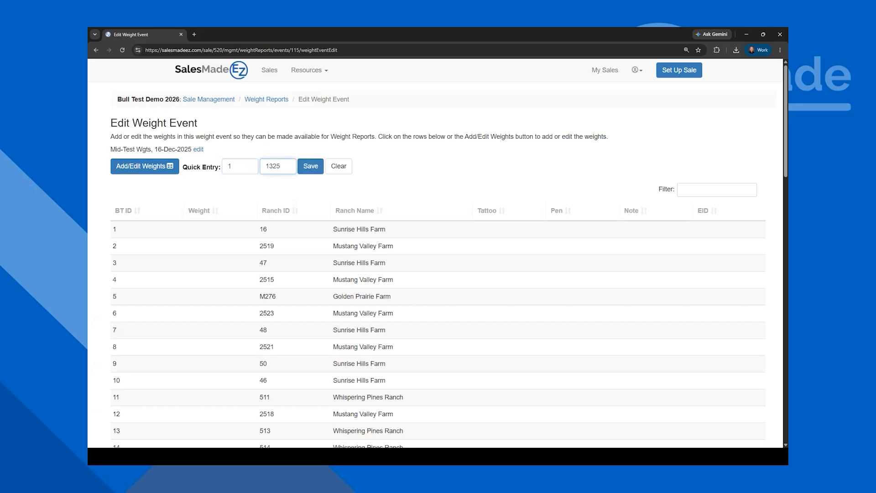
key("Return")
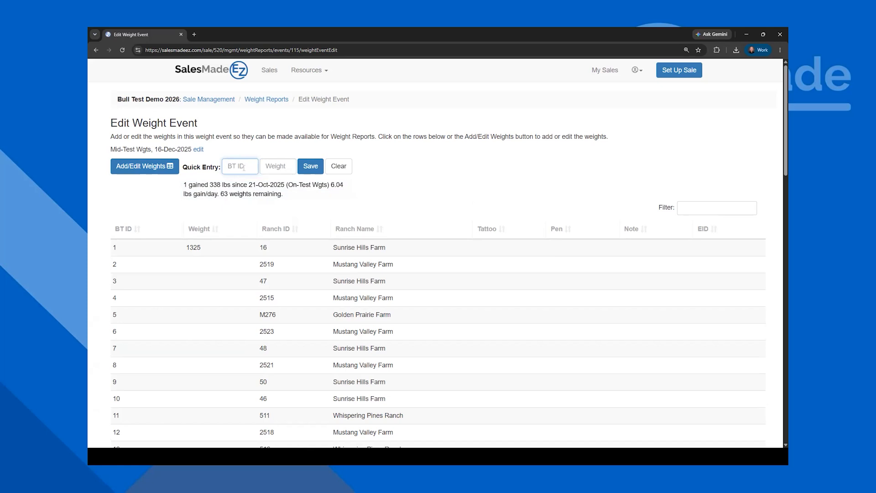
- Replace the weight of BT ID 1 with 1000 through Quick Entry
type("1")
key("Tab")
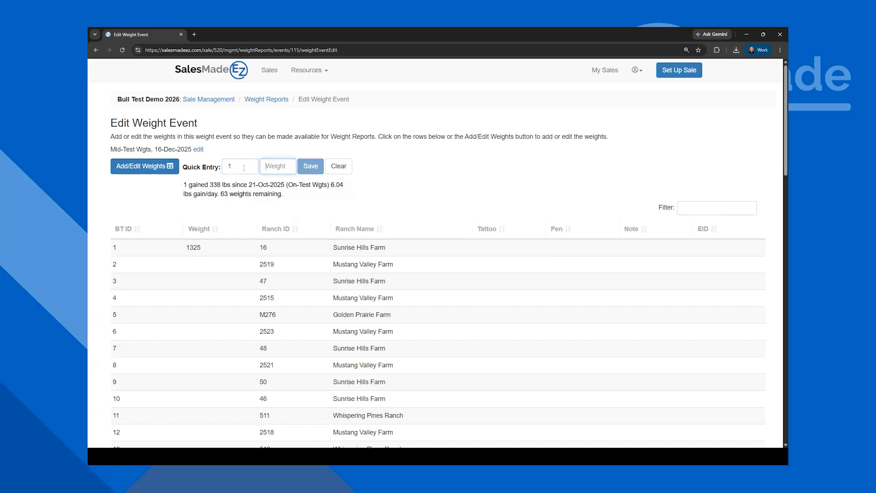
type("1000")
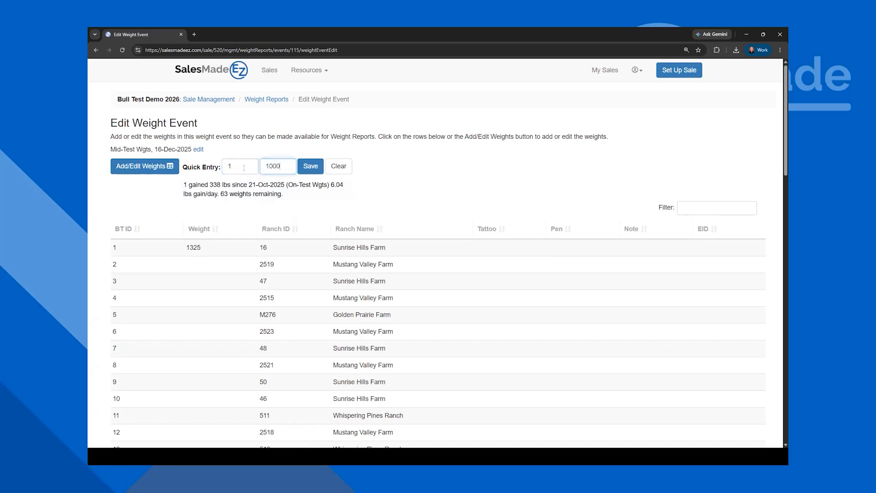
key("Return")
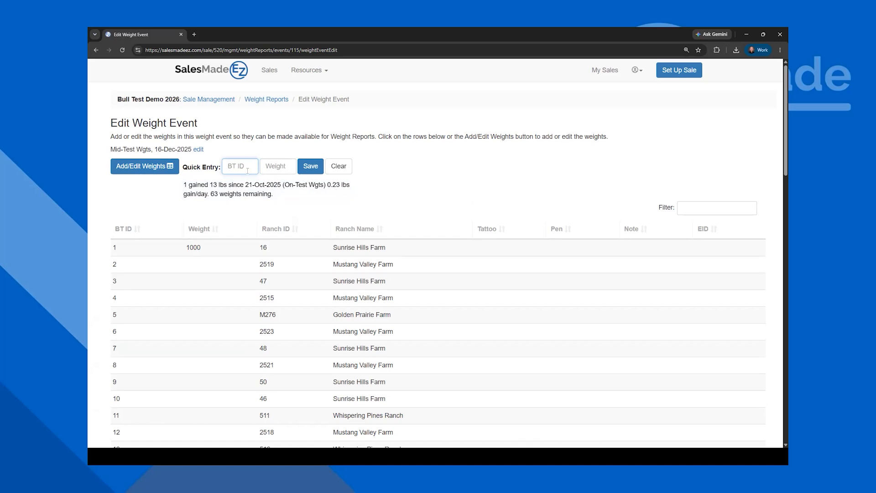
- Replace the weight of BT ID 1 with 1100 through Quick Entry and check the reported daily gain
type("11")
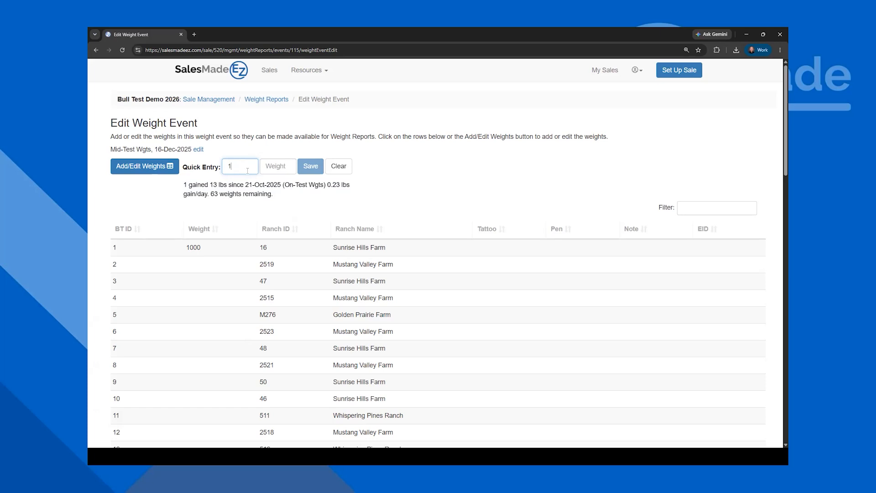
key("Tab")
type("1100")
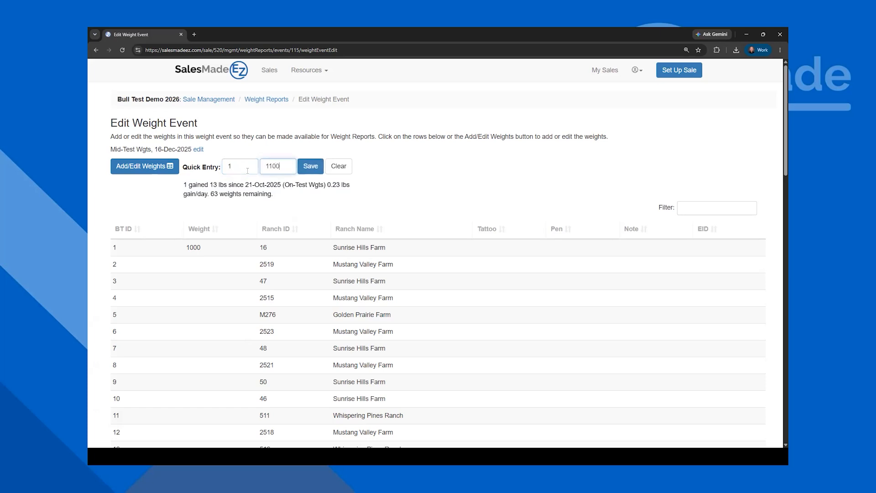
key("Return")
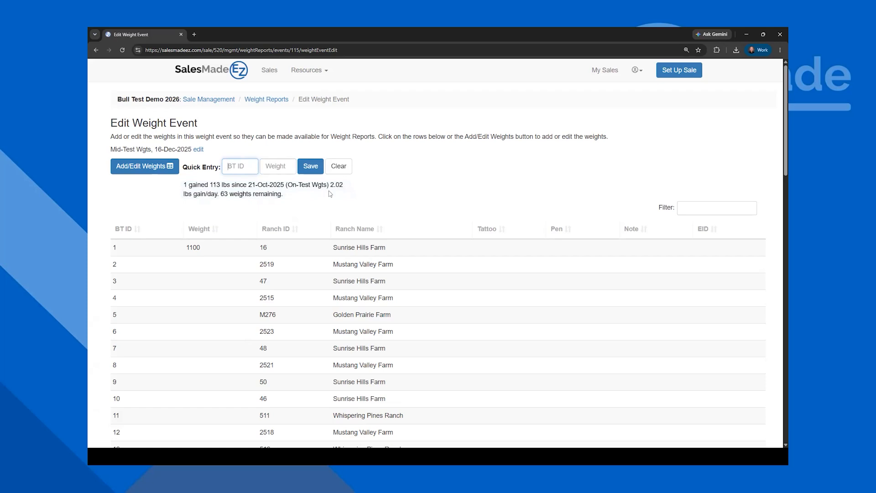
left_click_drag(334, 185, 343, 188)
- Replace the weight of BT ID 1 with 900 through Quick Entry, and open and cancel the weight form for BT ID 2
left_click(245, 169)
type("1")
key("Tab")
type("900")
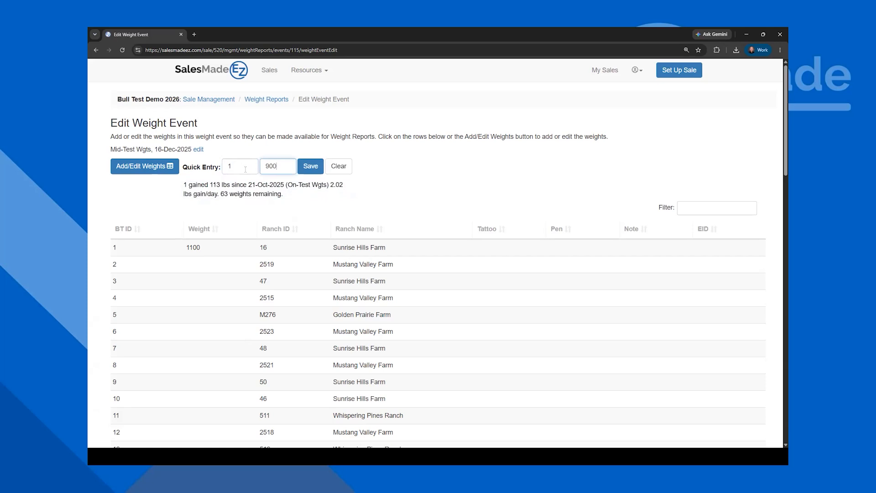
left_click(305, 170)
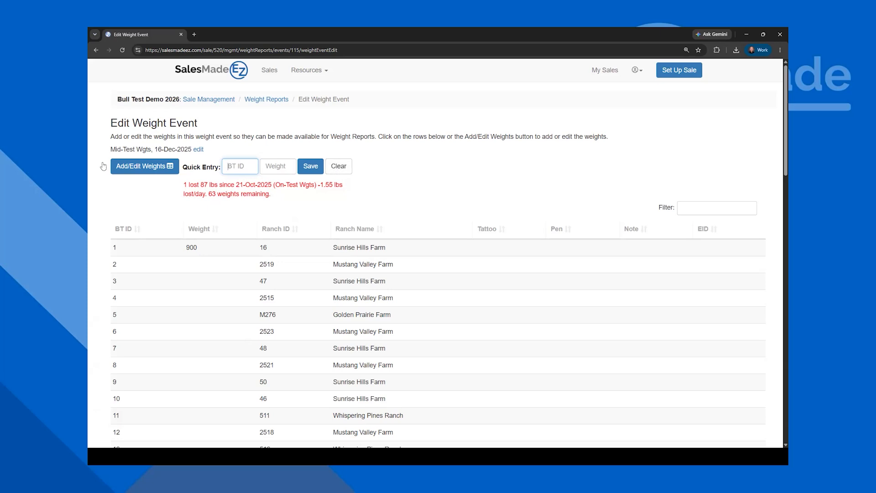
left_click(203, 266)
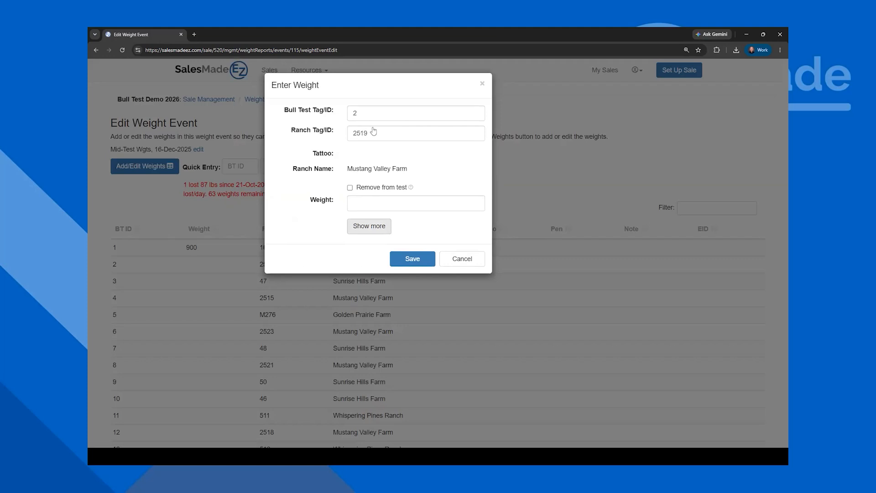
left_click(476, 262)
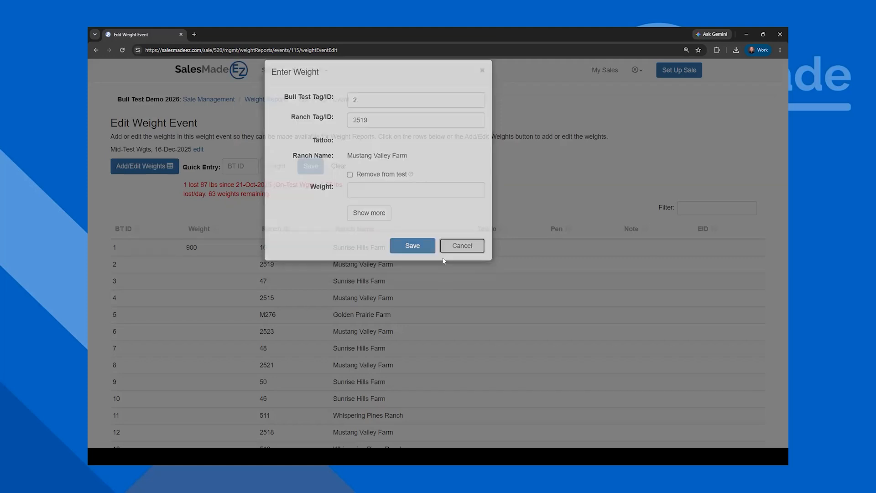
- Import the spreadsheet AddWeights_Mid-Test Wgts.xlsx into the Mid-Test Wgts event and load its results
left_click(148, 173)
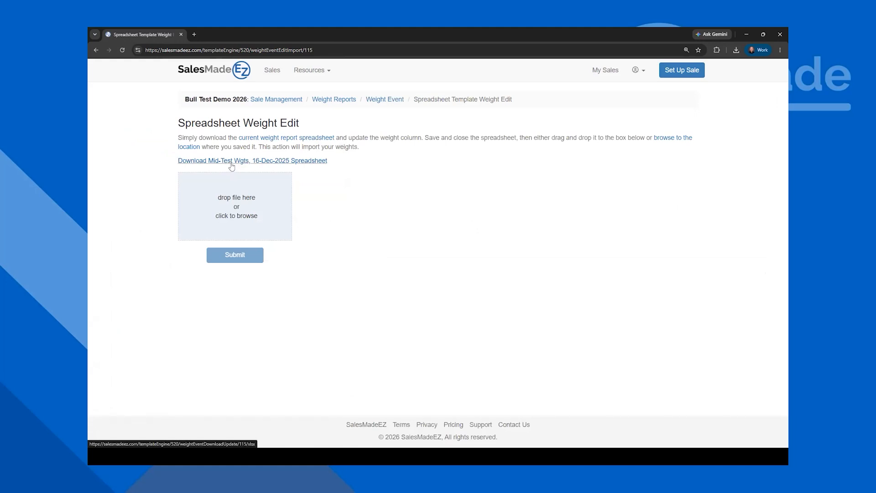
left_click(234, 208)
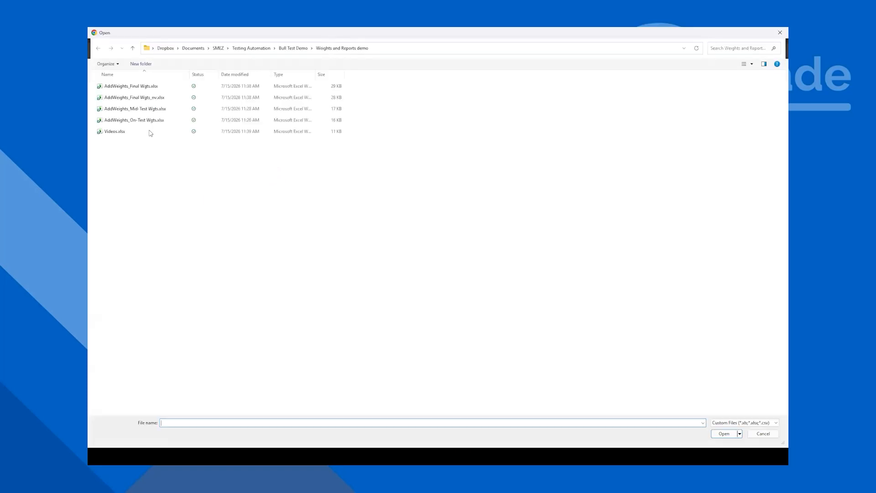
left_click(143, 111)
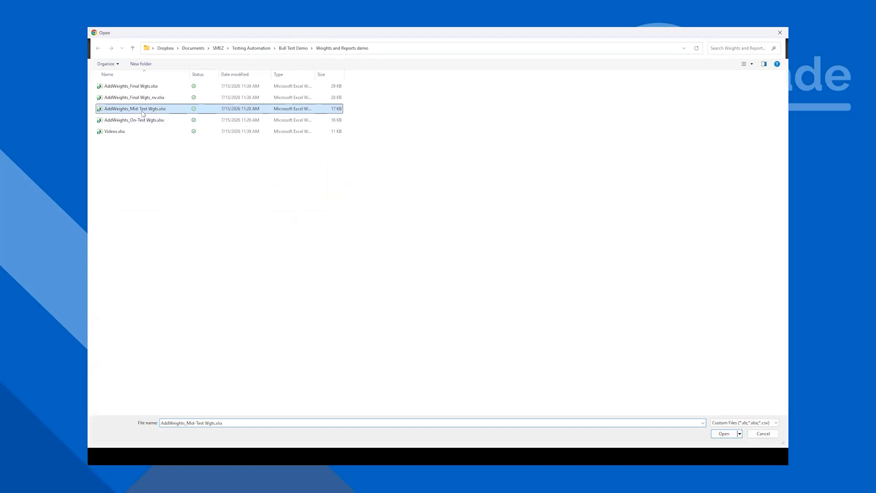
double_click(143, 113)
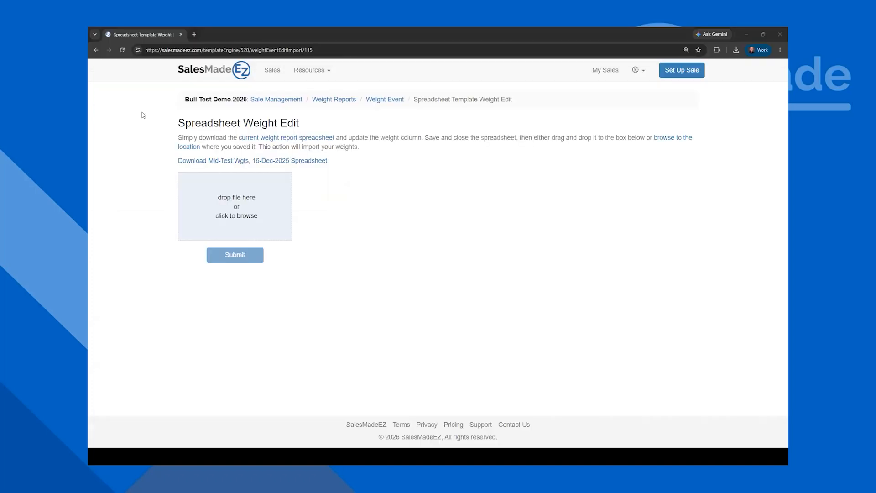
left_click(244, 257)
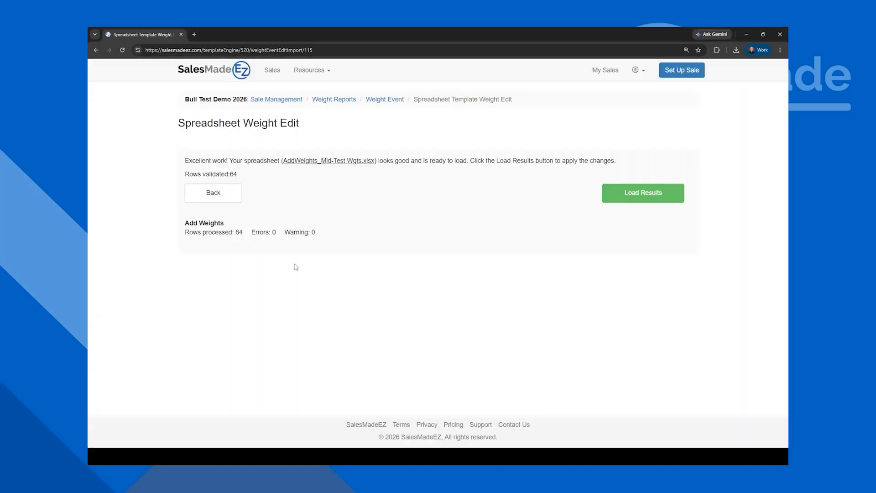
left_click(622, 199)
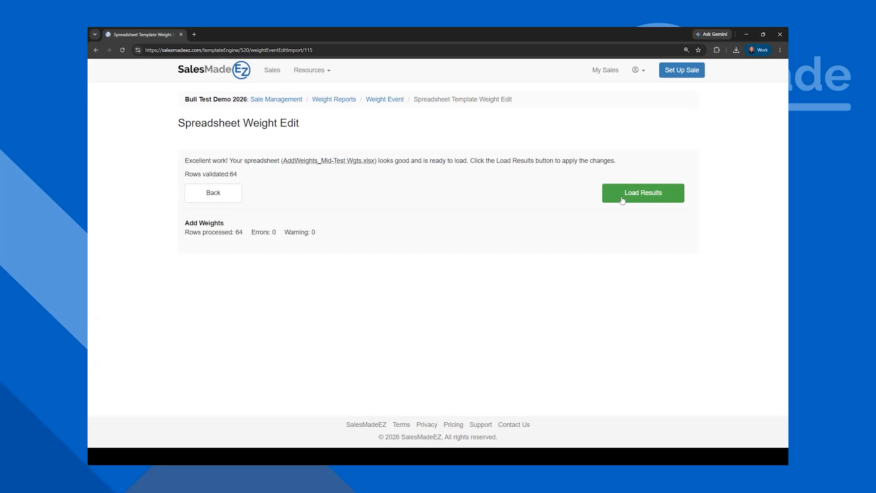
left_click(622, 199)
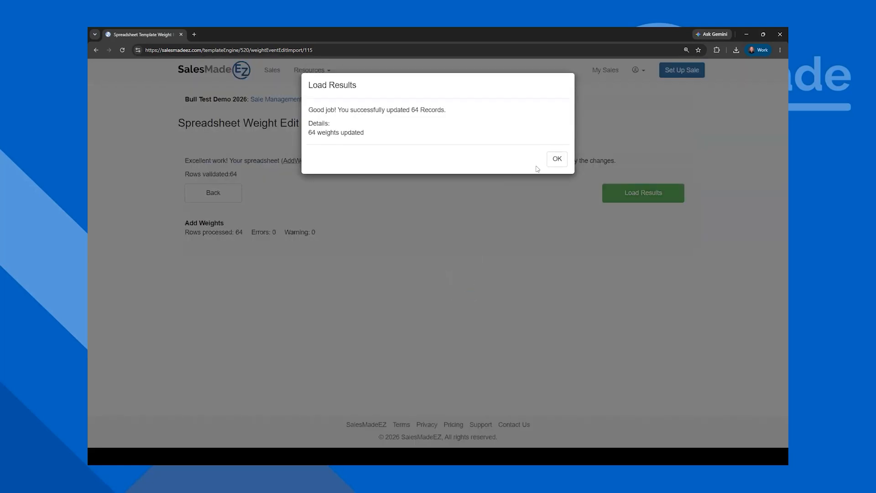
left_click(556, 159)
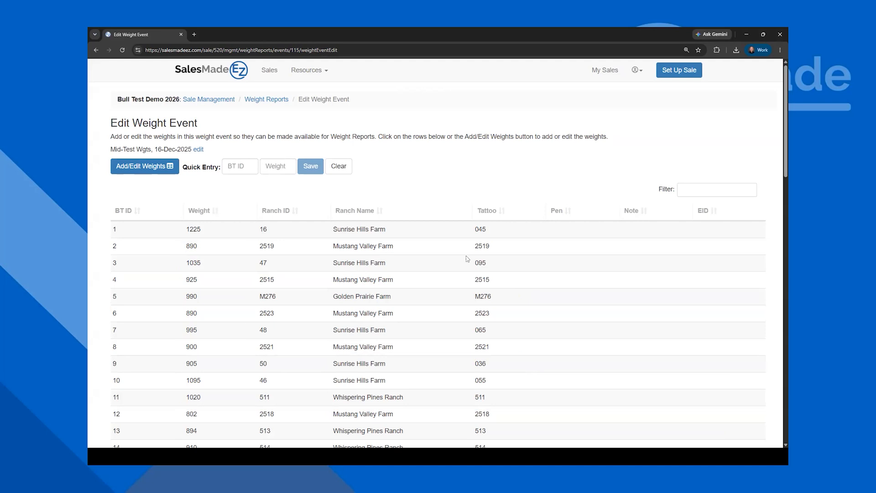
- Download the Mid-Test Wgts, 16-Dec-2025 spreadsheet, open it in Excel and examine its Index Group column
left_click(156, 170)
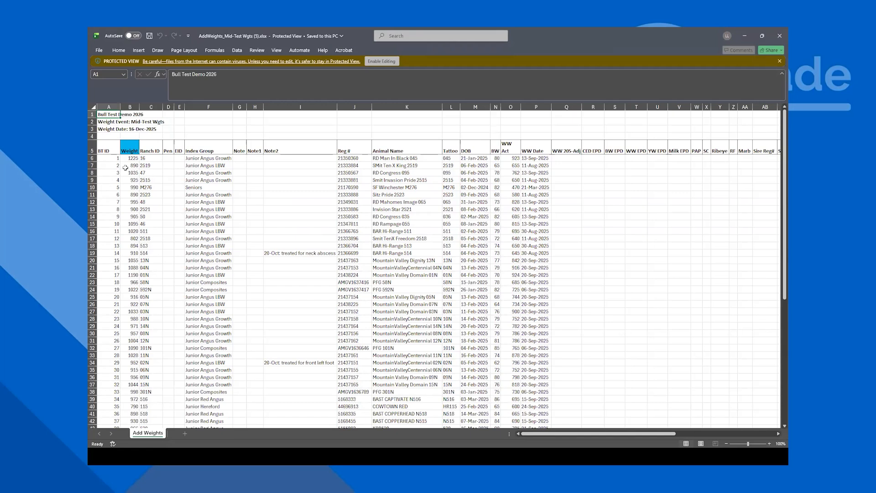
left_click(208, 164)
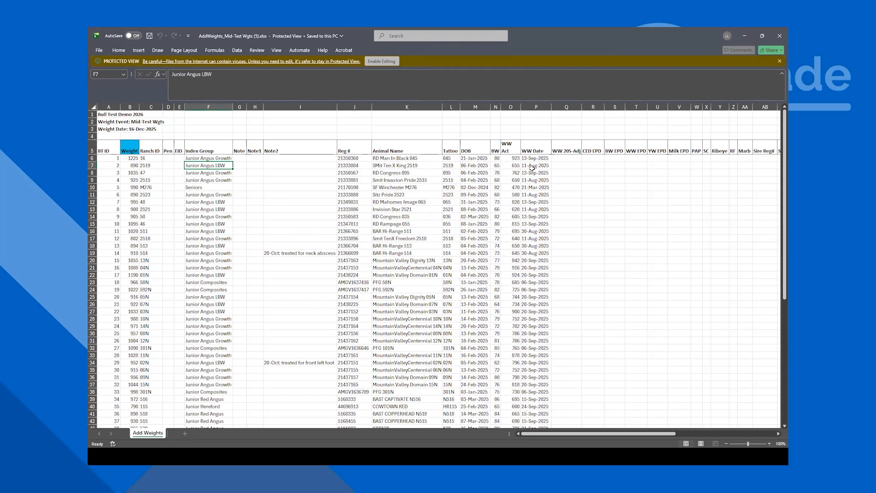
left_click(203, 159)
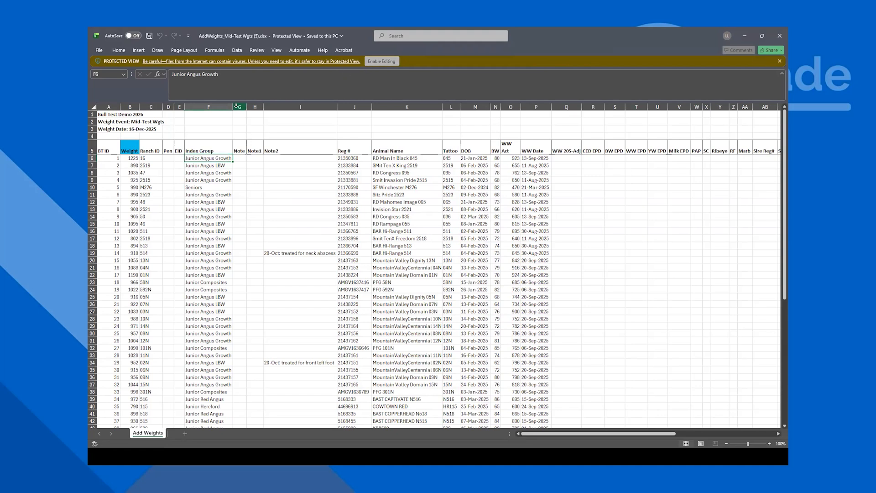
- Enable editing of the downloaded spreadsheet and sort the animals by Index Group in ascending order
left_click(371, 59)
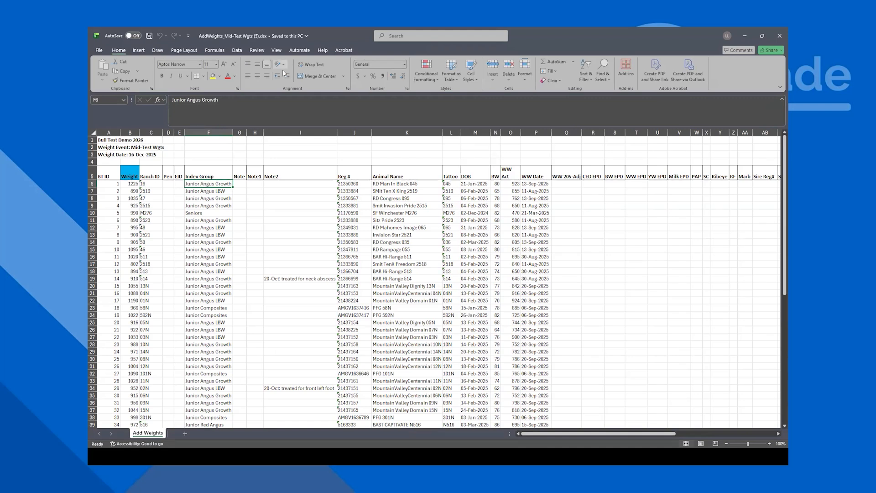
left_click(236, 50)
left_click(403, 64)
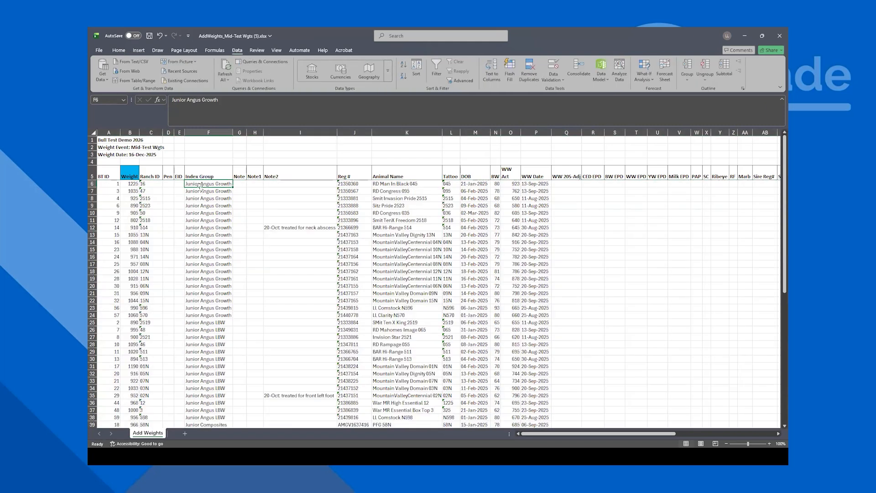
- Examine the sorted rows of each index group from Junior Angus Growth through Seniors, and return to the sheet's start
left_click_drag(105, 183, 208, 318)
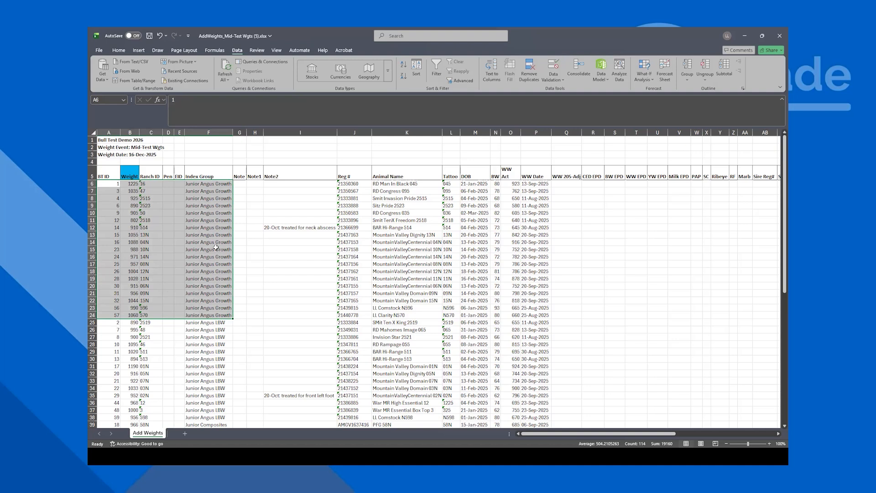
left_click_drag(208, 184, 208, 320)
scroll(211, 320, "down", 1)
scroll(210, 321, "down", 3)
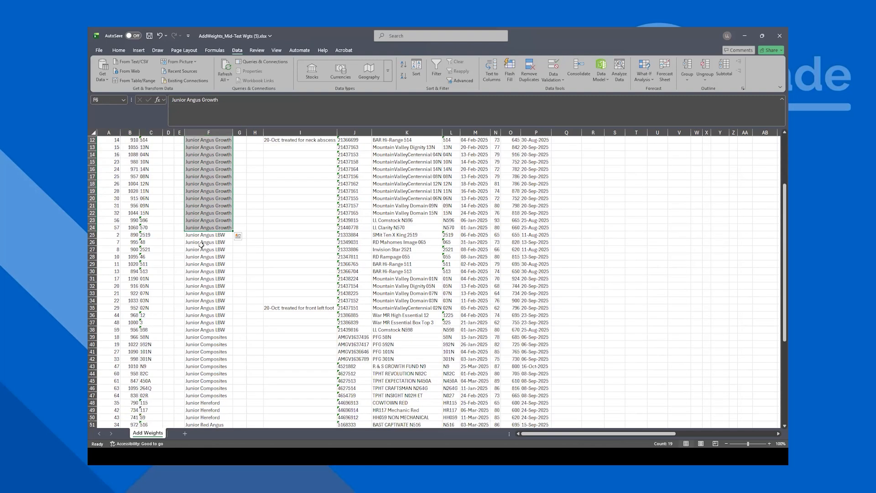
left_click_drag(203, 235, 217, 331)
scroll(214, 319, "down", 5)
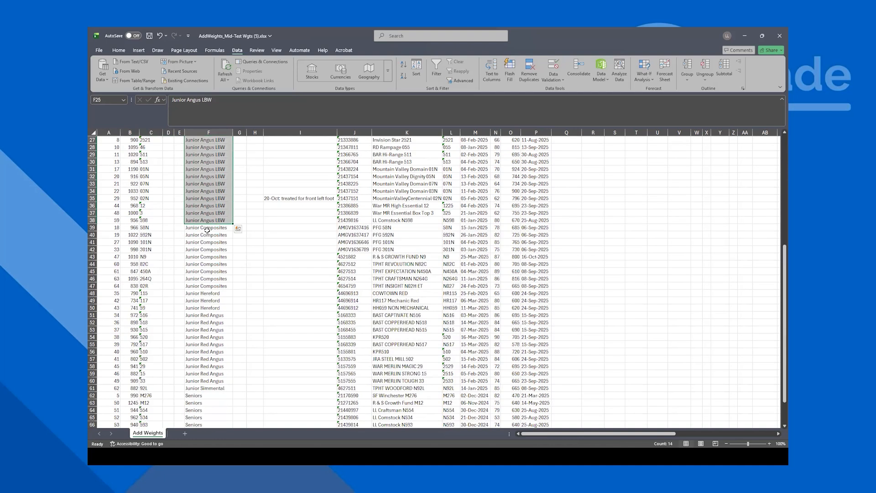
left_click_drag(207, 230, 203, 288)
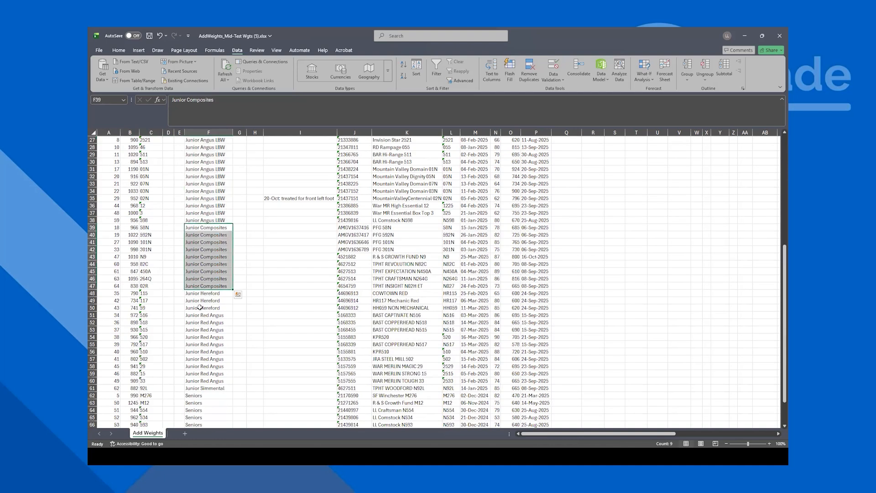
left_click_drag(201, 321, 207, 387)
scroll(208, 347, "down", 6)
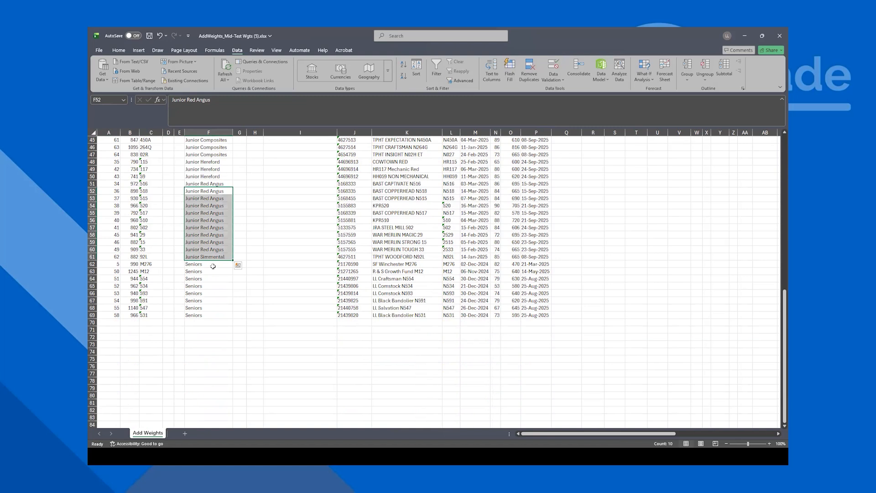
left_click_drag(213, 266, 212, 313)
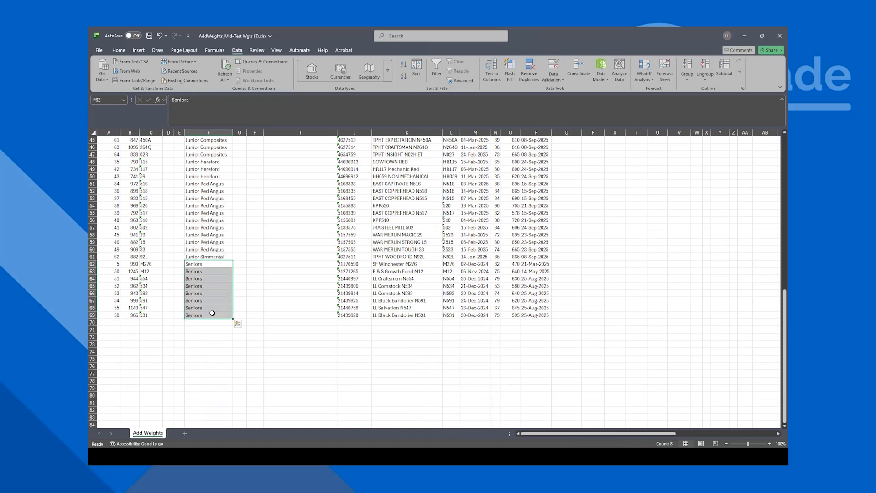
key("ctrl+Home")
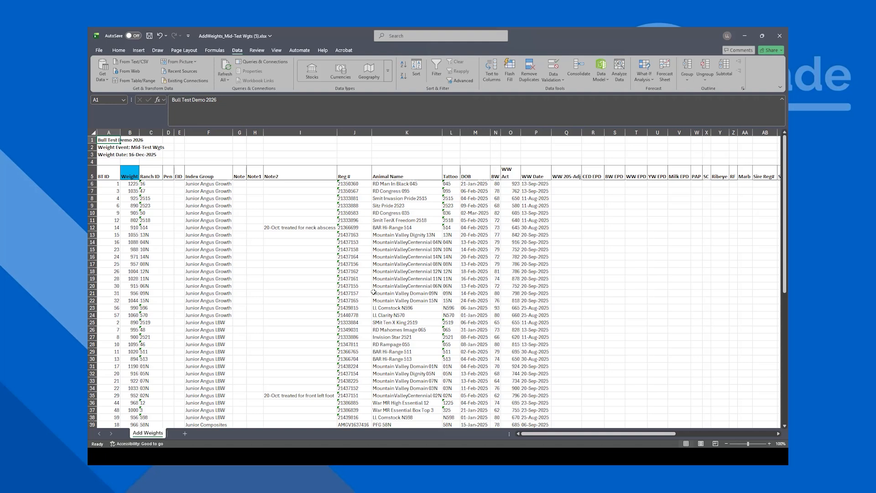
- Switch back to Weight Reports in the browser and start a new weight report named Mid-Test Weights
key("alt+Tab")
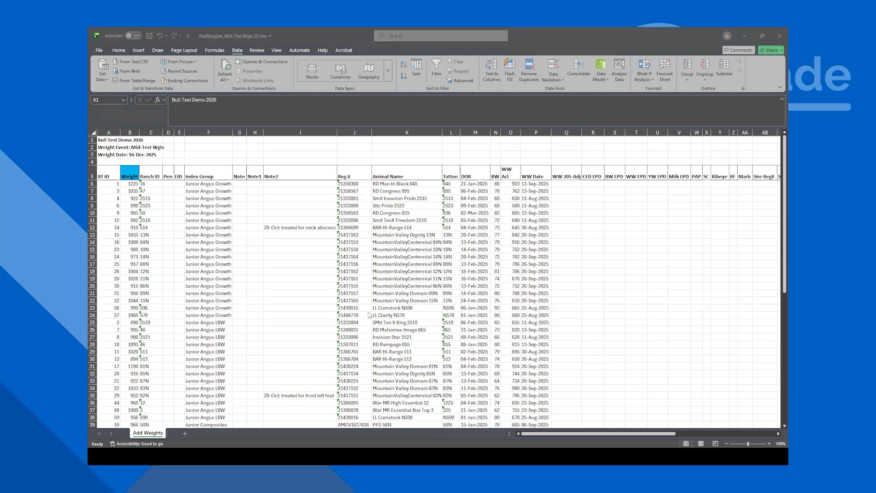
key("alt+Tab")
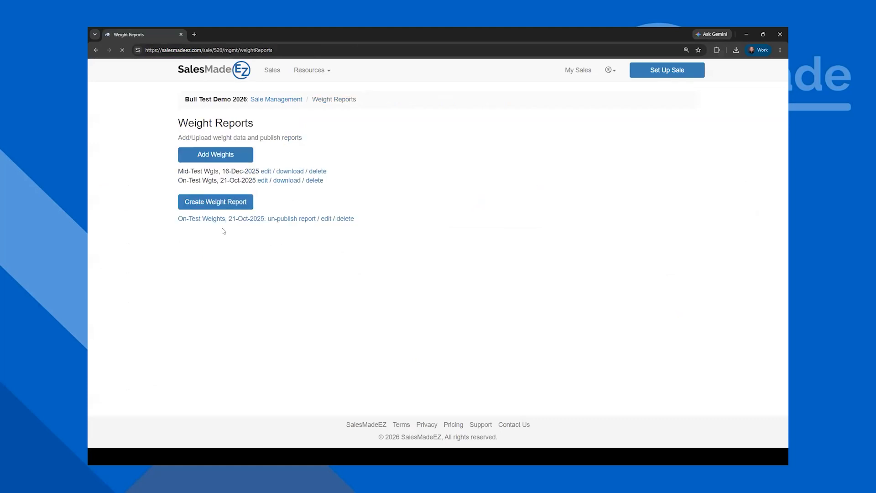
left_click(210, 203)
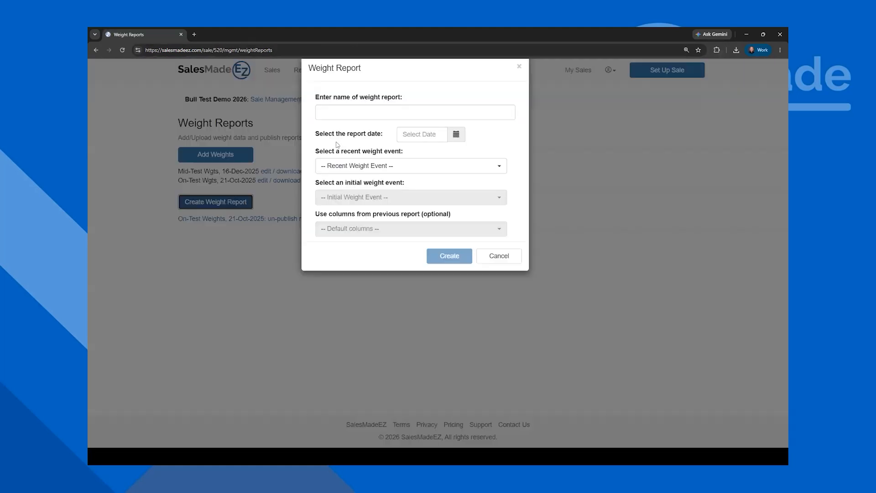
left_click(360, 129)
type("Mid0")
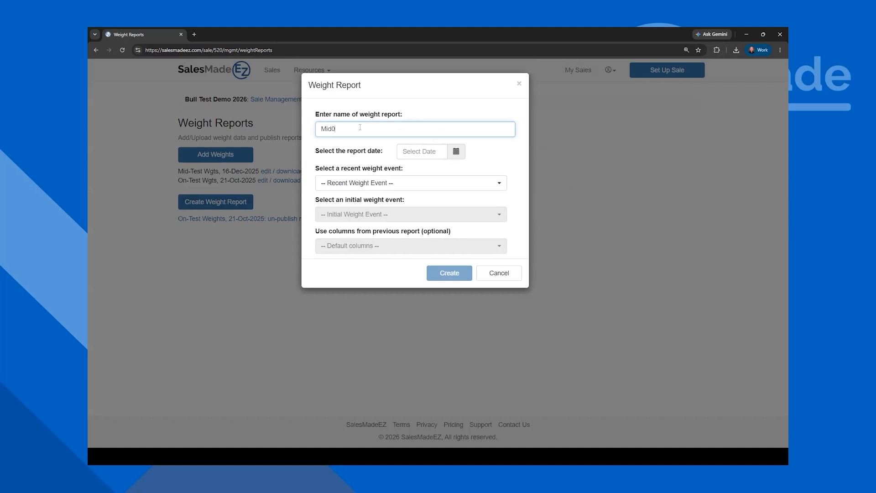
key("BackSpace")
type("-Test Weights")
- Set the report date to 16-Dec-2025 and choose Mid-Test Wgts, 16-Dec-2025 as the recent weight event
left_click(456, 152)
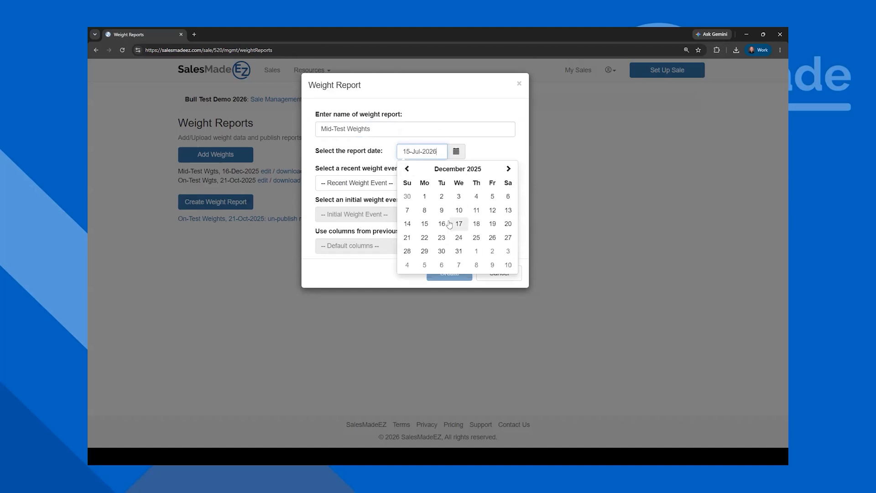
left_click(442, 223)
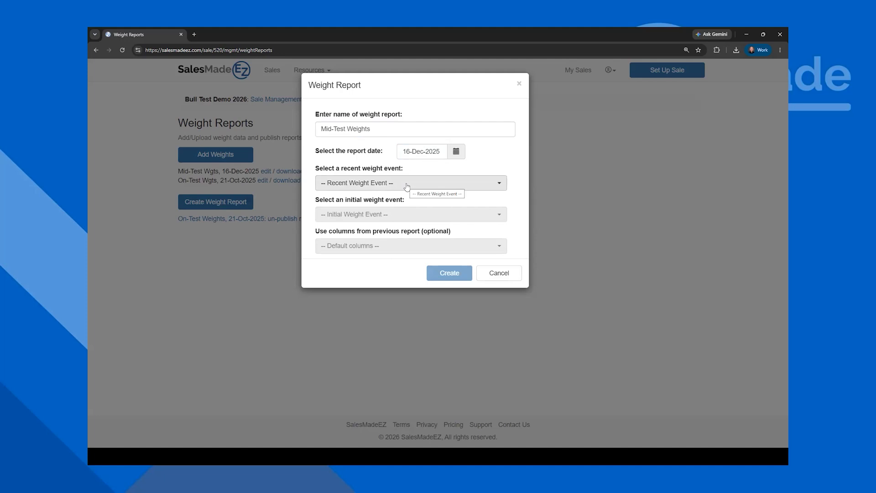
left_click(406, 185)
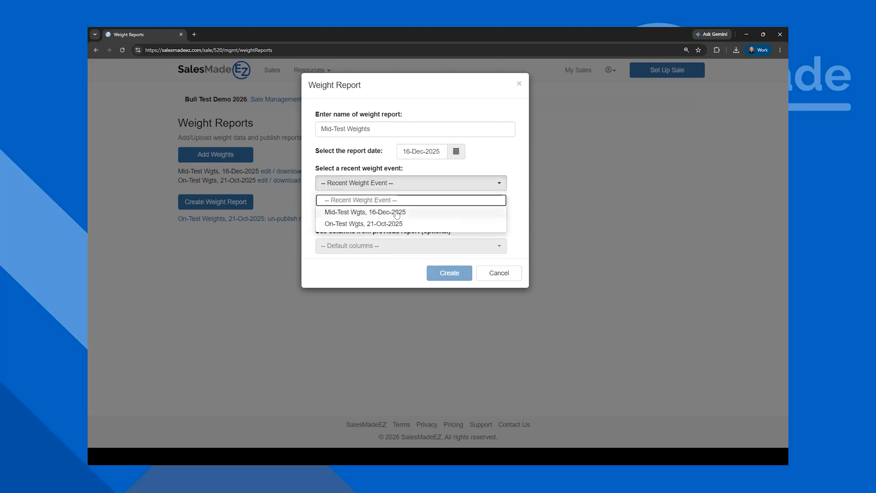
left_click(398, 213)
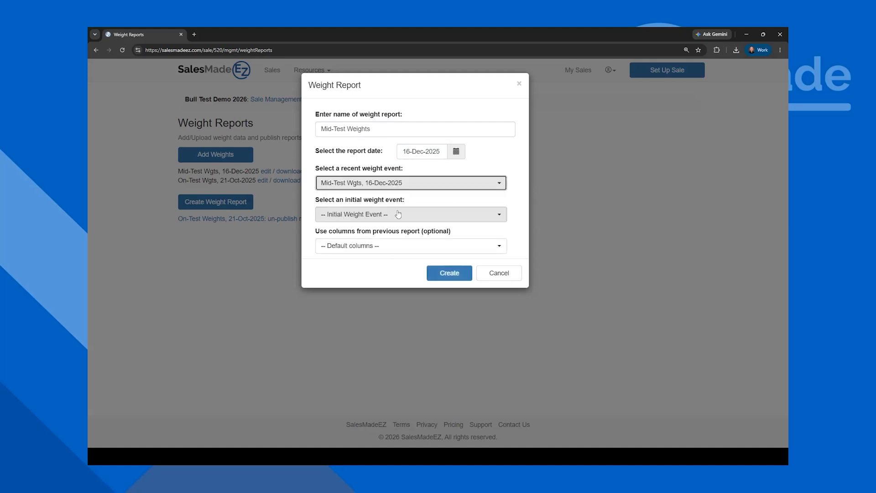
- Choose On-Test Wgts, 21-Oct-2025 as the initial weight event and create the report with default columns
left_click(422, 212)
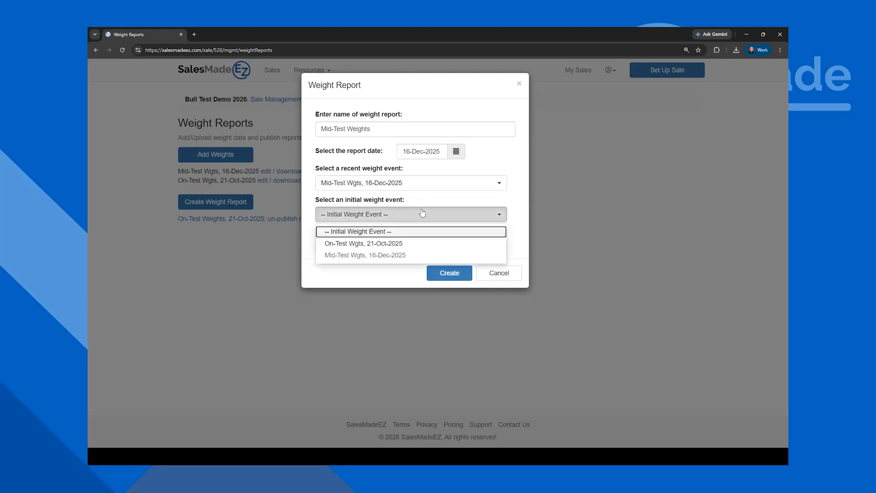
left_click(403, 243)
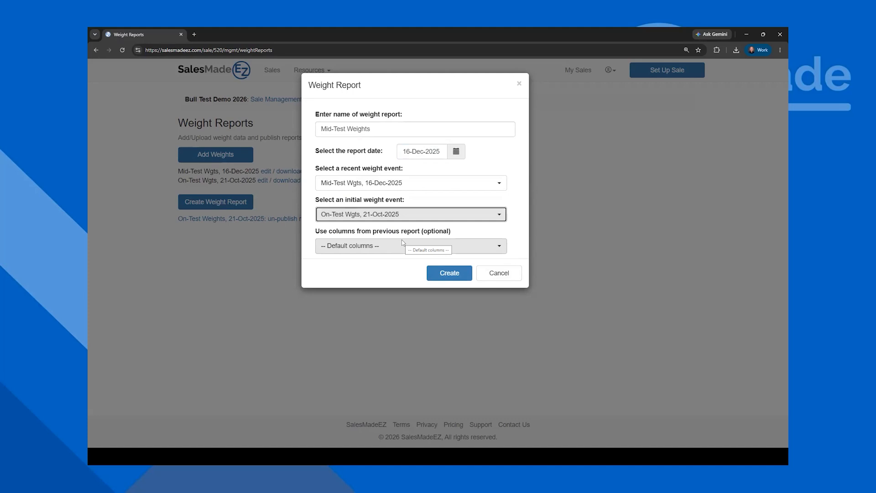
left_click(438, 273)
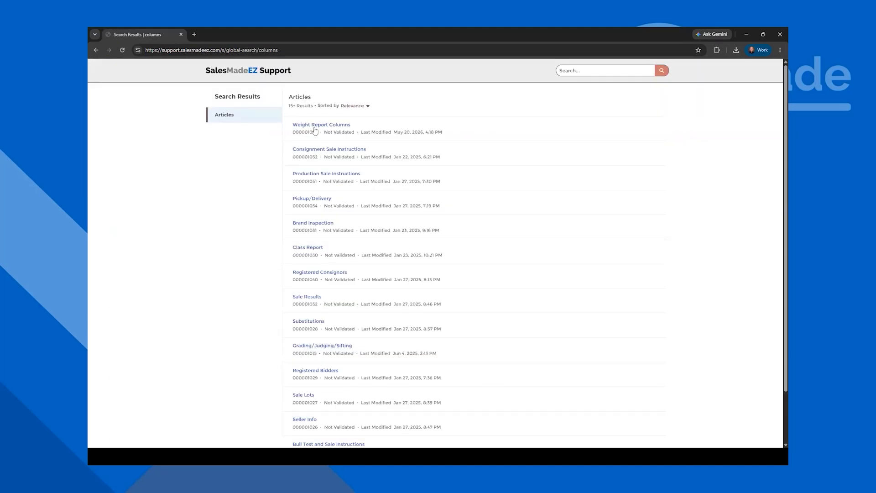
- Open the Weight Report Columns support article and examine the ADG and YW 365-Adj definitions and calculations
left_click(314, 128)
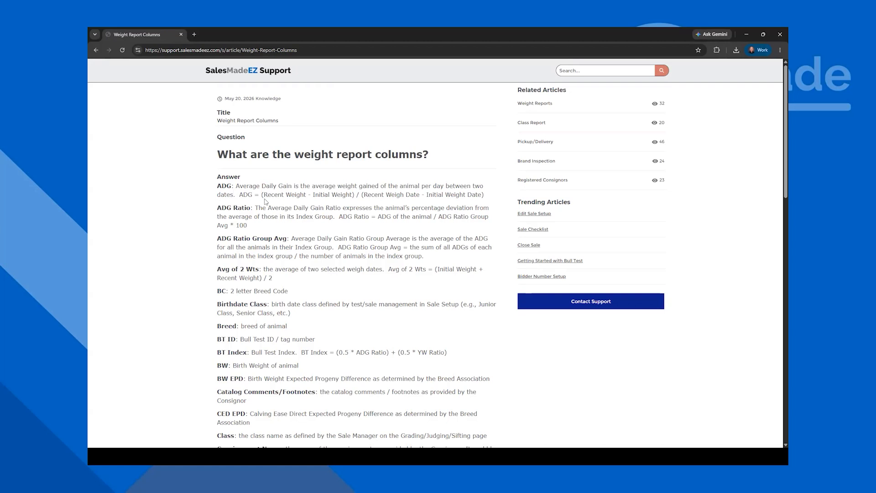
left_click_drag(243, 194, 486, 200)
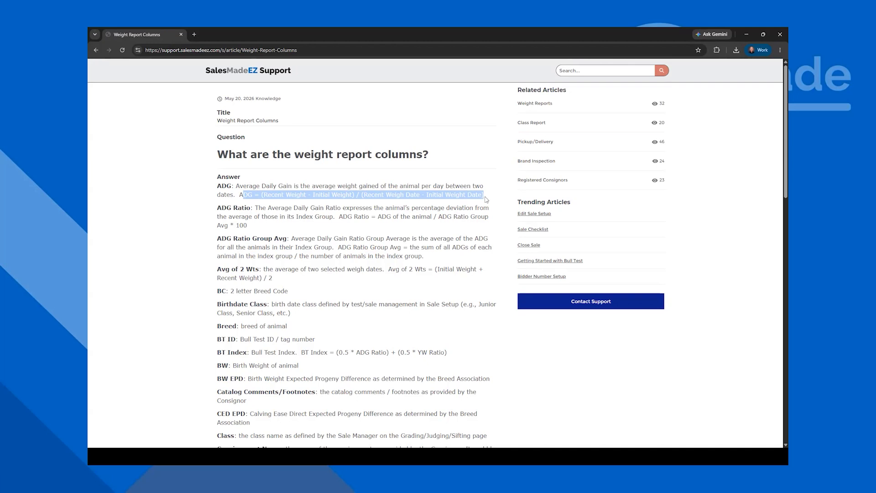
scroll(309, 260, "down", 5)
scroll(310, 260, "down", 10)
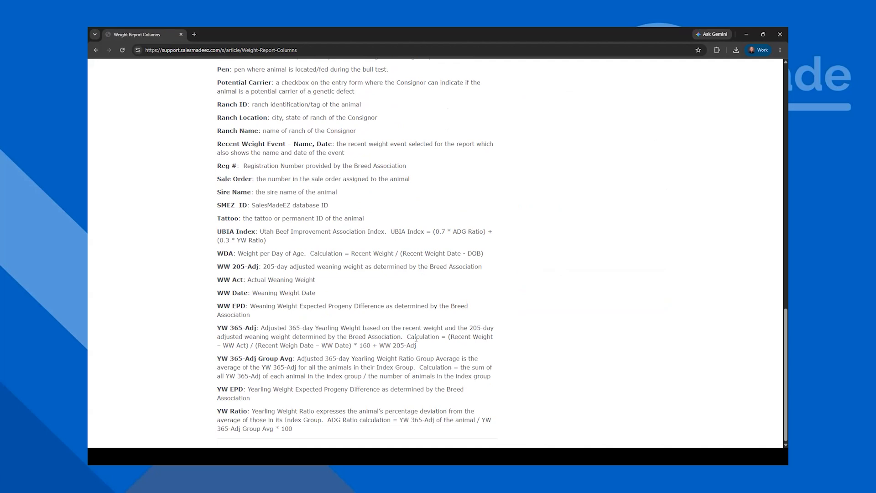
left_click_drag(408, 336, 419, 347)
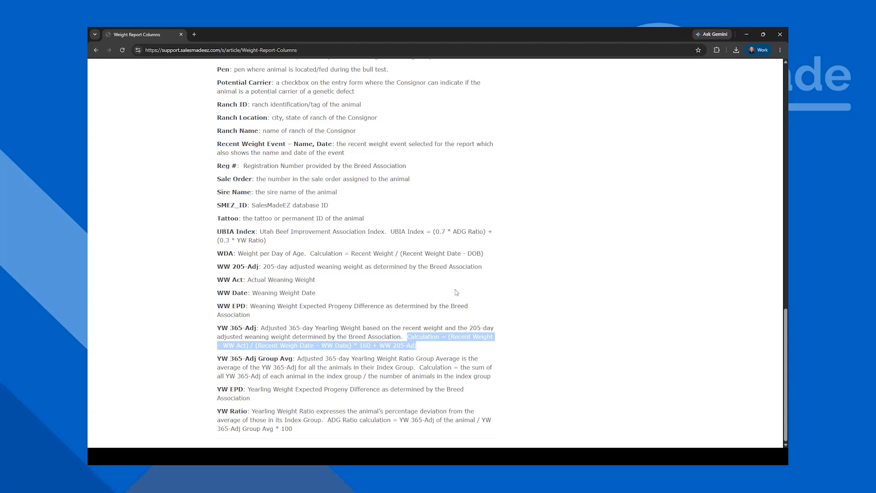
scroll(303, 272, "up", 7)
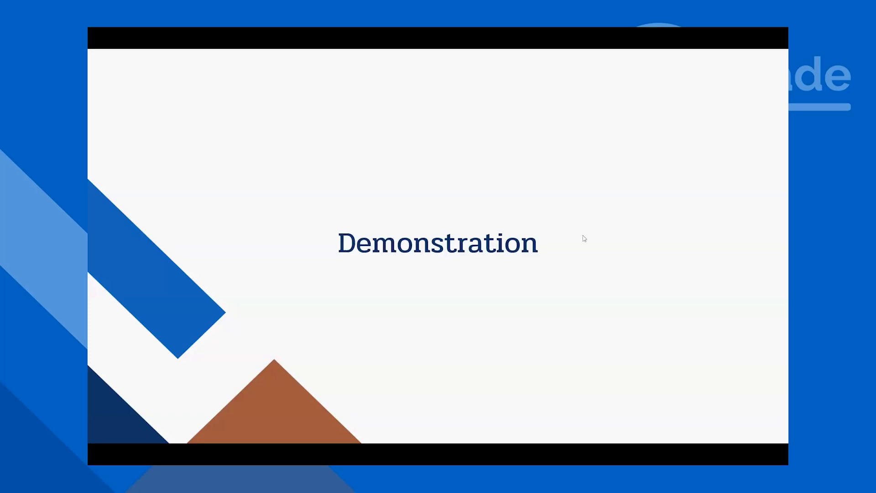
- Return to the weight report's column selection and add the Index Group column
key("alt+Tab")
key("alt+Tab")
key("alt+Tab")
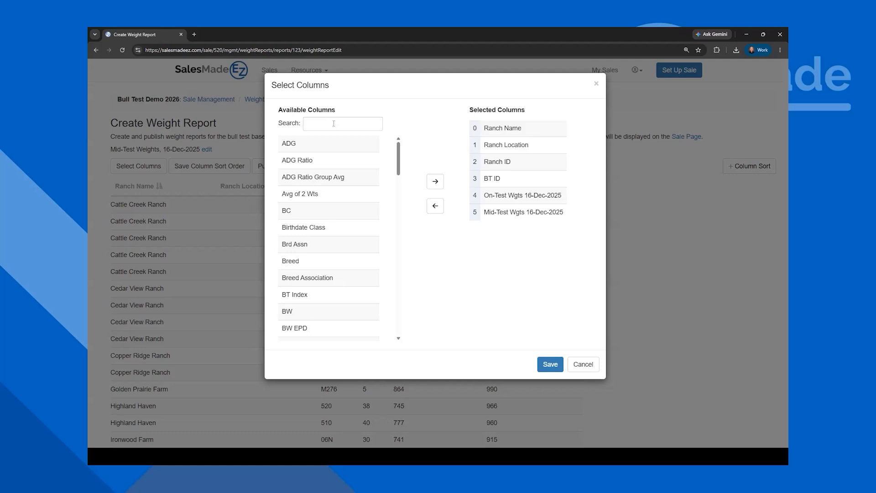
left_click(334, 123)
type("ind")
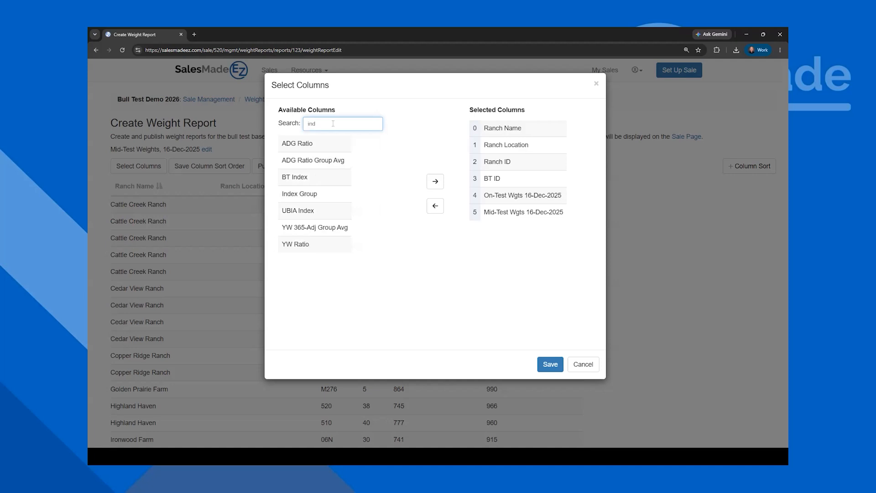
left_click(320, 194)
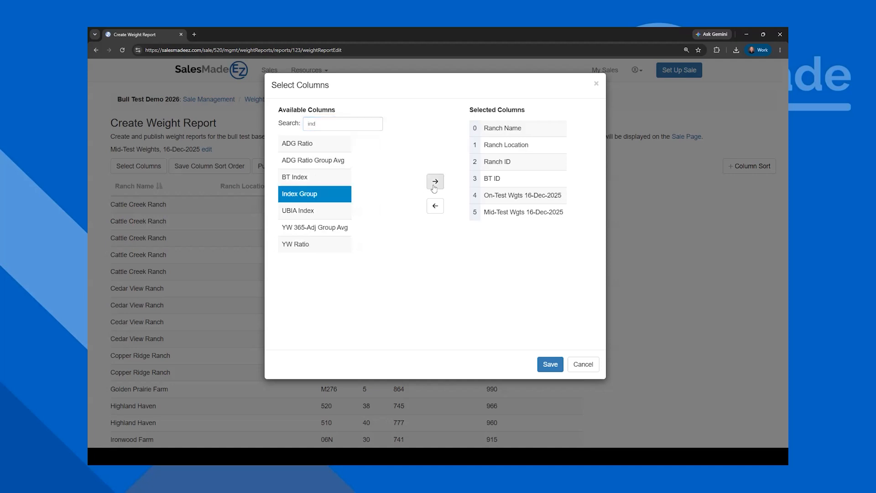
left_click(435, 181)
- Add the DOB and Reg# columns to the report's selected columns
left_click(342, 126)
double_click(342, 126)
type("dob")
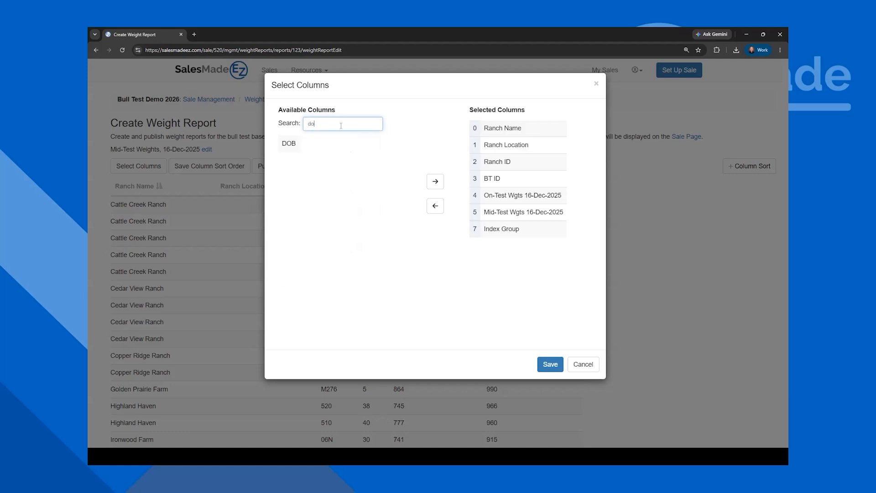
key("Return")
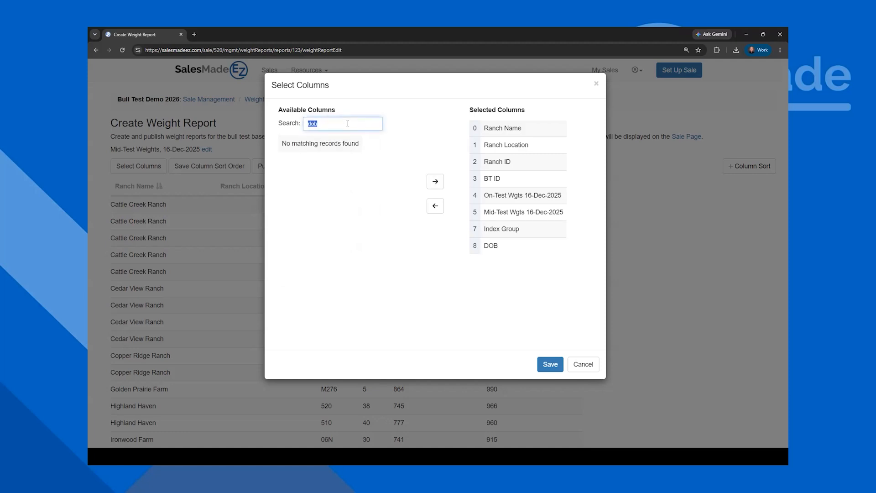
type("reg")
left_click(298, 228)
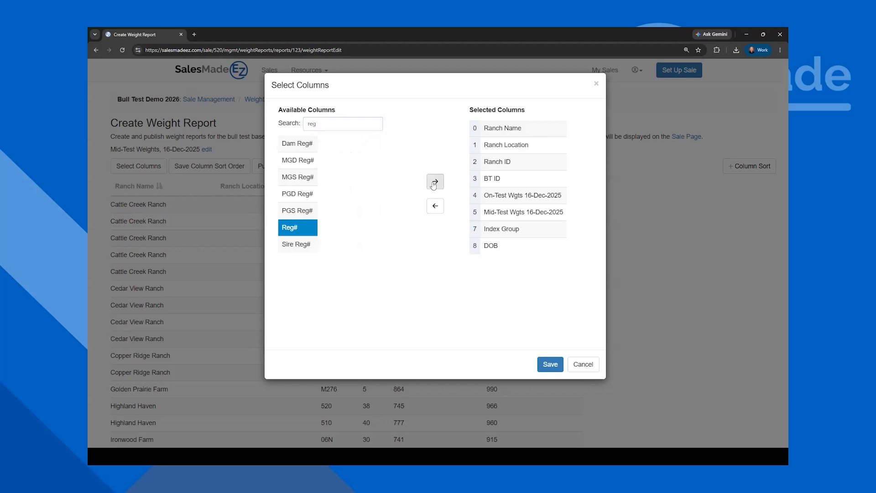
left_click(434, 182)
- Add the Contact and Gain columns to the report's selected columns
double_click(327, 125)
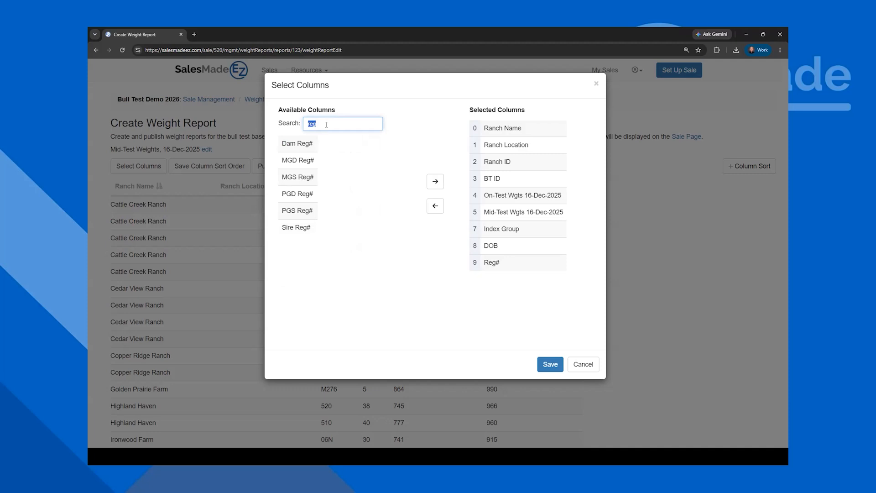
type("conta")
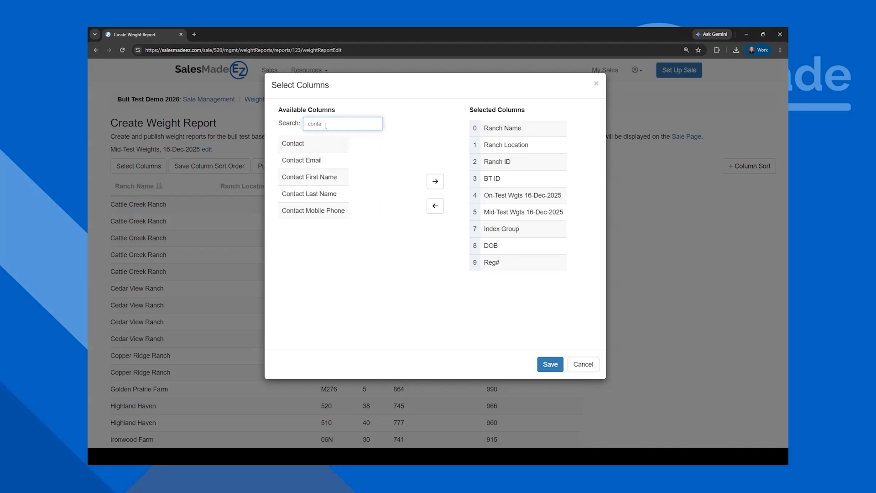
left_click(315, 143)
left_click(435, 181)
double_click(356, 125)
type("gain")
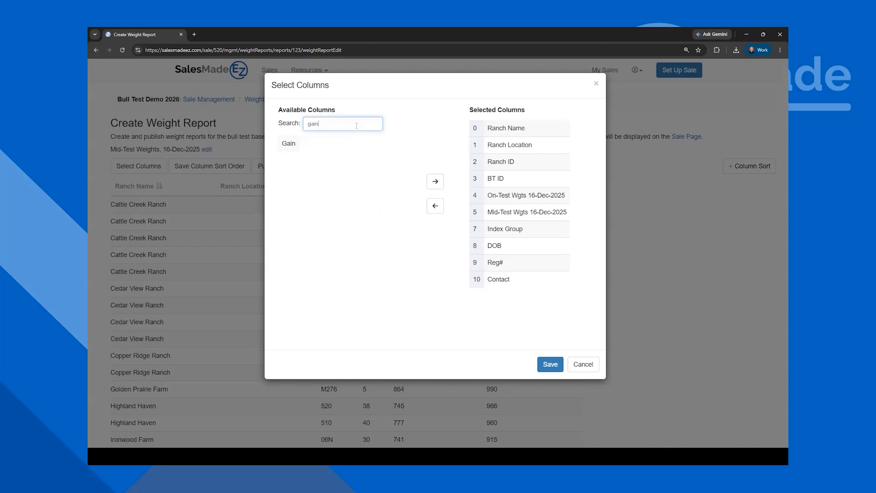
left_click(289, 144)
left_click(435, 181)
- Add the WDA, ADG Ratio Group Avg, ADG and ADG Ratio columns to the report's selected columns
double_click(335, 125)
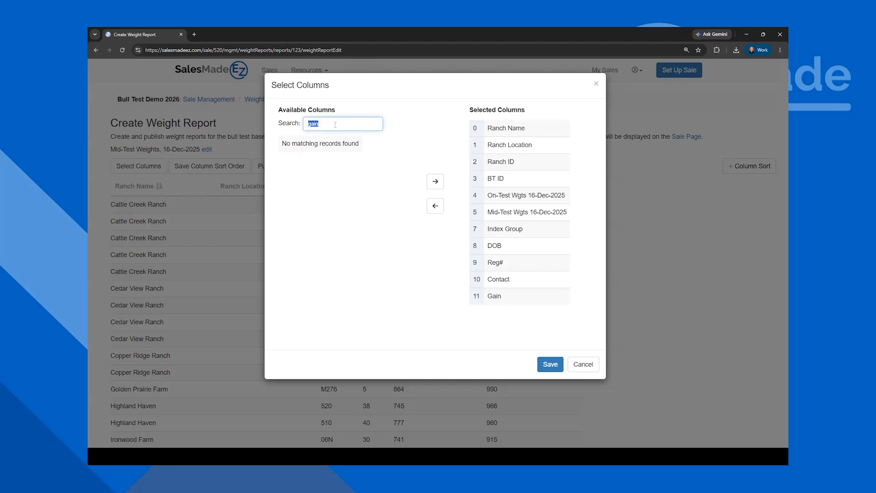
type("wda")
left_click(435, 182)
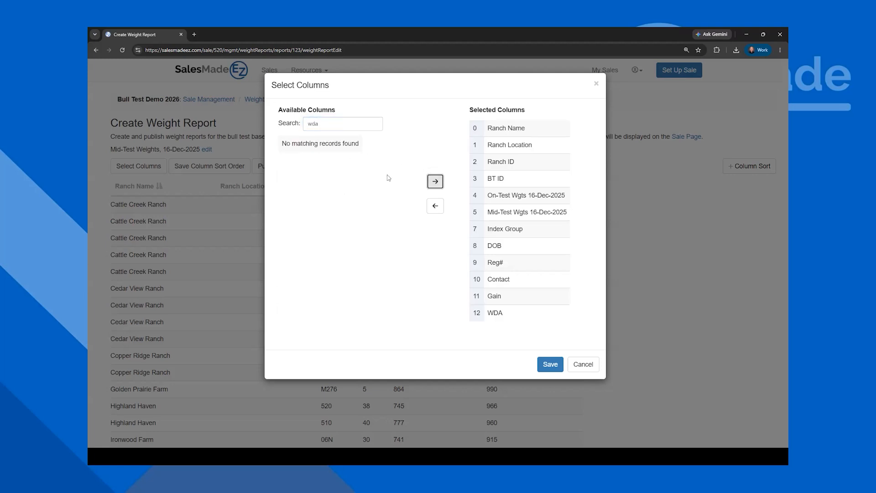
double_click(323, 126)
type("adg")
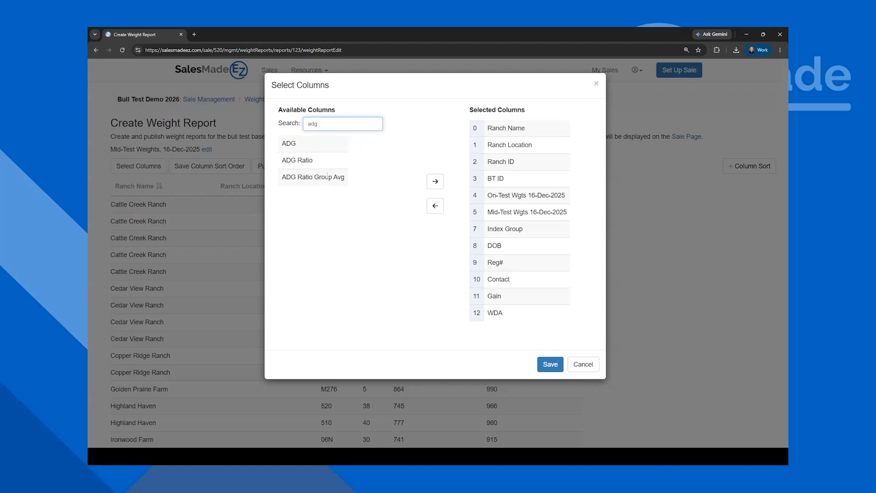
left_click(435, 181)
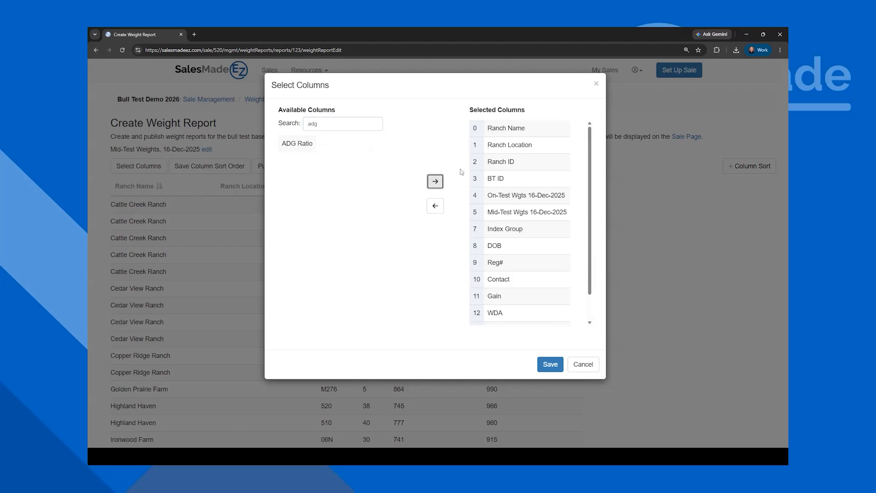
left_click(315, 144)
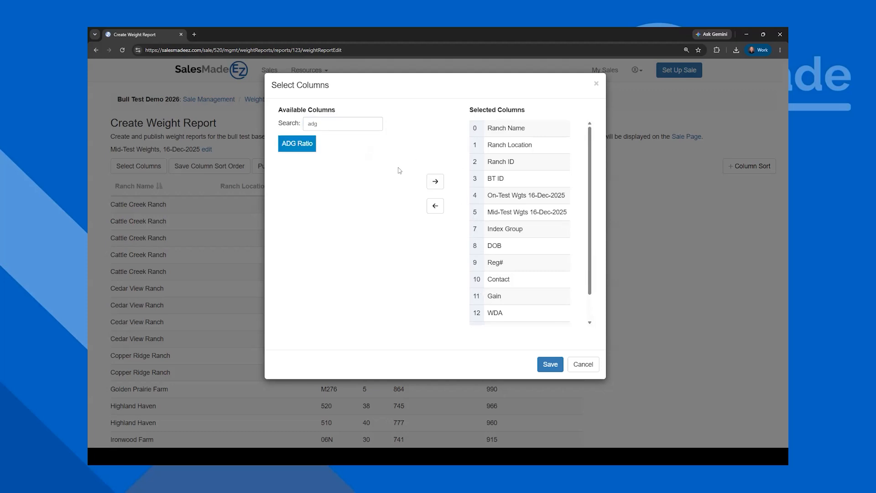
left_click(434, 181)
- Add the WW 205-Adj and YW 365-Adj columns to the report's selected columns
left_click_drag(336, 126, 300, 129)
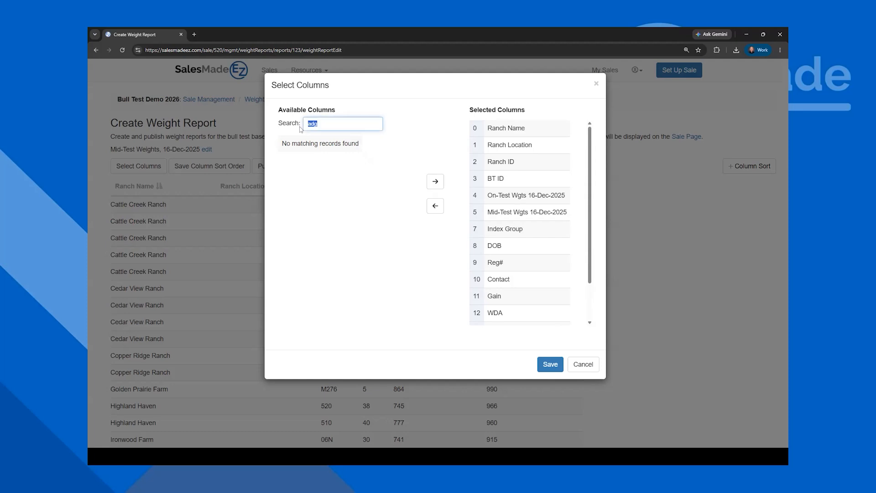
type("ww")
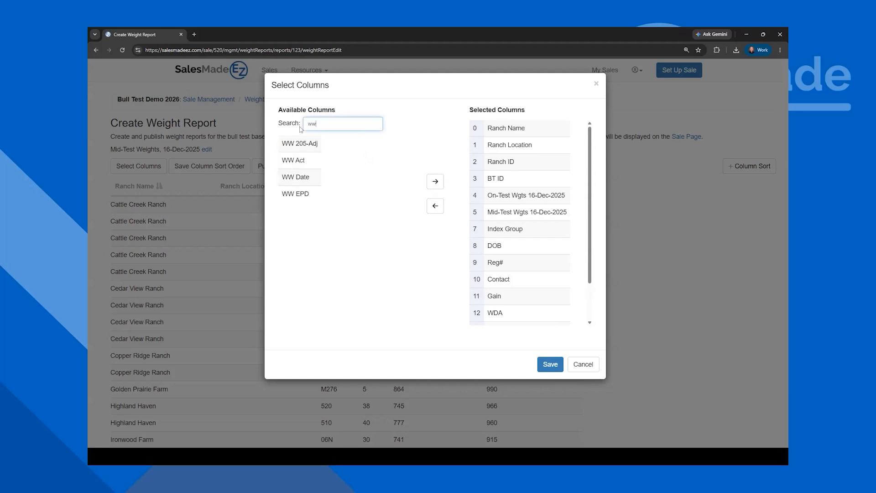
key("Tab")
left_click(435, 181)
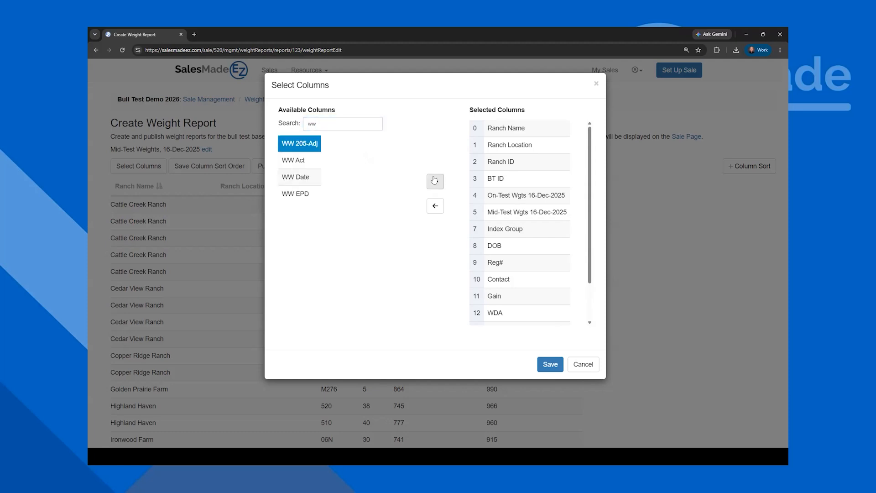
left_click_drag(327, 121, 293, 121)
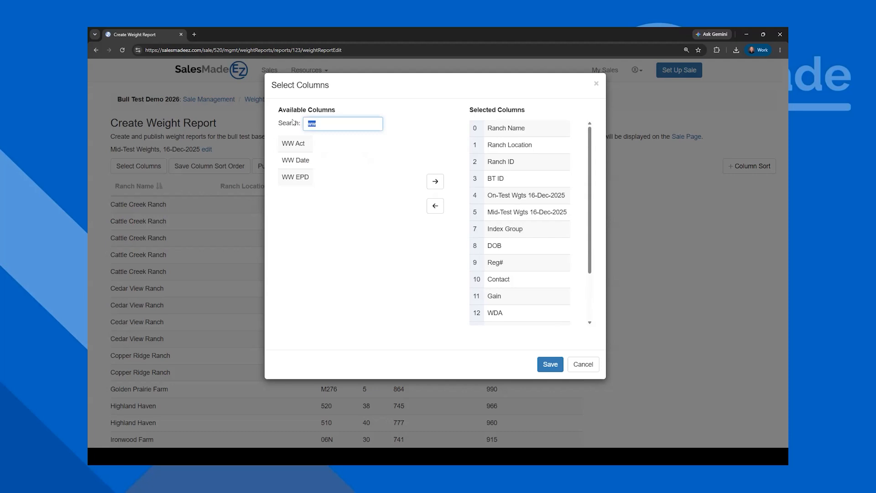
type("365")
key("Tab")
left_click(435, 182)
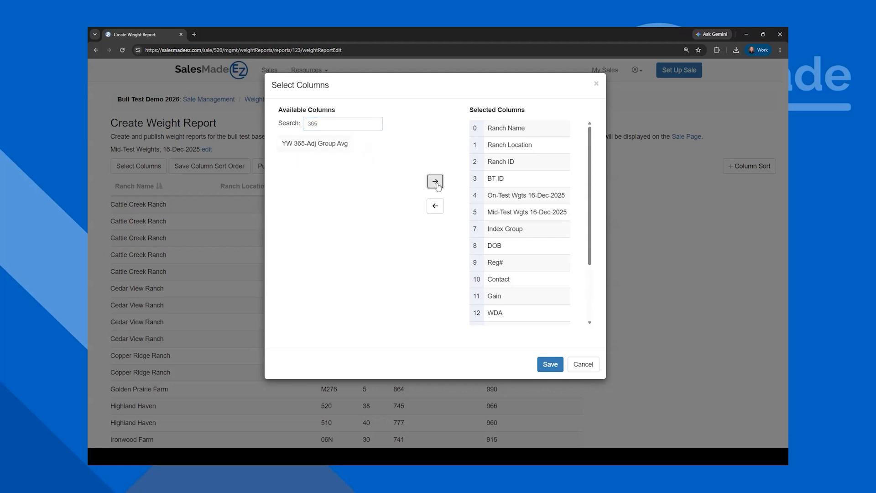
- Add the YW Ratio column and the wanted columns matching the searches bt and note to the report
left_click_drag(328, 122, 275, 126)
type("bt")
key("Tab")
type("note")
key("Tab")
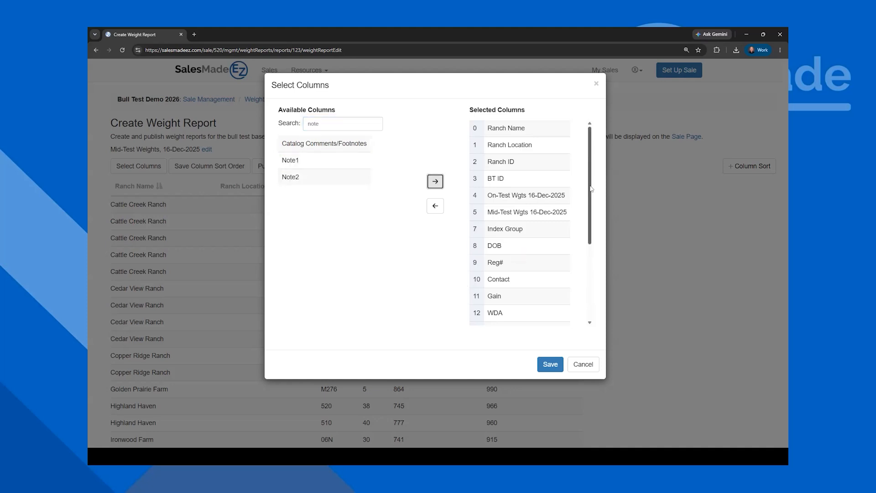
- Move Index Group to the start of the selected columns, and add Breed directly after it
left_click(590, 163)
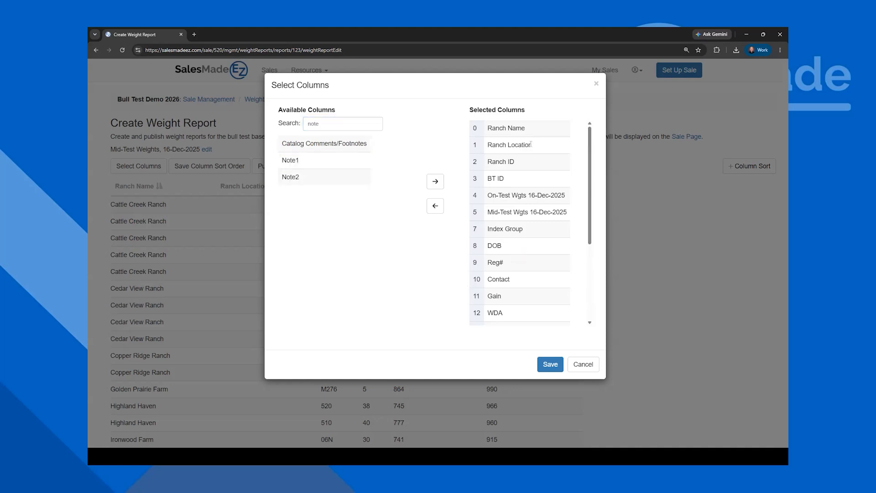
left_click_drag(504, 230, 471, 124)
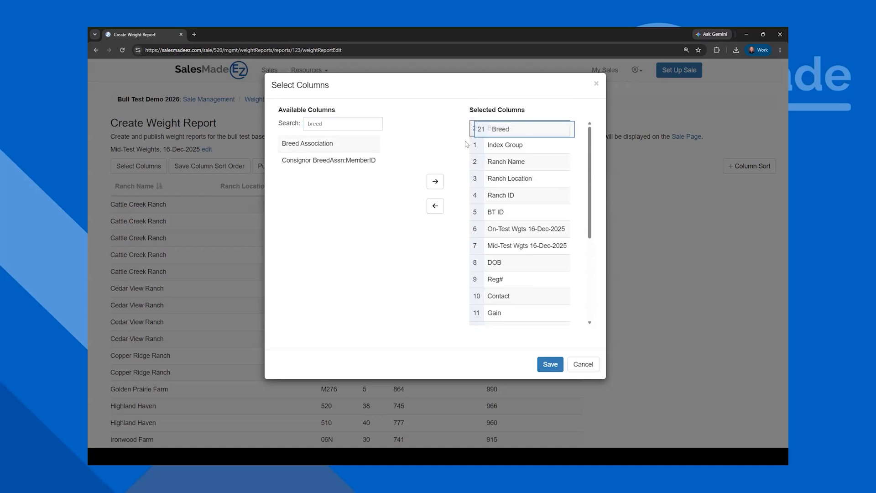
left_click_drag(467, 129, 461, 151)
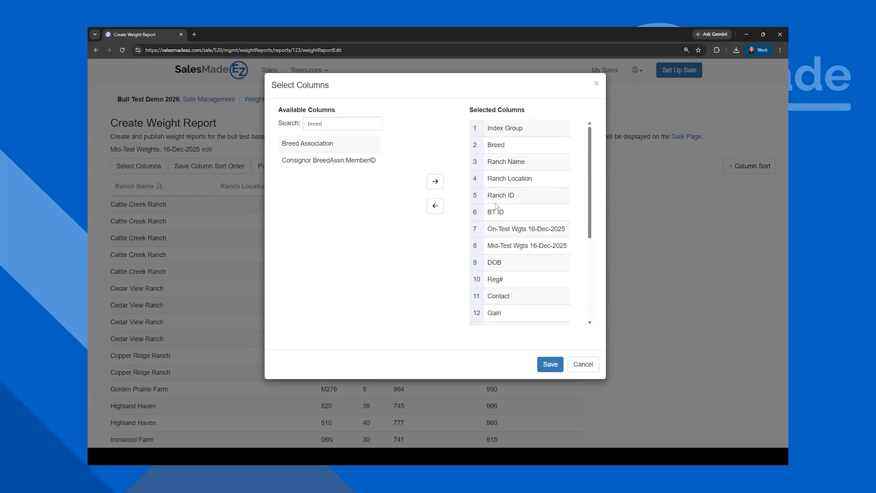
- Reorder the selected columns so DOB and Reg# follow Breed, and Contact follows Ranch Name
left_click_drag(476, 266, 476, 161)
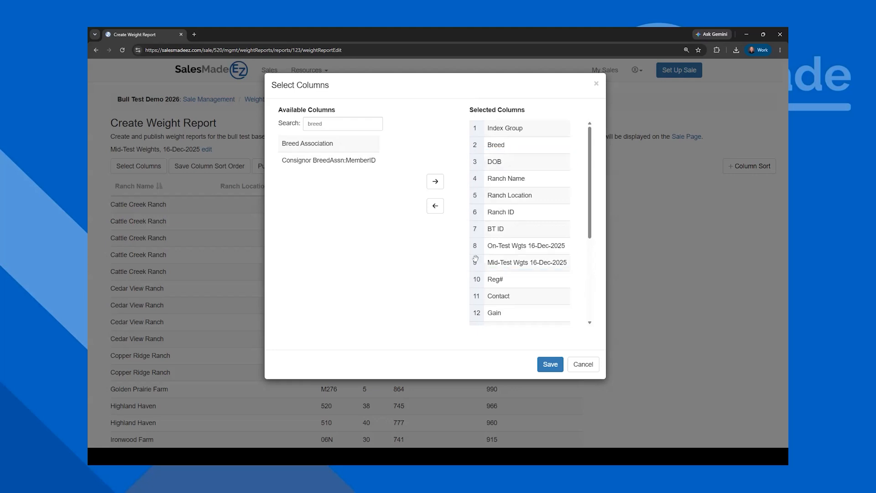
left_click_drag(479, 279, 464, 181)
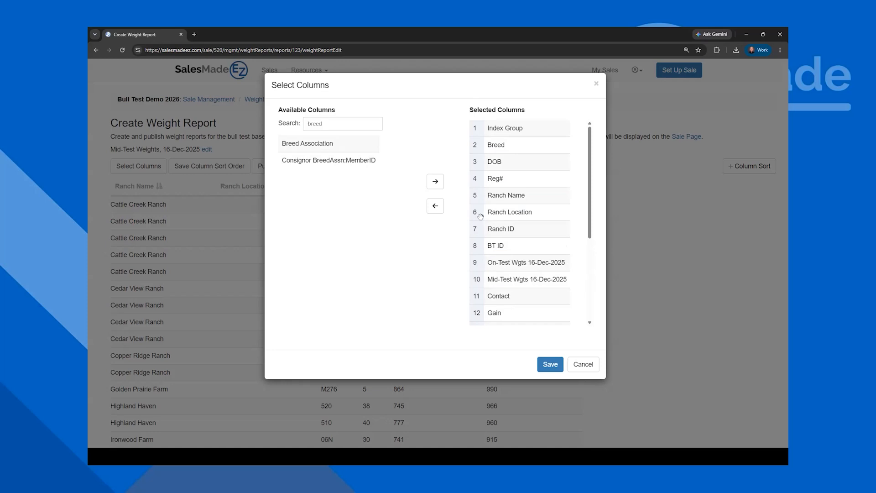
left_click_drag(477, 296, 460, 208)
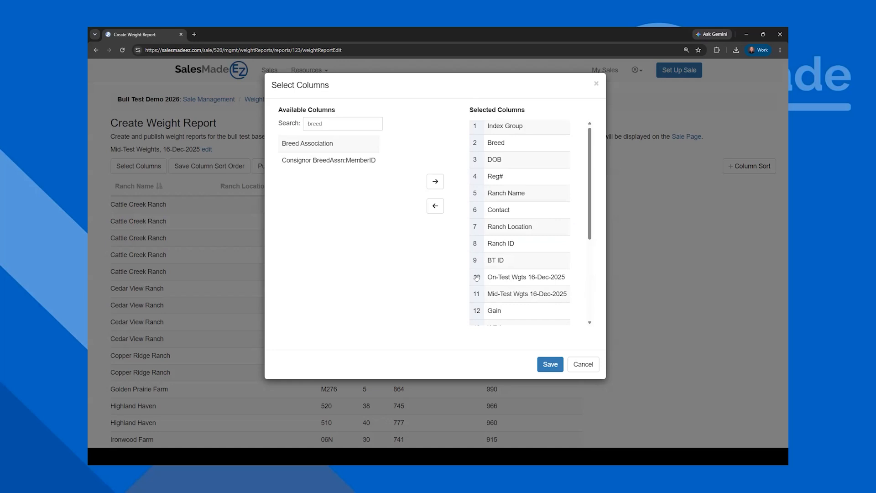
scroll(487, 206, "down", 3)
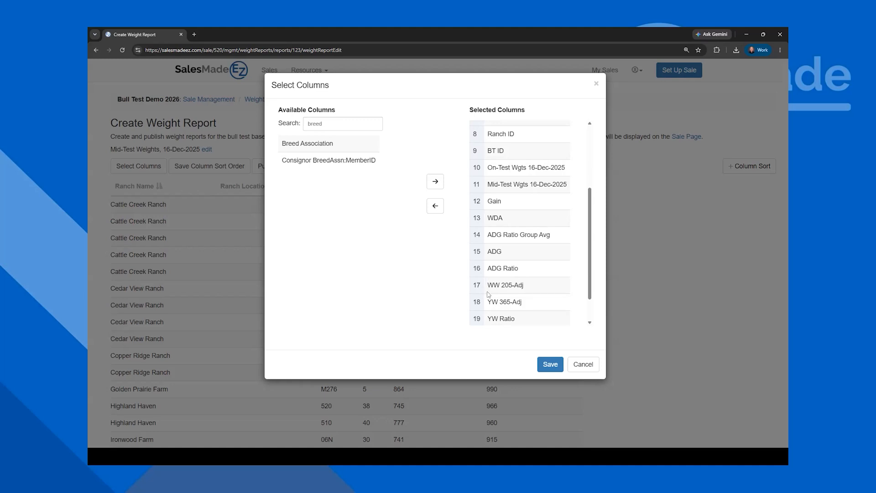
- Save the reordered column selection and check the columns across the Mid-Test Weights report
scroll(491, 305, "down", 1)
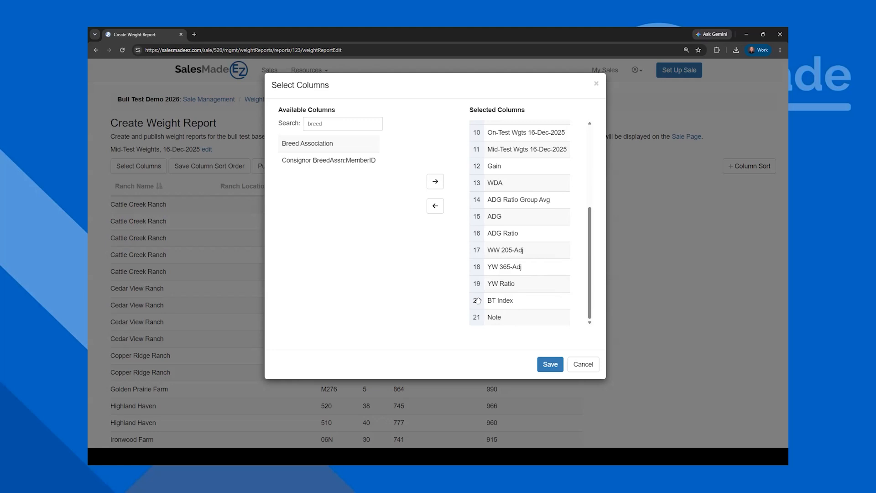
left_click(544, 365)
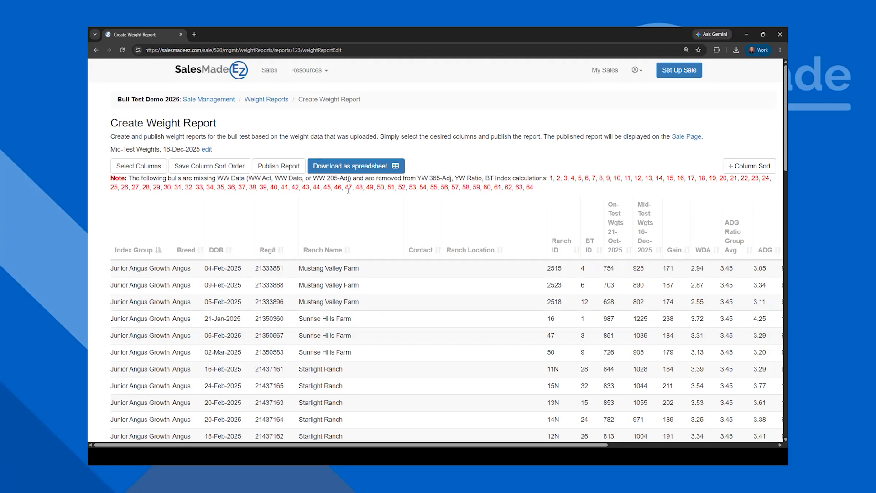
left_click_drag(503, 446, 283, 450)
- Sort the report by Ranch Name and BT ID within Index Group, and save the column sort order
left_click(320, 254)
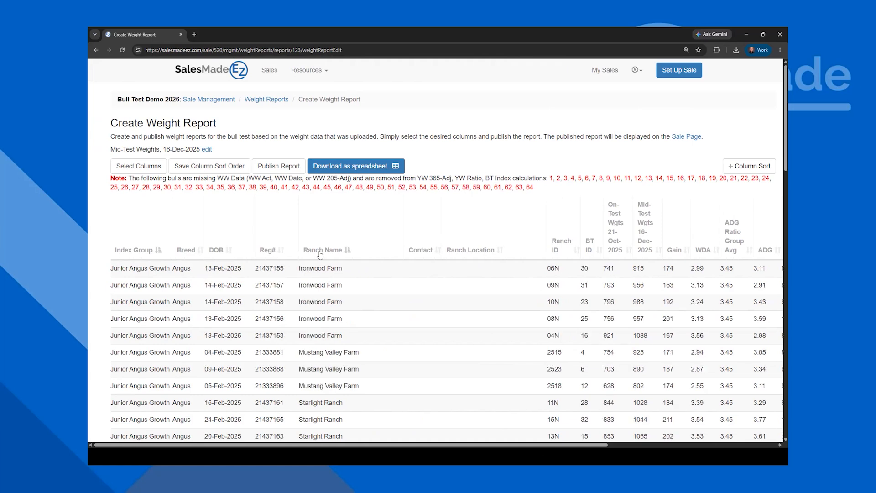
left_click(594, 256)
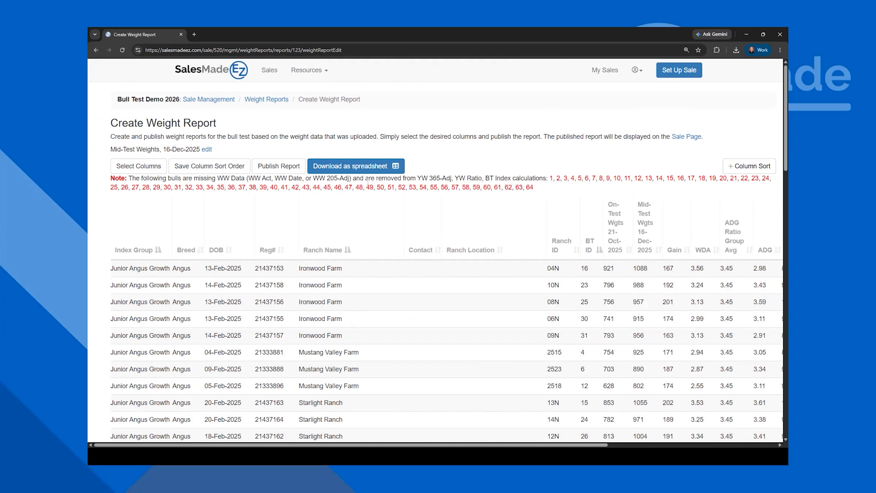
left_click(245, 167)
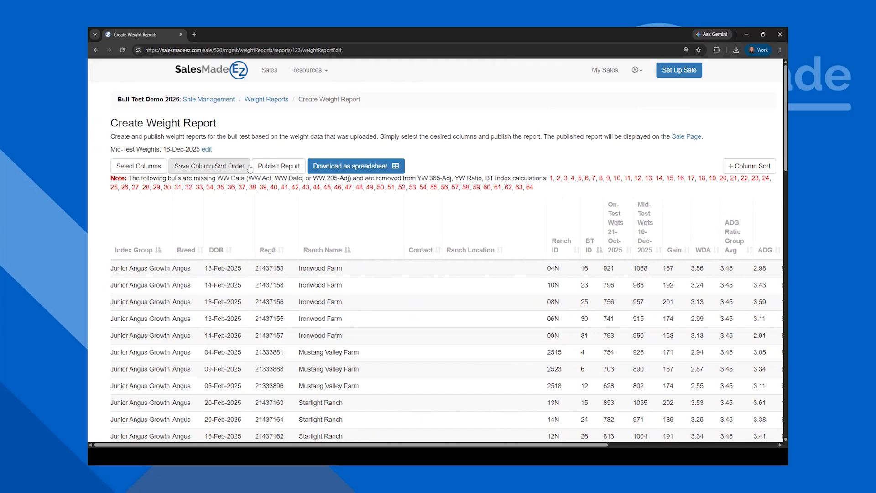
- Publish the report to everyone starting now, and open Mid-Test Weights, 16-Dec-2025 from the sale page
left_click(275, 168)
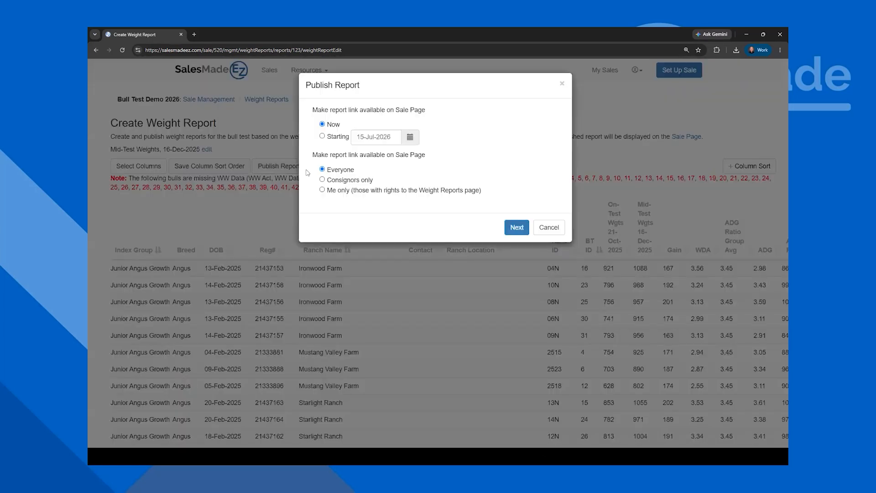
left_click(521, 230)
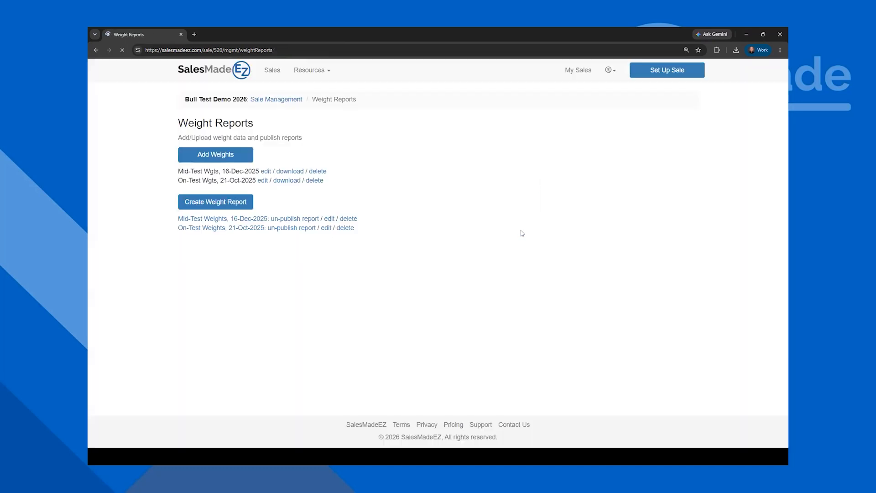
left_click(280, 99)
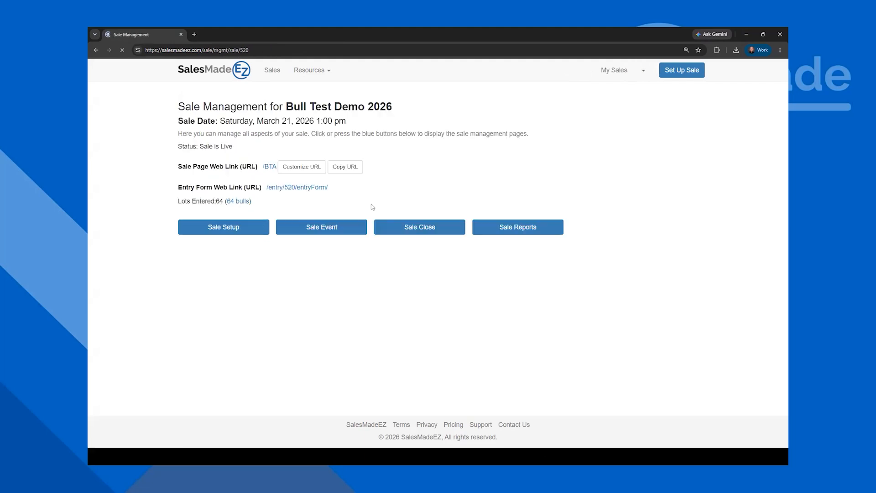
left_click(293, 167)
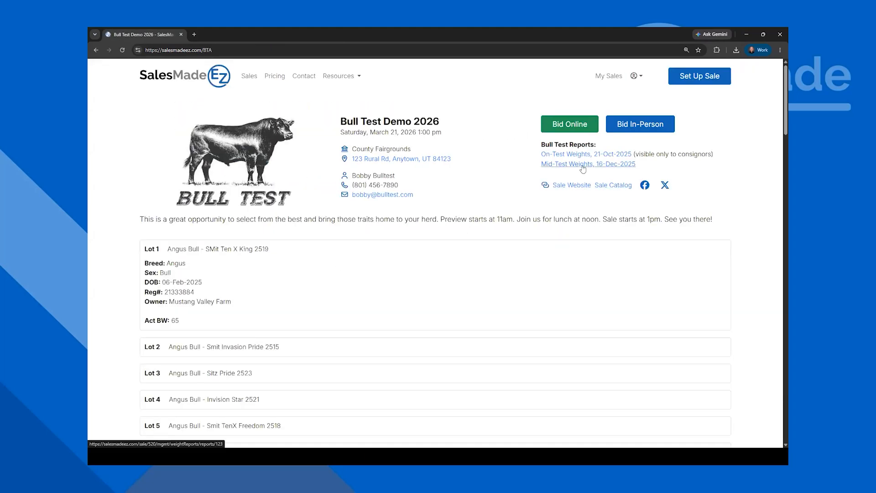
left_click(583, 169)
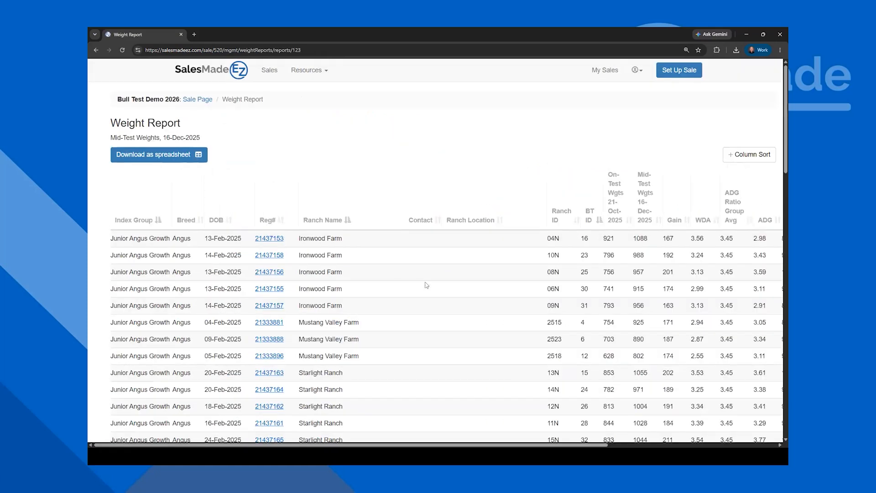
- Examine the published report's columns and the American Angus Association EPD details for Ironwood Farm bull 04N
left_click_drag(470, 445, 590, 448)
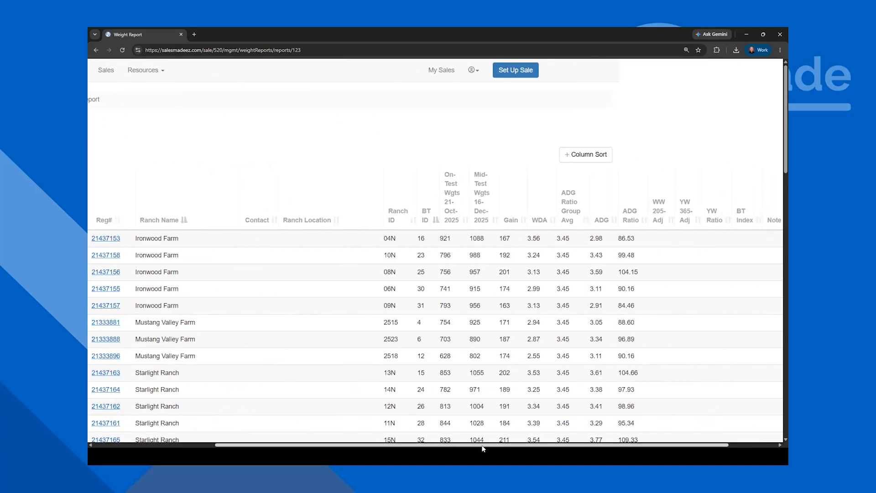
scroll(360, 454, "left", 5)
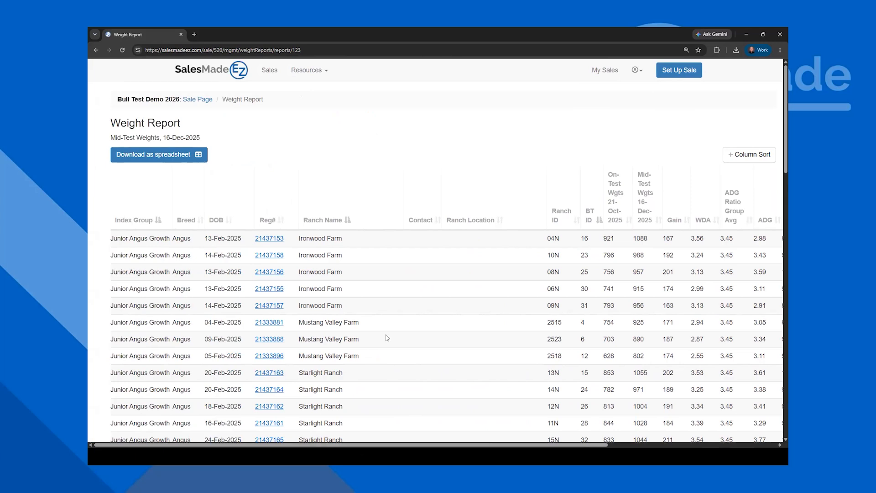
left_click(268, 241)
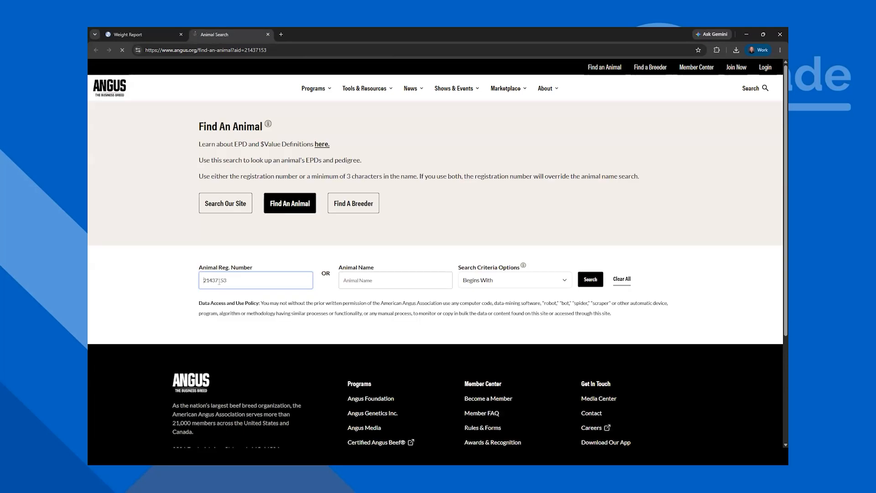
left_click(588, 286)
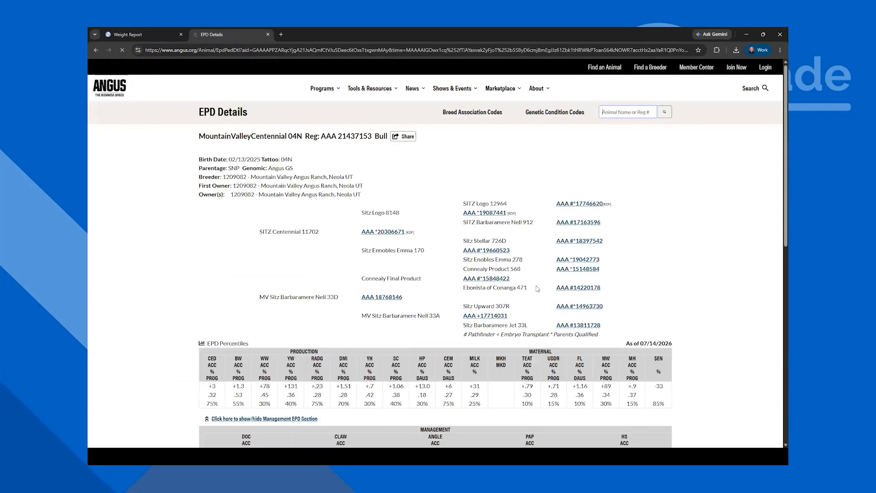
scroll(530, 293, "down", 2)
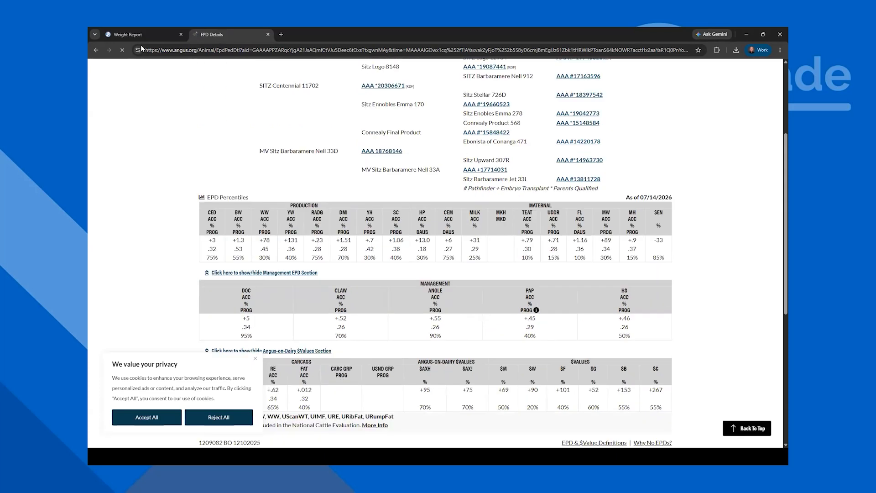
- From the report's registration links, examine the breed association records for a Balancer, a Red Angus and a Hereford bull
left_click(130, 34)
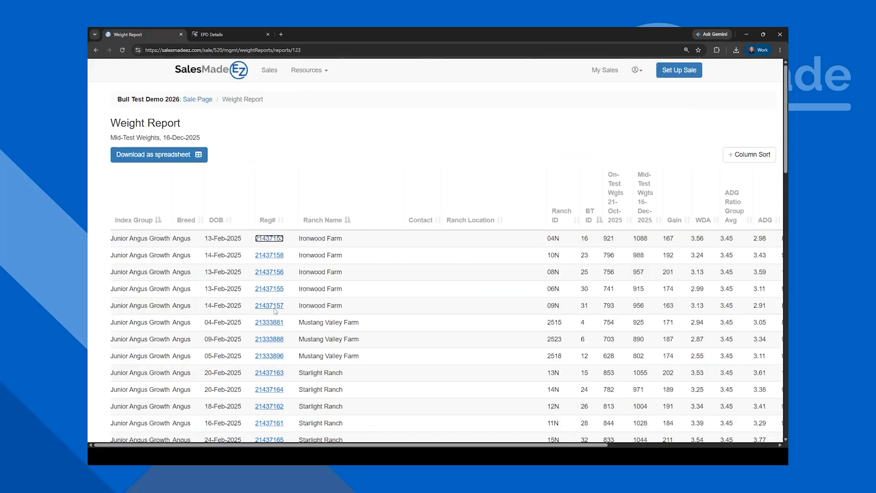
scroll(274, 315, "down", 6)
scroll(257, 316, "down", 7)
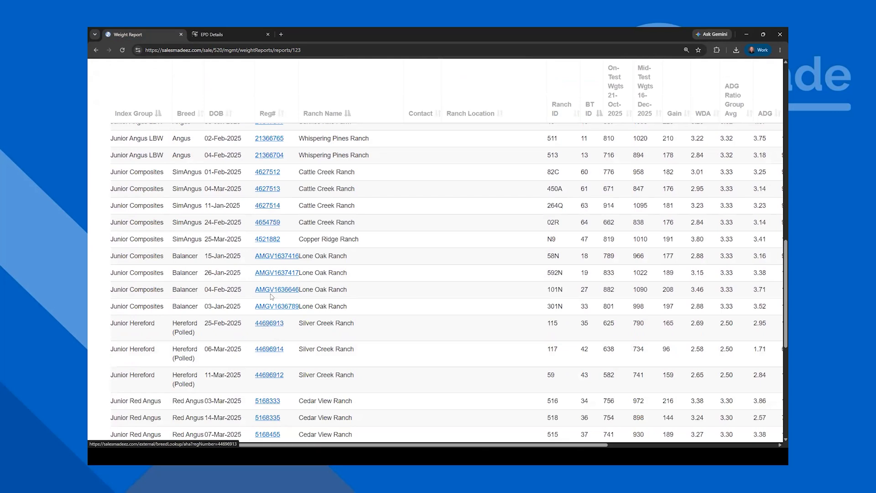
left_click(268, 259)
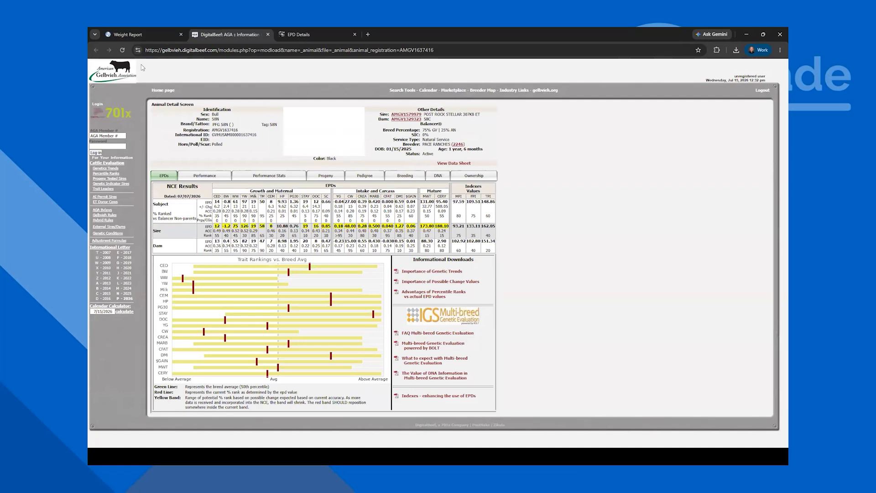
left_click(128, 36)
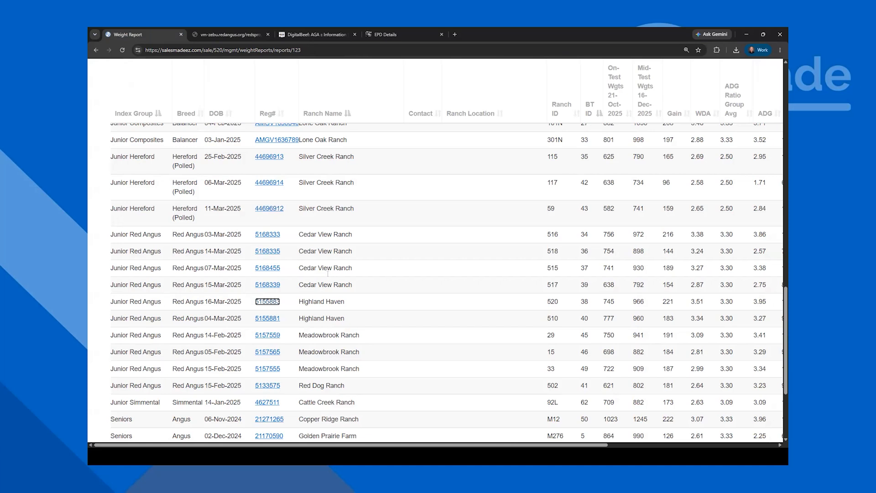
left_click(264, 210)
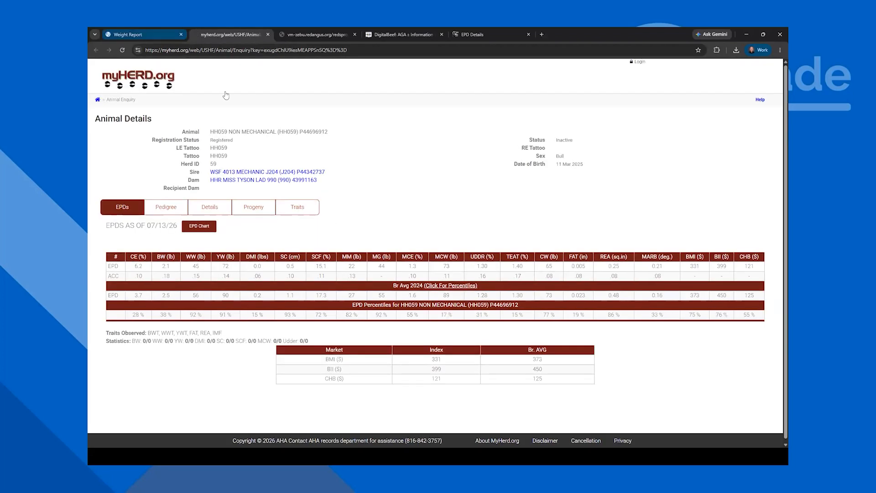
left_click(142, 33)
scroll(309, 226, "up", 2)
scroll(310, 227, "up", 15)
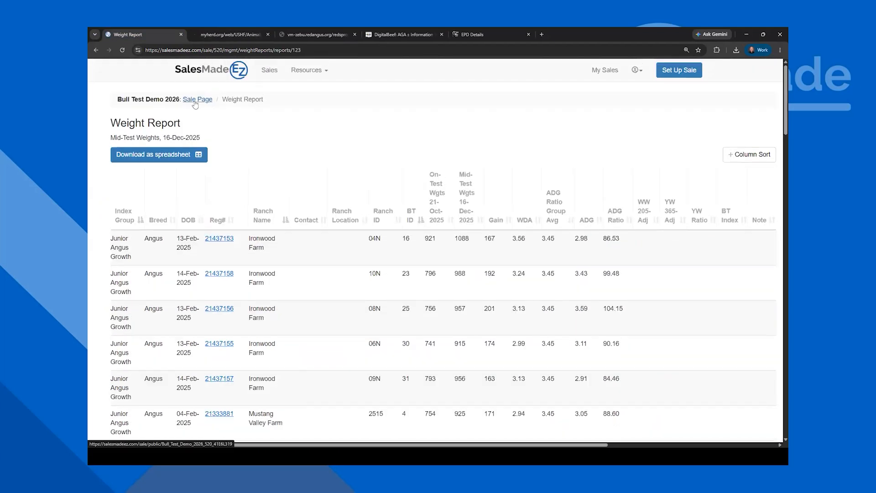
- Return to the Weight Reports page and add a weight event named Final Wgts, dated 10-Feb-2026
left_click(96, 50)
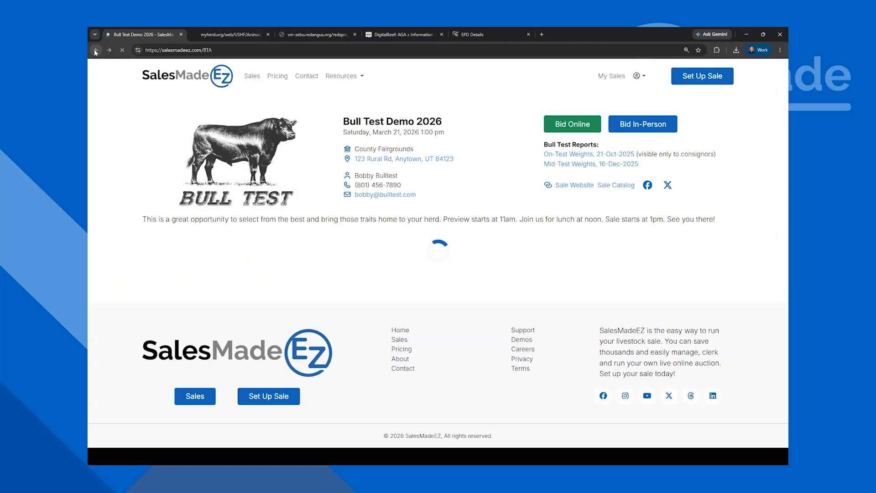
left_click(96, 50)
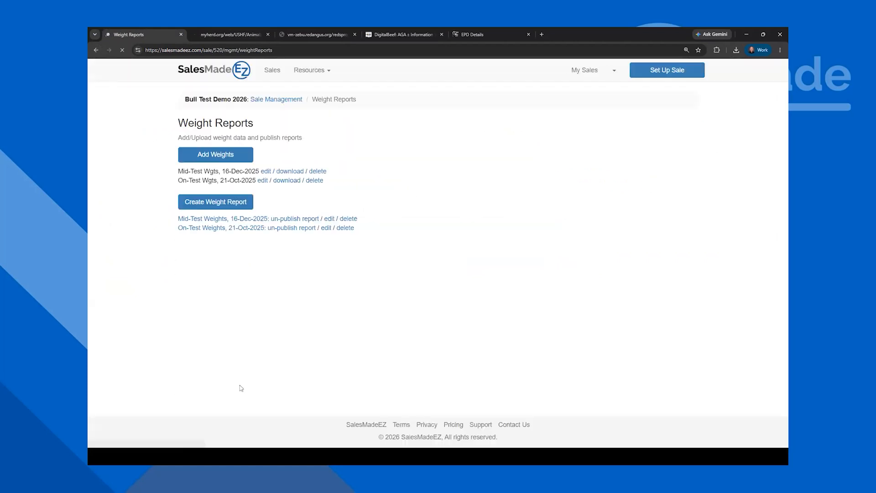
left_click(217, 156)
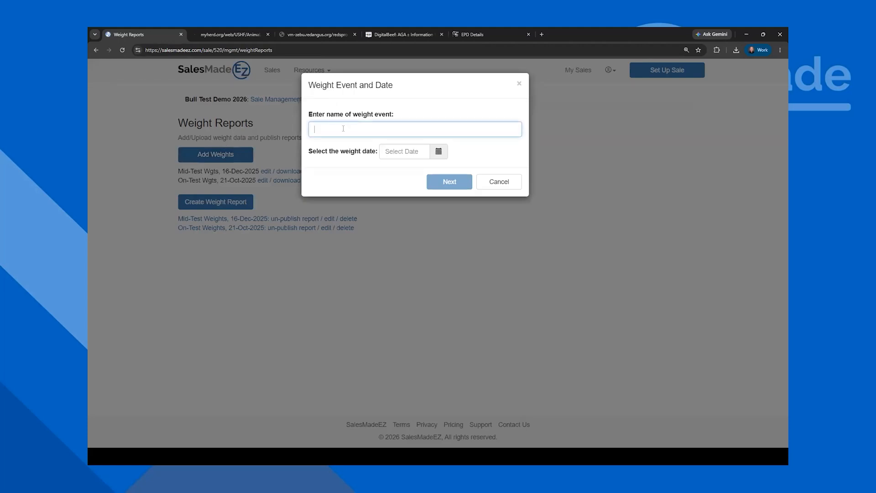
type("Final")
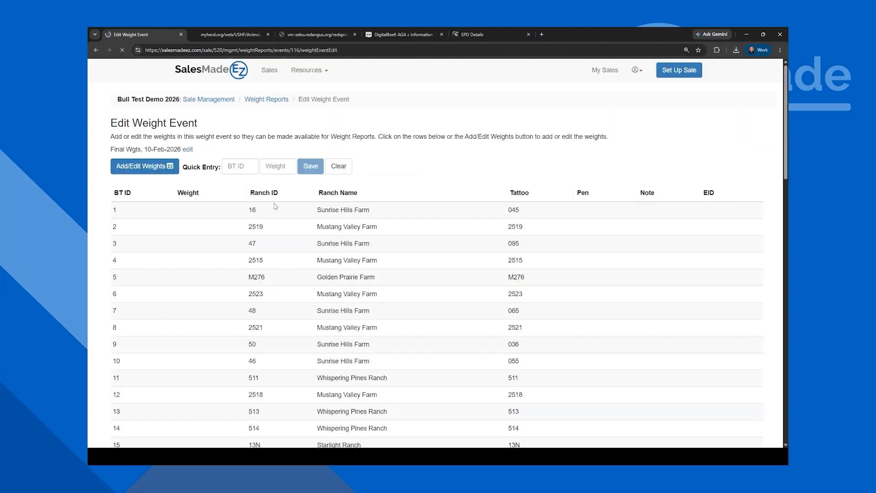
- Record a final weight of 1325 for BT ID 1 using Quick Entry
left_click(239, 164)
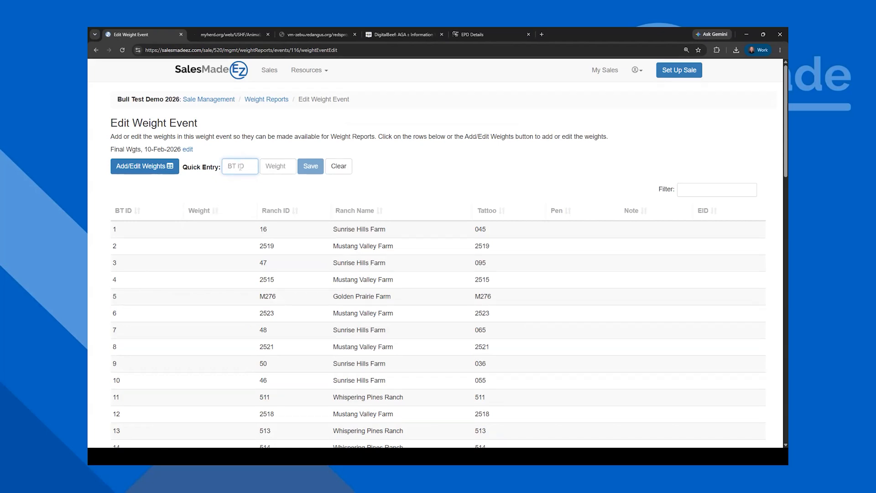
type("1")
key("Tab")
type("1325")
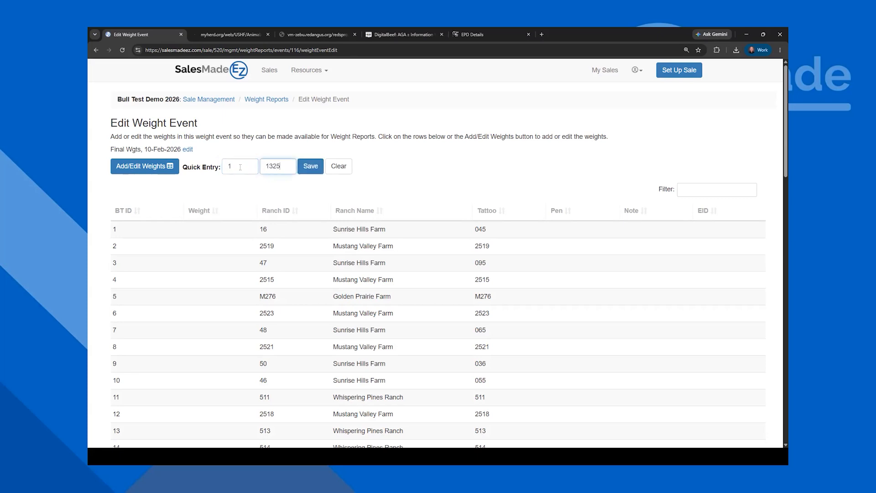
key("Return")
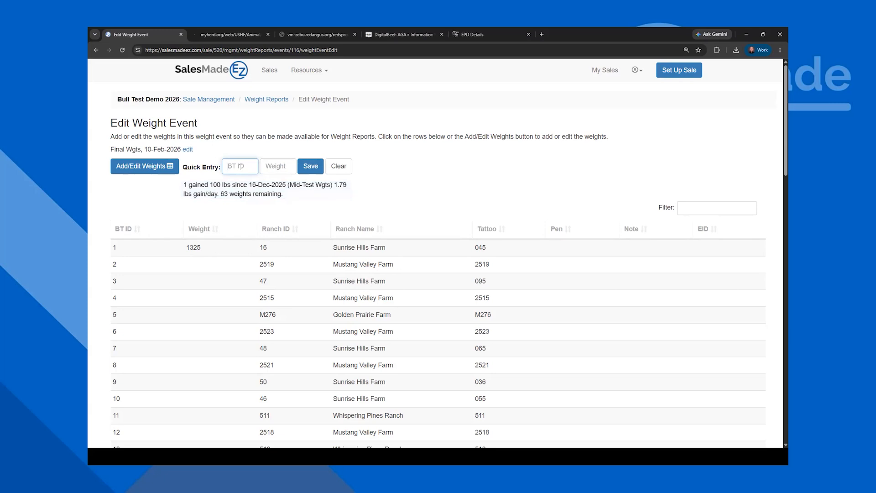
- Record a final weight of 1105 for BT ID 2 using Quick Entry
type("2")
key("Tab")
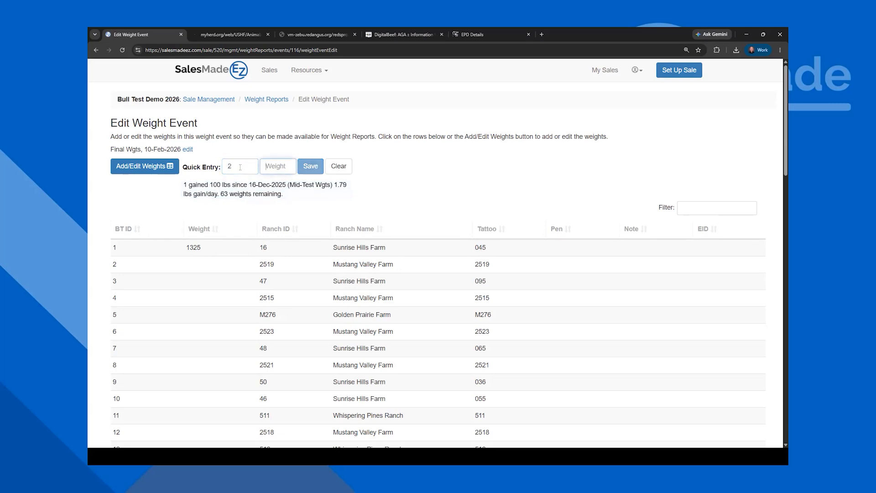
type("1105")
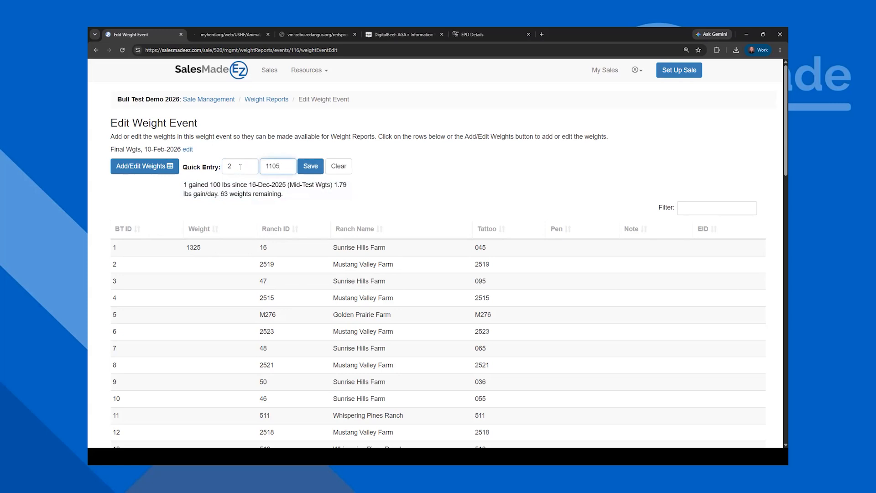
key("Return")
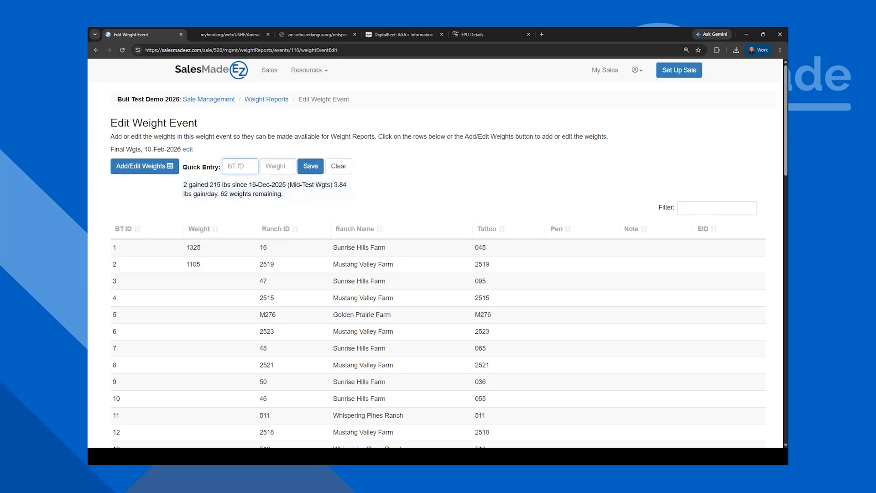
- Record a final weight of 1115 for BT ID 3 using Quick Entry
type("3")
key("Tab")
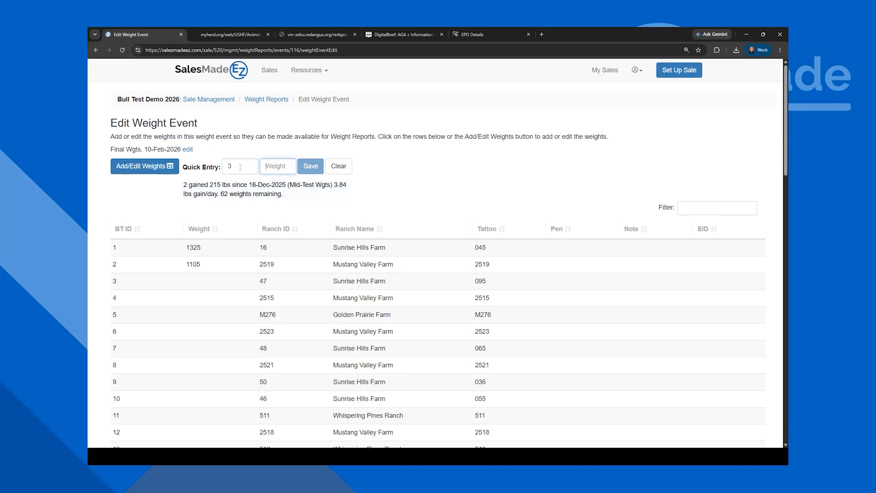
type("1115")
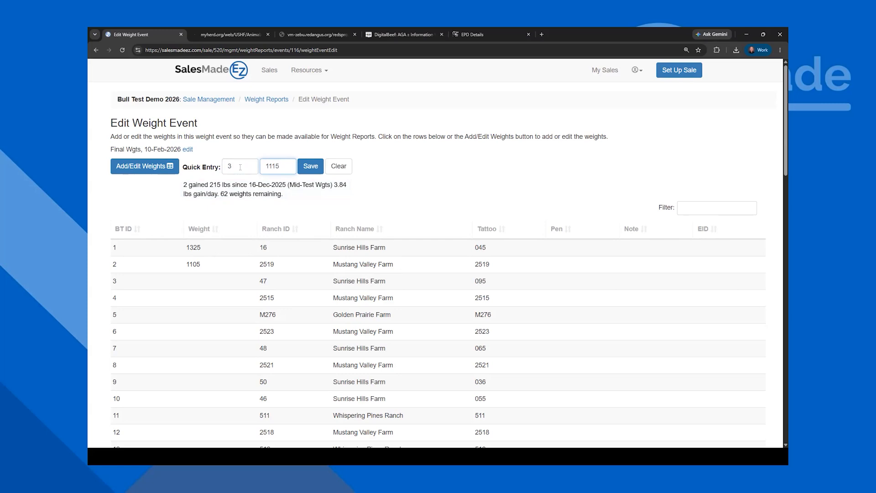
key("Return")
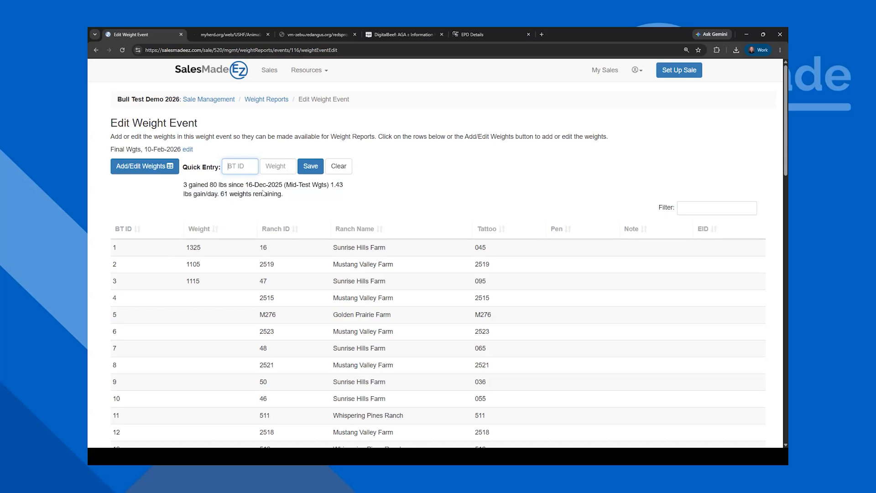
- Import the Final Wgts weights from the AddWeights_Final Wgts spreadsheet and load the validated results
left_click(142, 169)
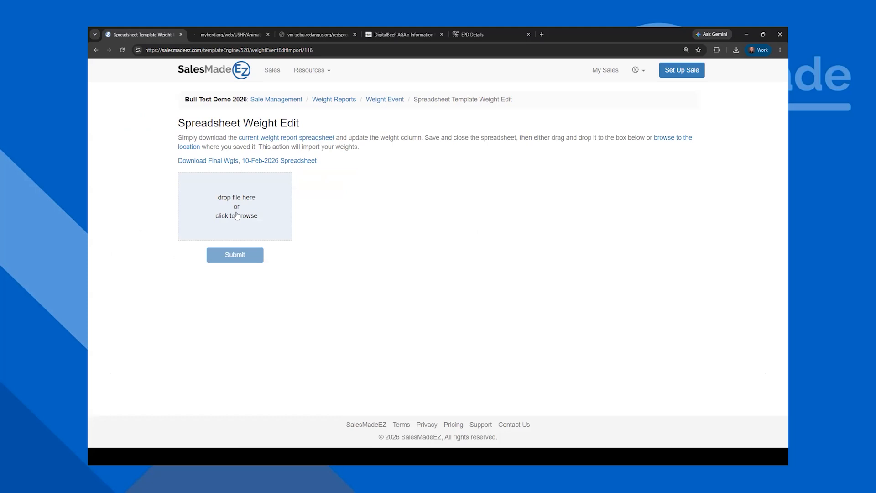
left_click(237, 215)
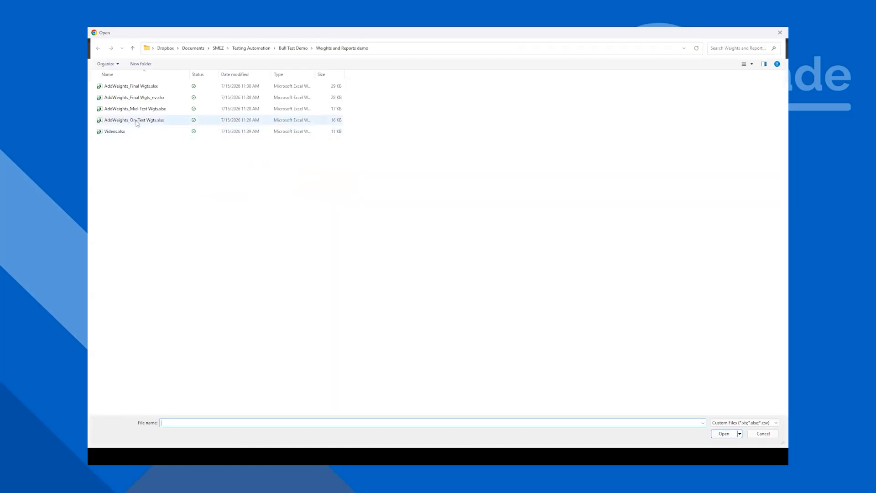
double_click(135, 90)
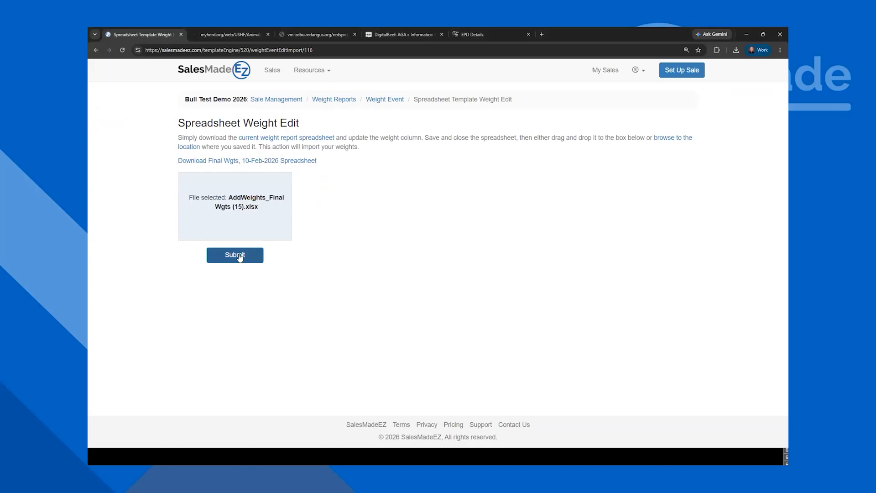
left_click(238, 253)
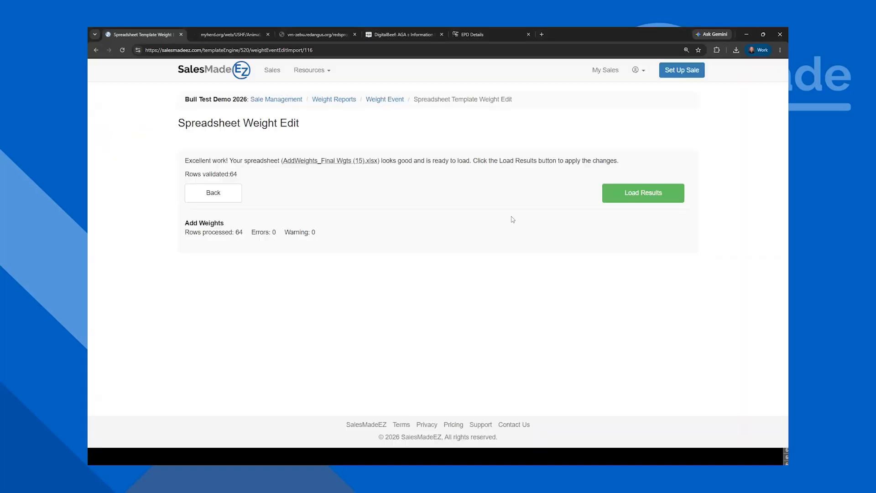
left_click(626, 199)
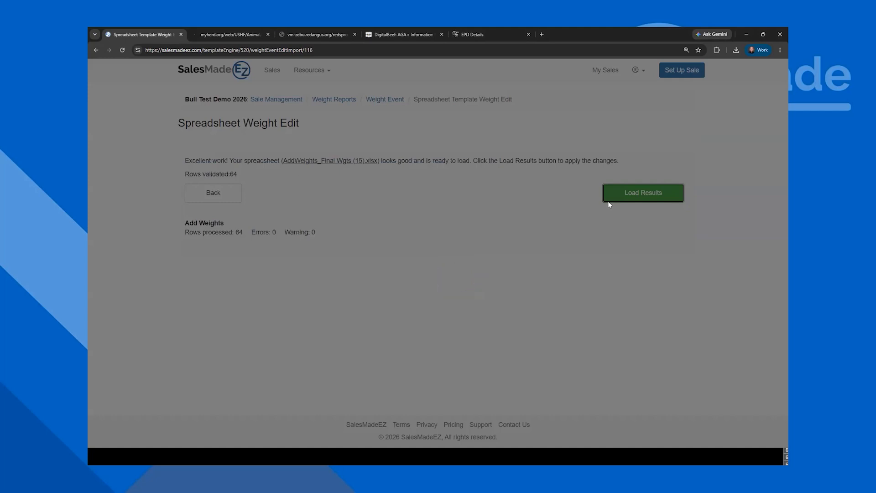
left_click(558, 159)
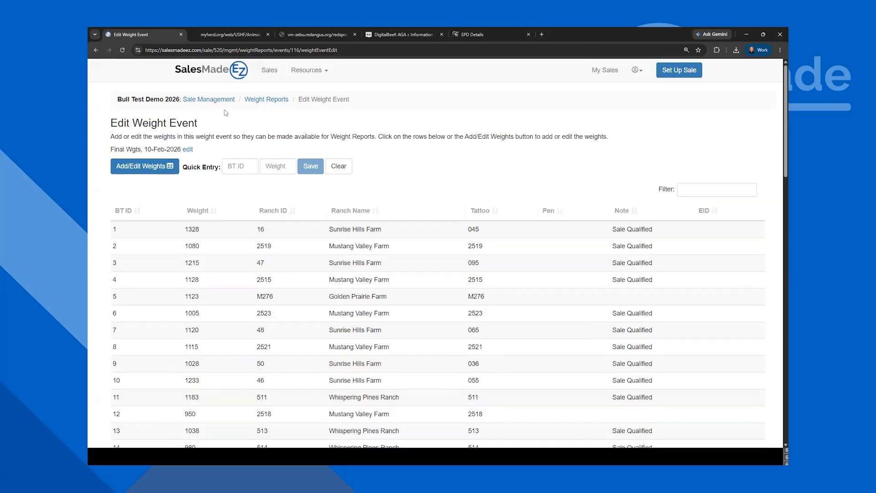
- Return to the Weight Reports page and start a new weight report named Final Weights, dated 10-Feb-2026
left_click(261, 100)
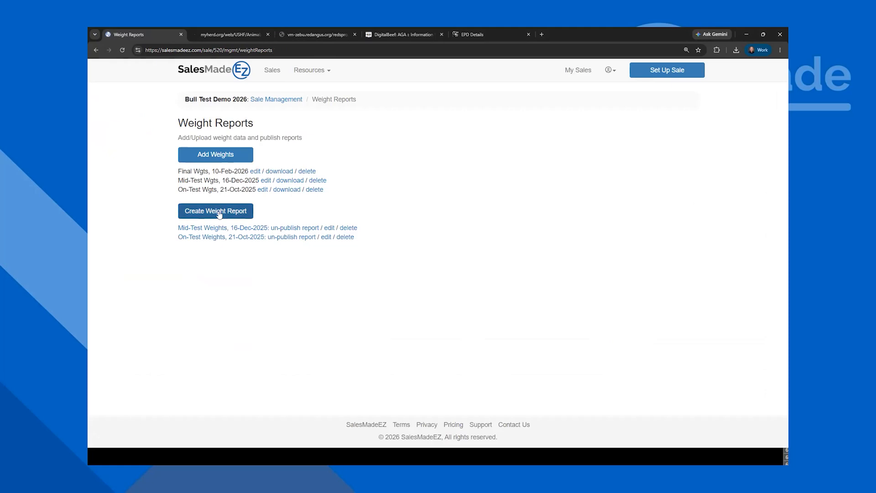
left_click(236, 209)
left_click(366, 132)
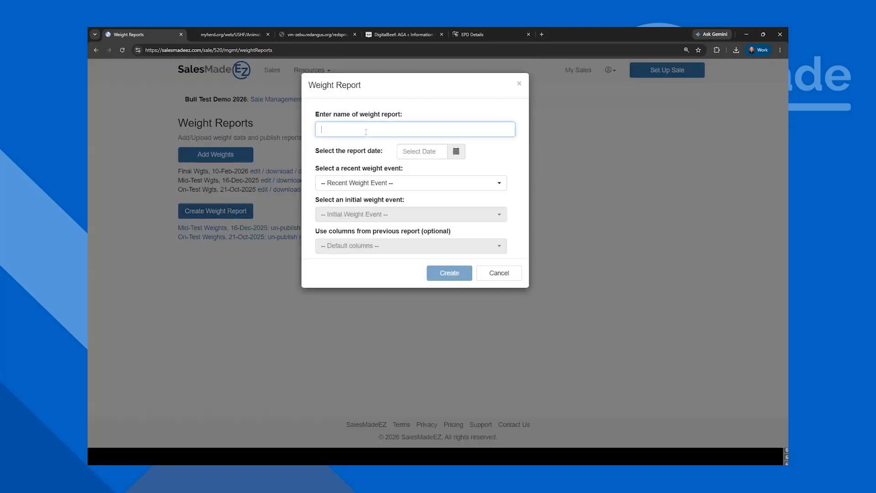
type("Final Weights")
left_click(434, 151)
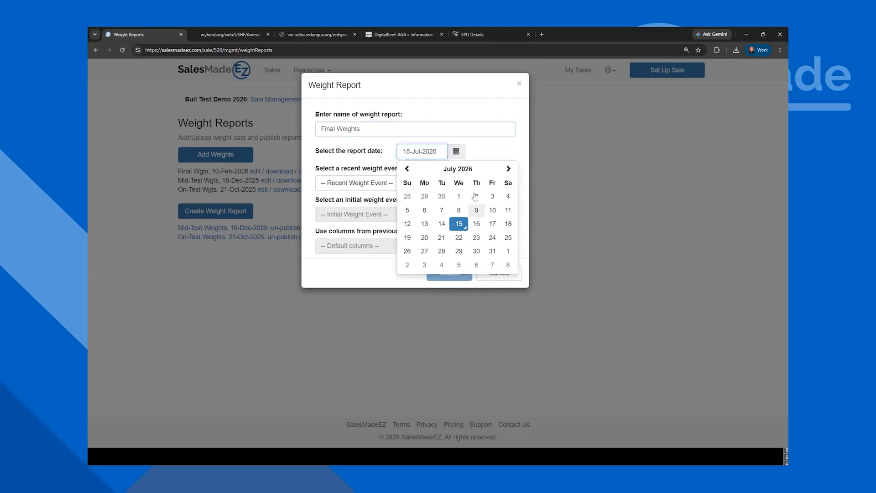
left_click(407, 169)
left_click(407, 169)
left_click(407, 170)
left_click(406, 169)
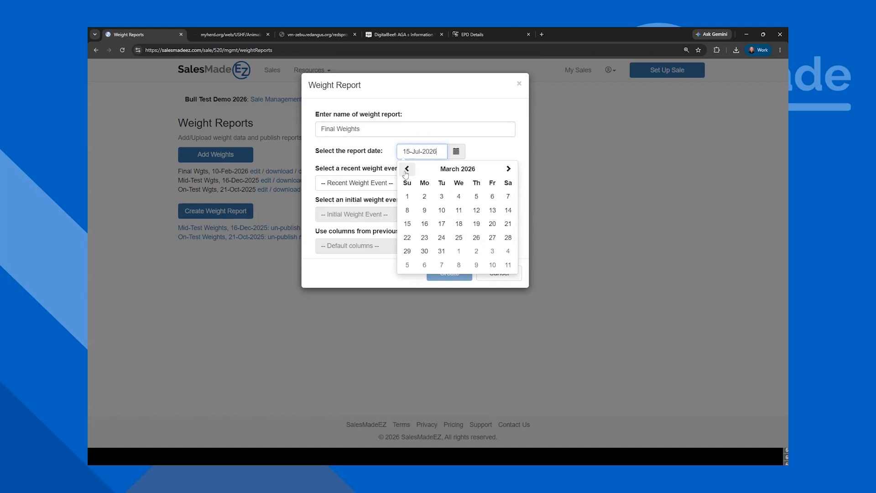
left_click(407, 169)
left_click(442, 210)
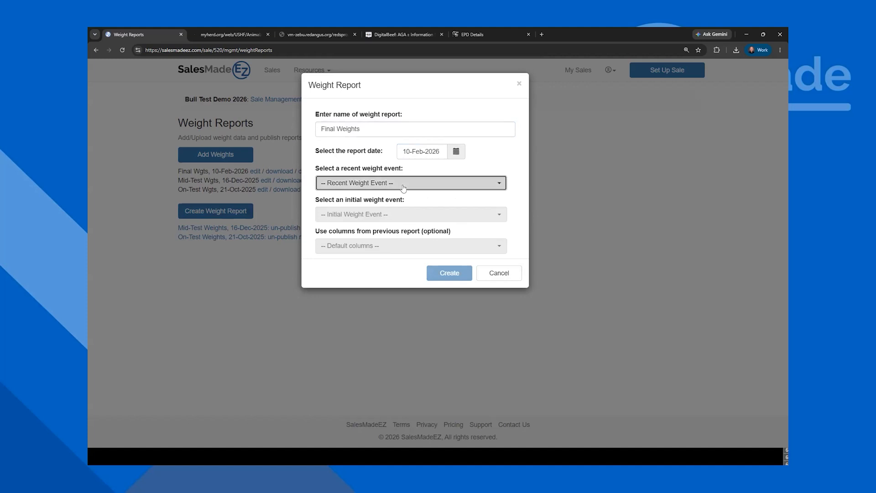
- Create the report with Final Wgts as recent event, On-Test Wgts as initial event, and columns from the Mid-Test Weights report
left_click(403, 187)
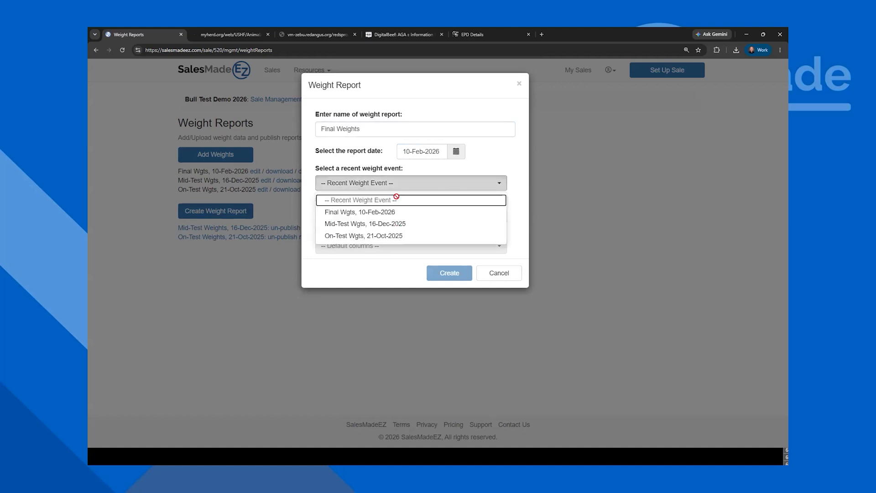
left_click(332, 213)
left_click(373, 213)
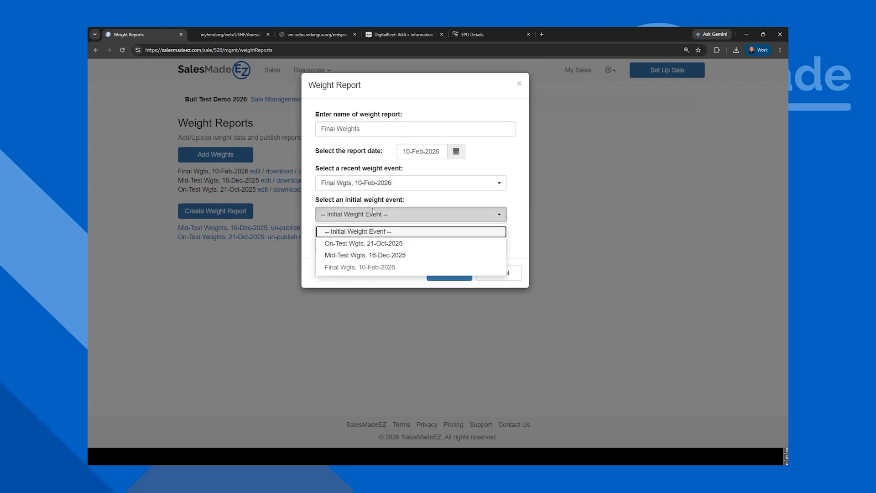
left_click(362, 246)
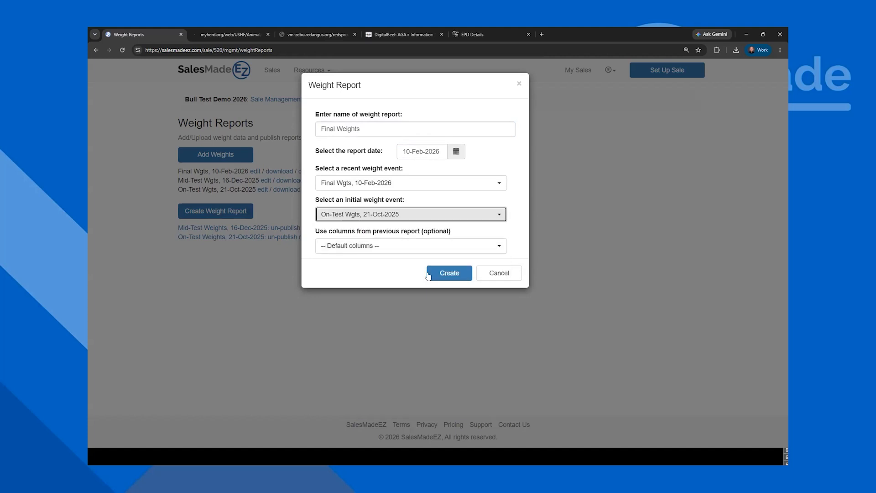
left_click(431, 277)
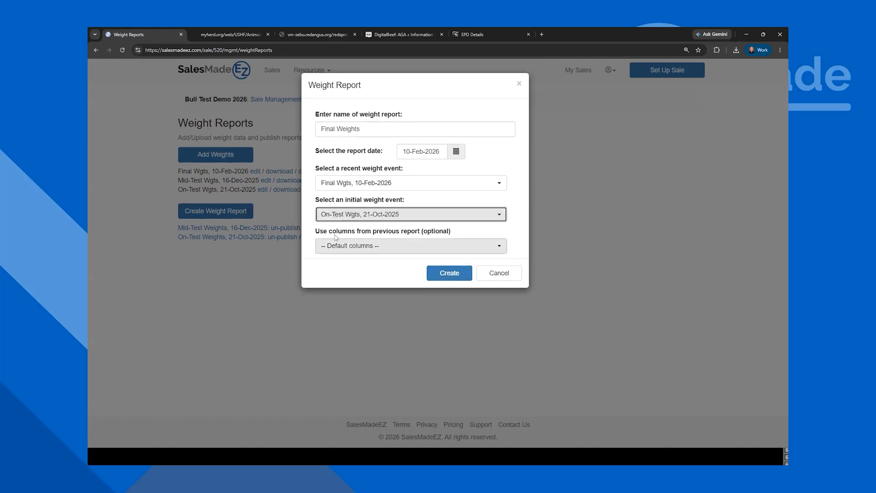
left_click(413, 246)
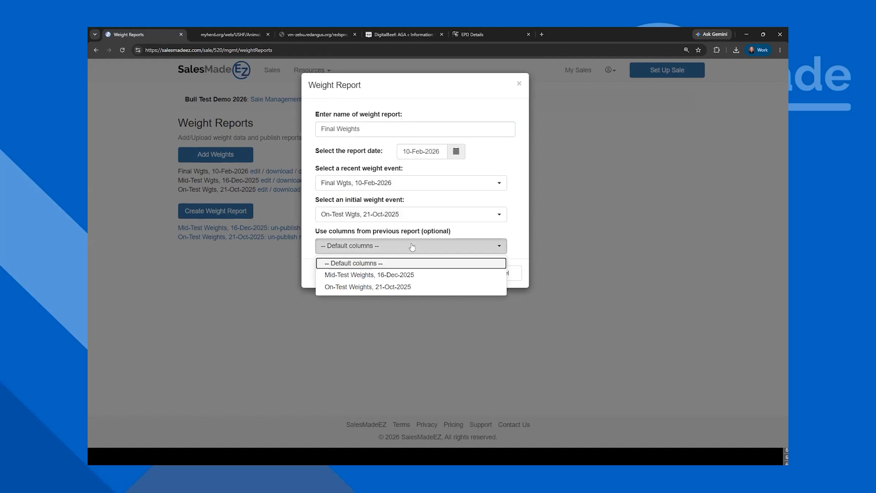
left_click(371, 275)
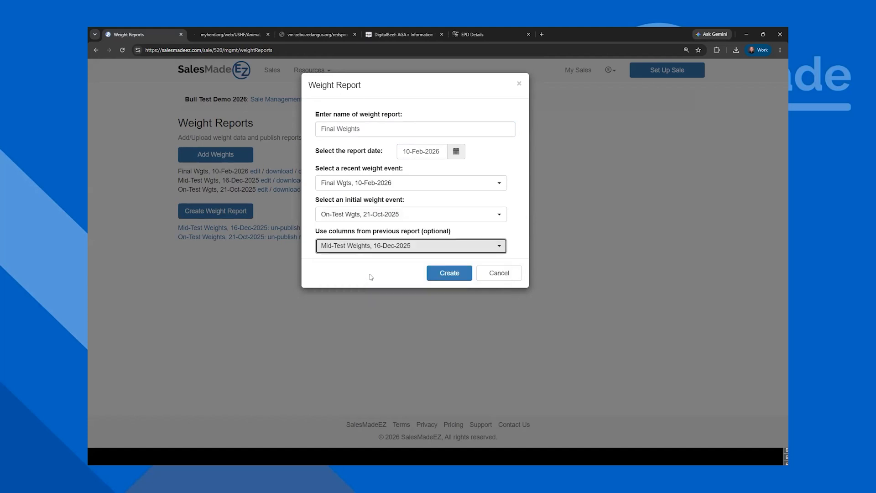
left_click(444, 276)
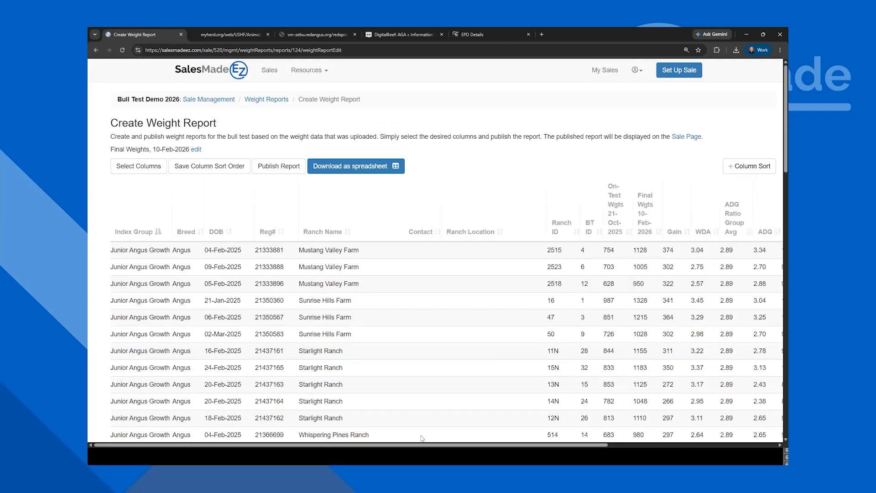
- Sort the Final Weights report by BT Index from highest to lowest within the index groups
left_click_drag(424, 445, 283, 450)
left_click_drag(390, 447, 563, 449)
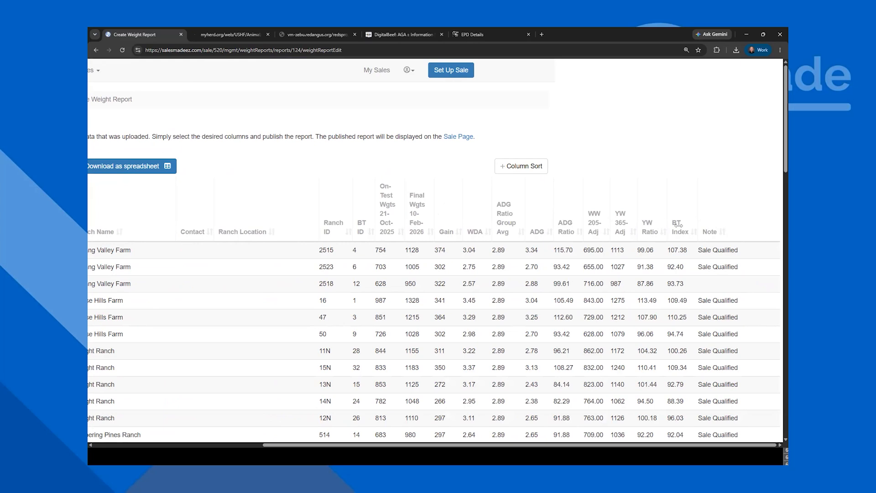
left_click(679, 224)
left_click(679, 225)
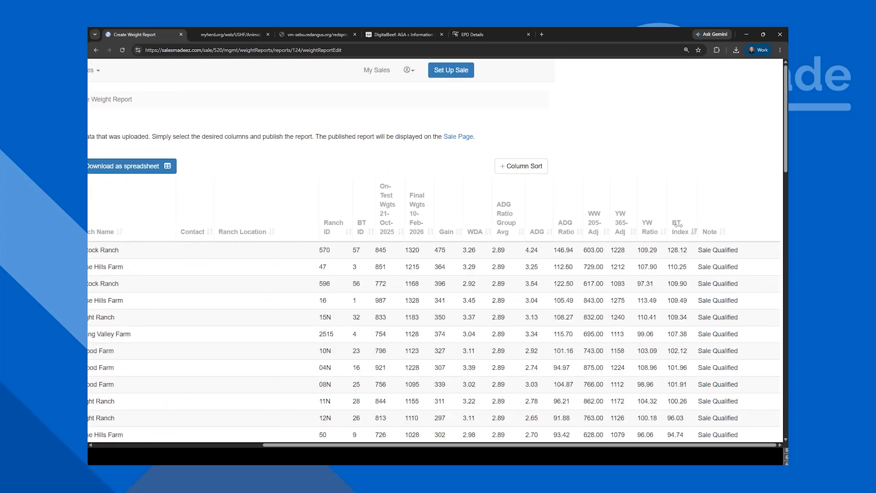
left_click_drag(607, 446, 318, 456)
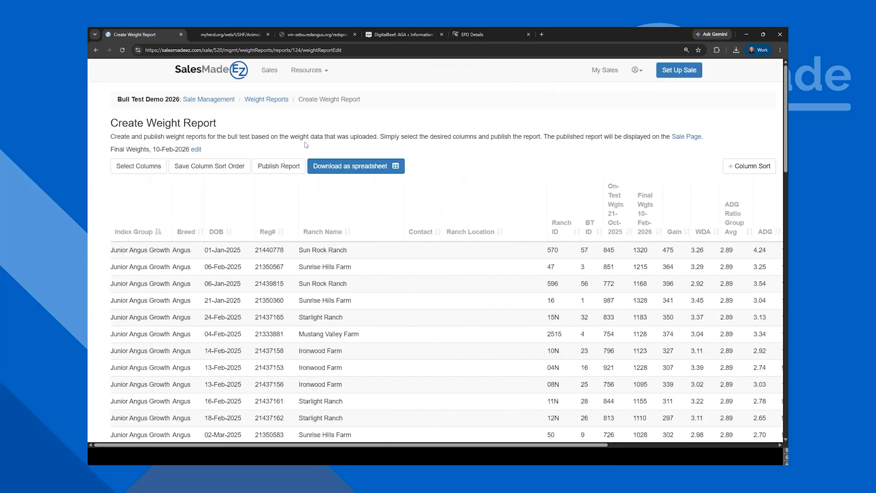
- Save the column sort order and publish the Final Weights report, available now to everyone
left_click(211, 168)
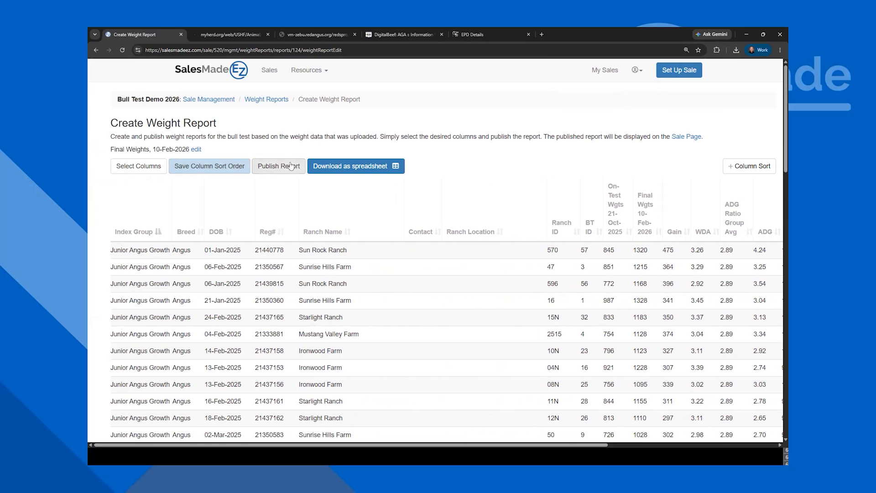
left_click(291, 166)
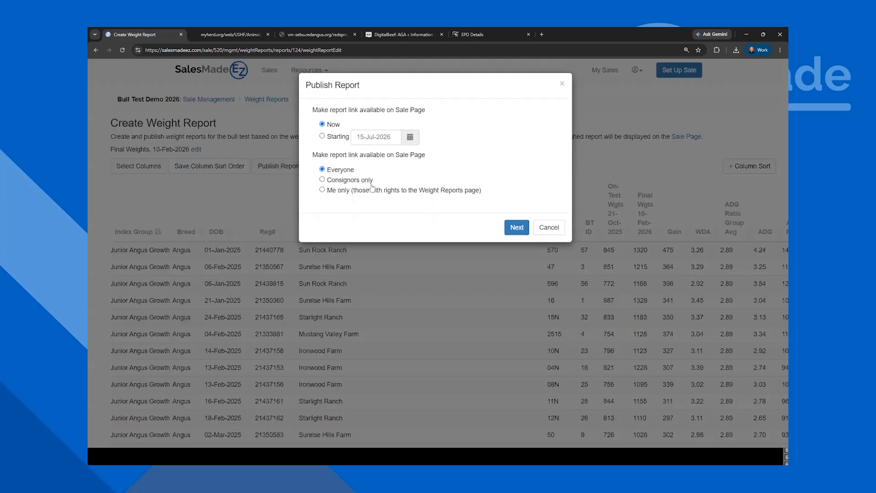
left_click(516, 228)
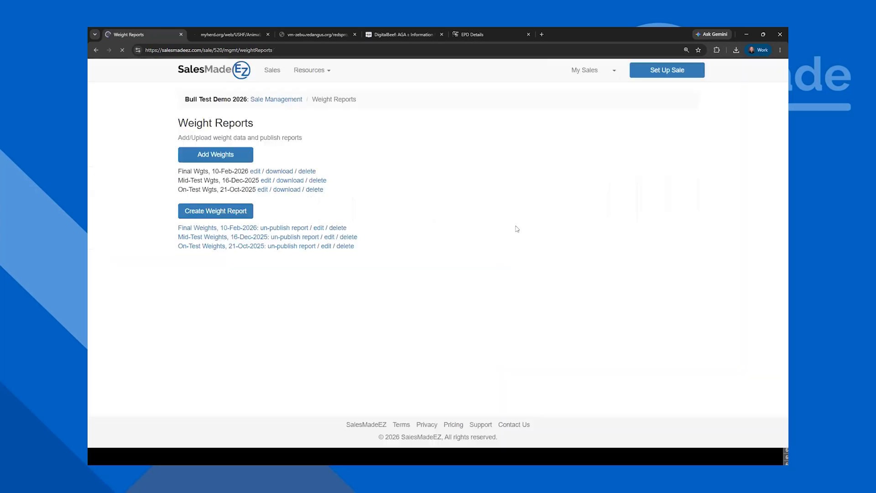
- Open the public sale page for Bull Test Demo 2026 and view the Lot 2 bull's details and video
left_click(265, 101)
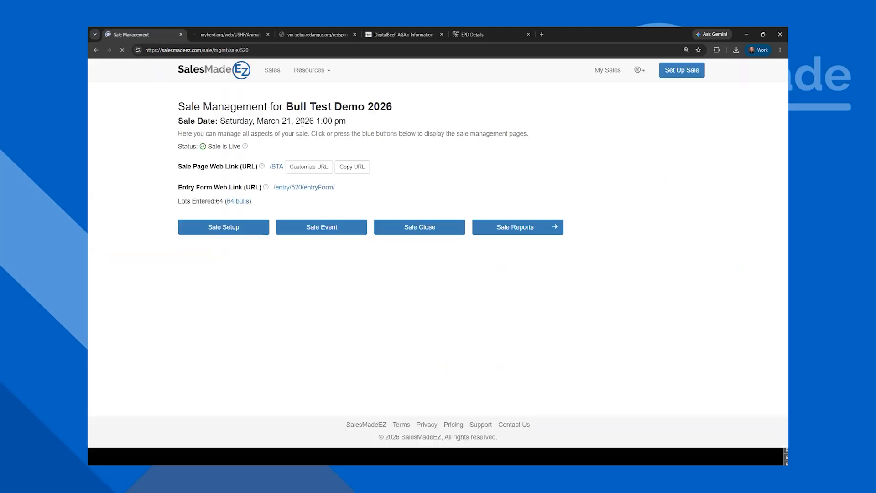
left_click(313, 166)
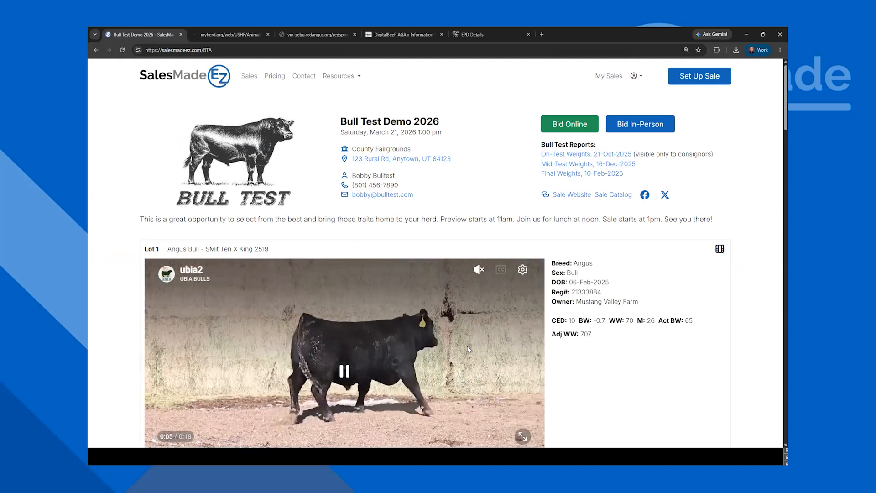
scroll(468, 349, "down", 3)
scroll(528, 254, "down", 3)
left_click(525, 256)
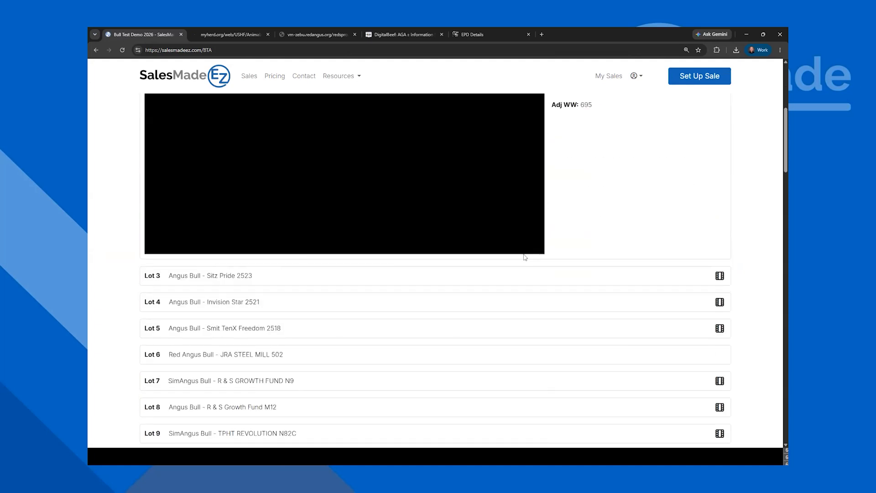
scroll(578, 257, "up", 2)
scroll(498, 313, "up", 2)
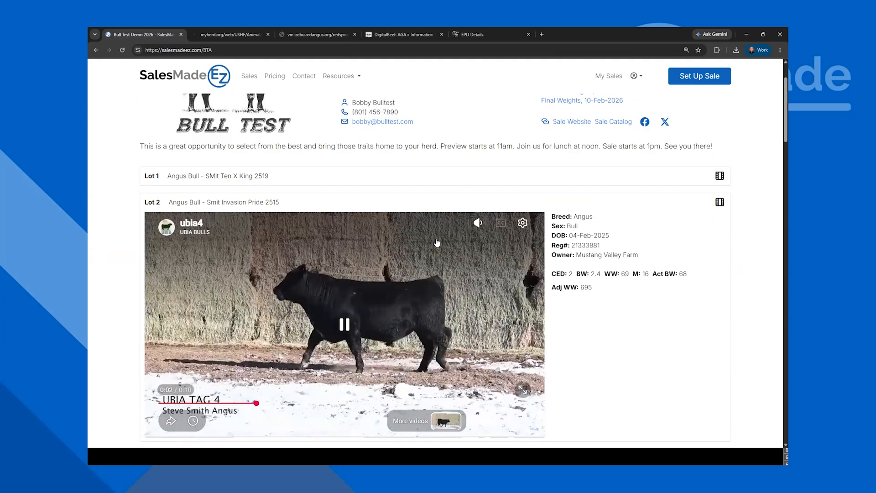
scroll(431, 255, "up", 2)
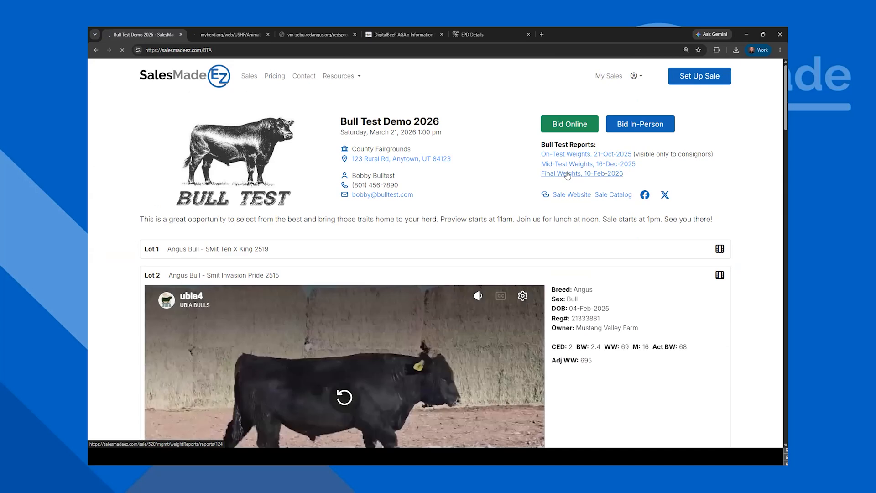
- Open the published Final Weights report from the sale page and examine its columns, BT Index ranking and notes
left_click(567, 174)
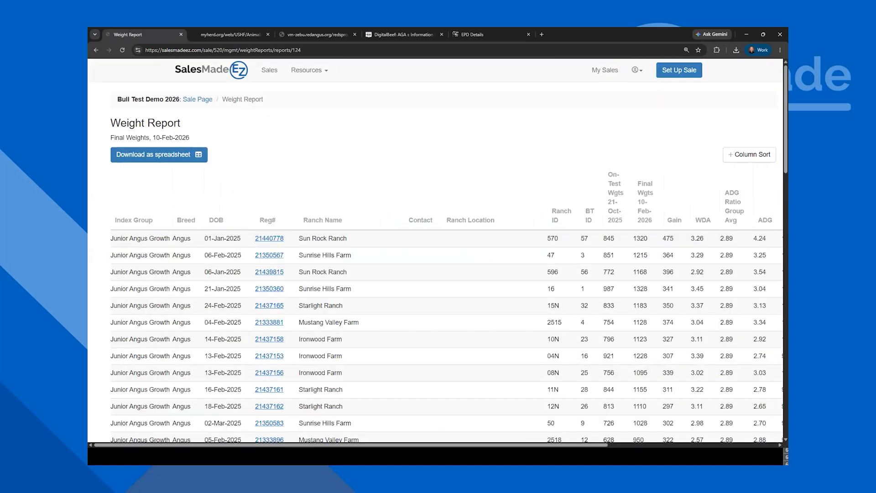
left_click_drag(386, 446, 558, 446)
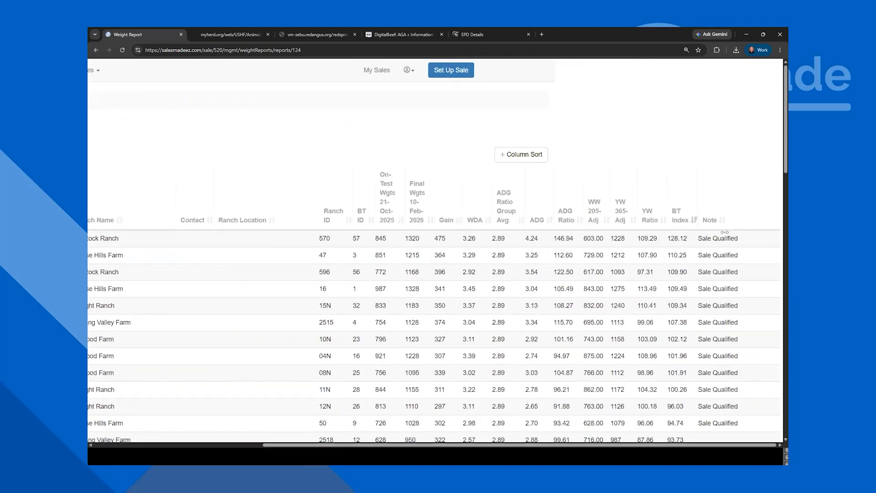
scroll(722, 255, "down", 2)
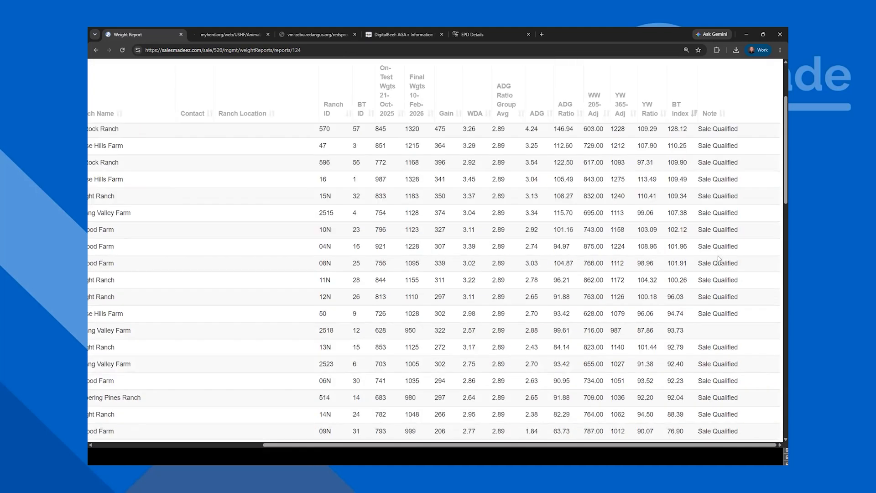
scroll(577, 241, "up", 1)
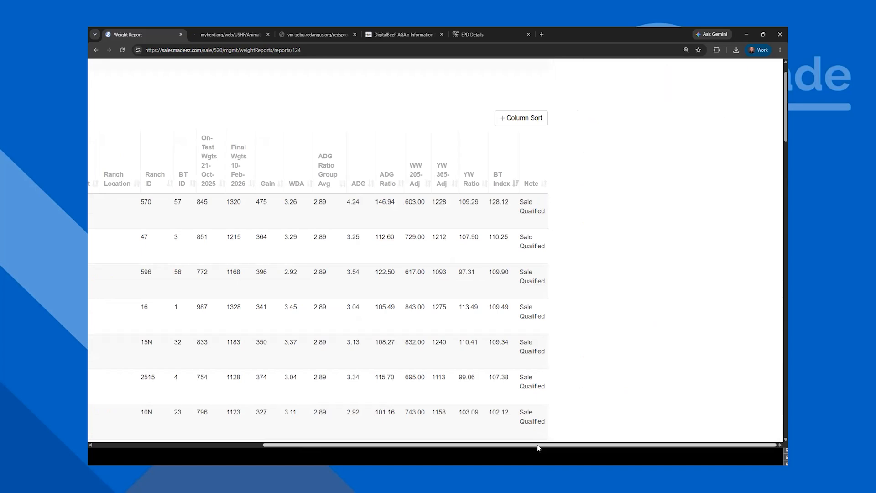
scroll(366, 445, "left", 5)
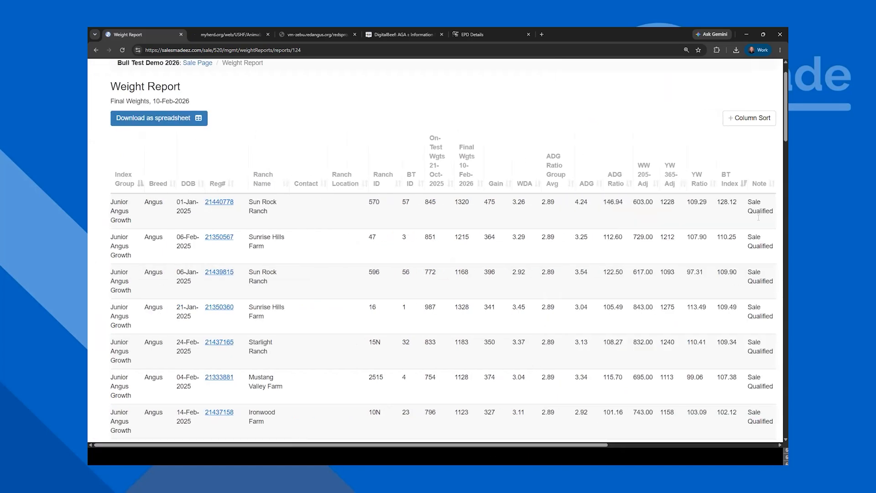
scroll(758, 217, "down", 10)
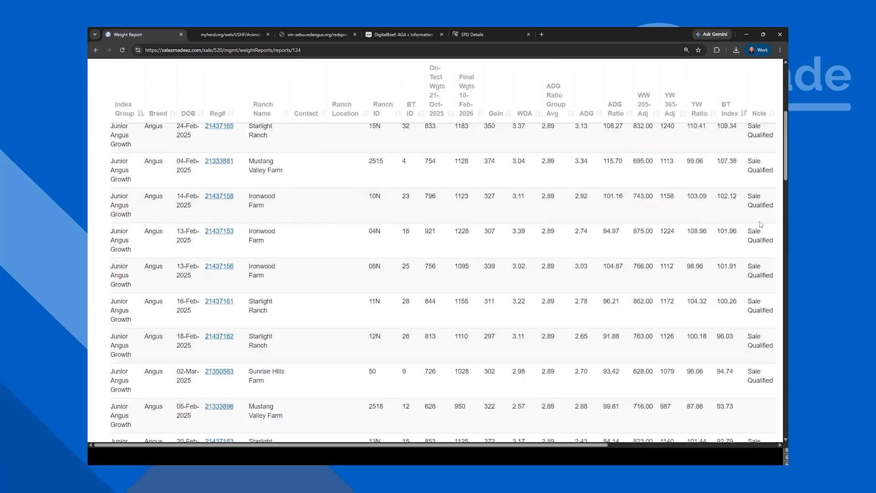
- Review the remaining index groups of the Final Weights report down to the Seniors, and return to the Bull Test Demo 2026 sale page
scroll(758, 225, "down", 10)
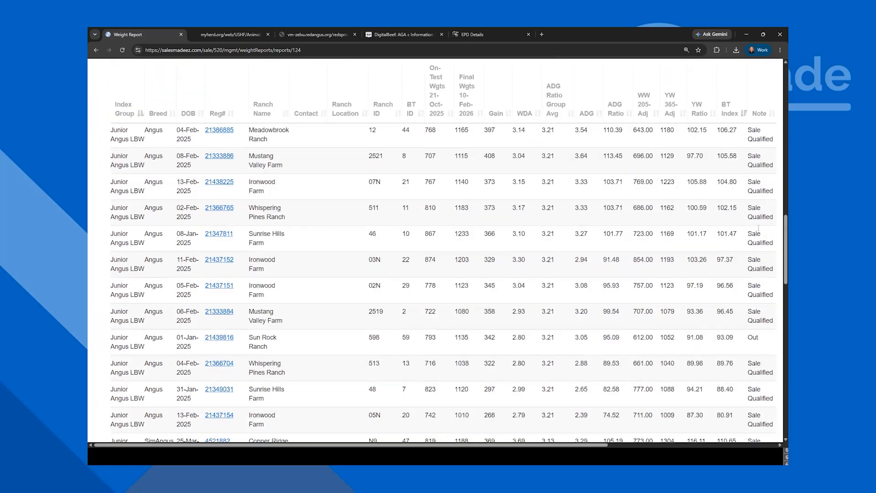
scroll(759, 231, "down", 10)
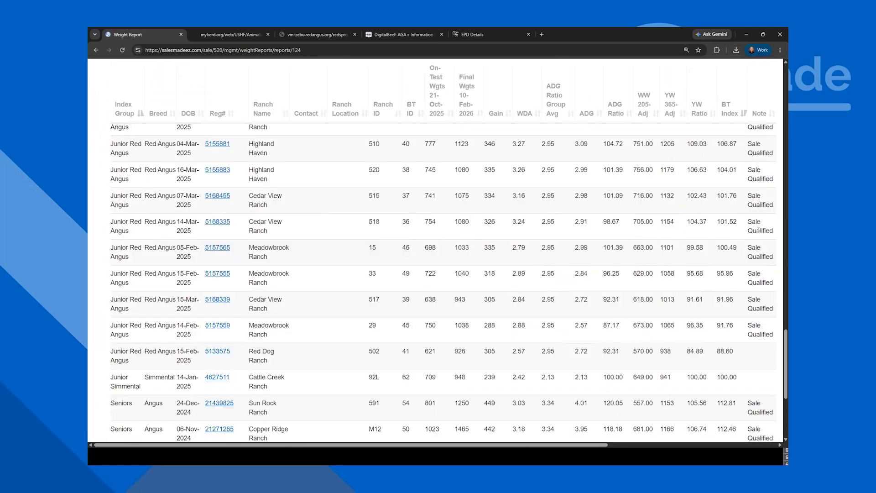
scroll(761, 334, "down", 5)
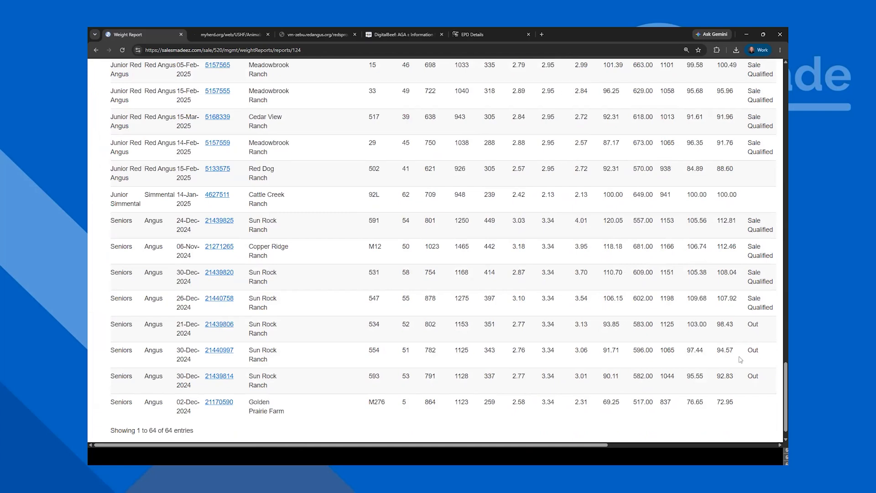
key("Home")
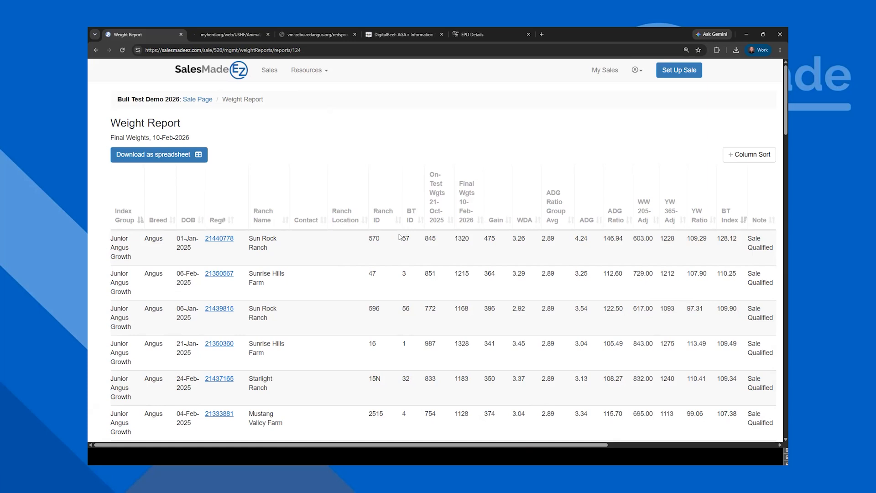
left_click(97, 50)
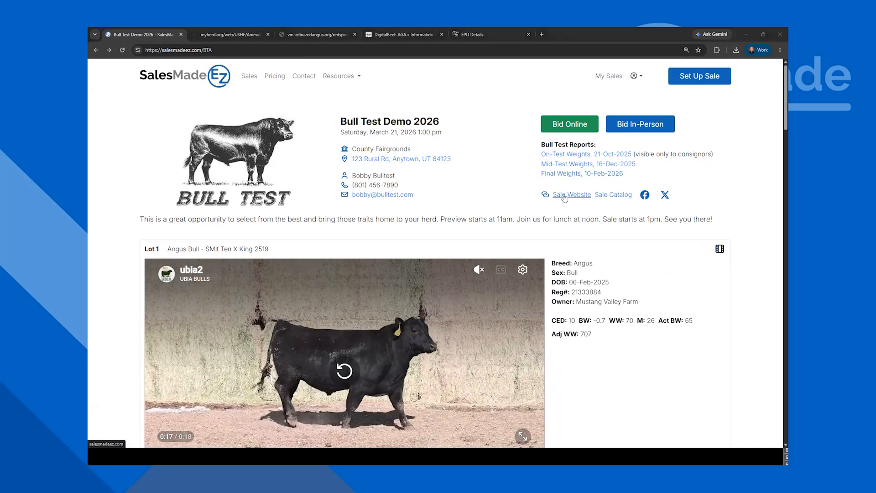
- Switch to the running PowerPoint slide show and advance from the Demonstration slide to the Pricing slide
key("alt+Tab")
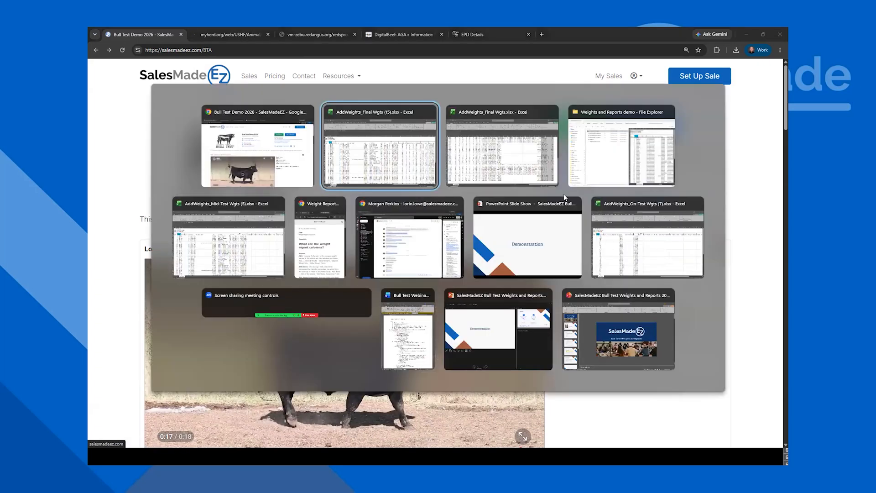
key("alt+Tab")
key("alt+Tab")
key("alt+Tab")
key("alt+Tab")
key("alt+Tab")
key("alt+Tab")
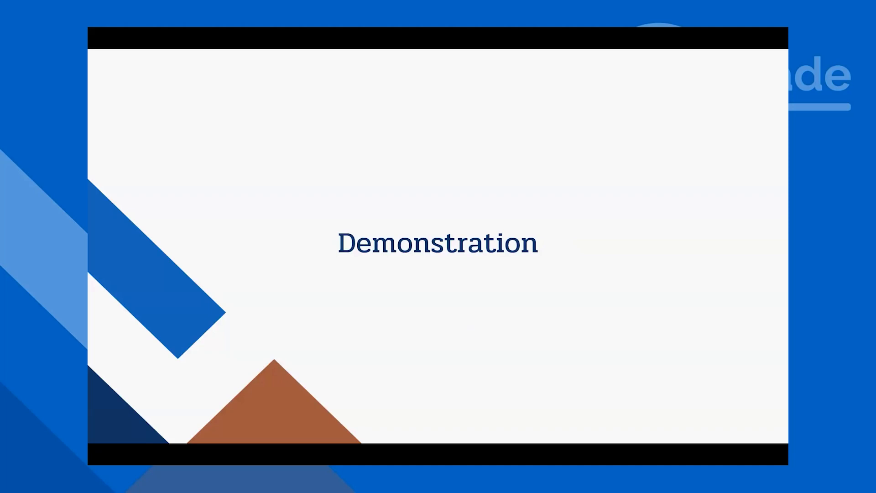
key("Right")
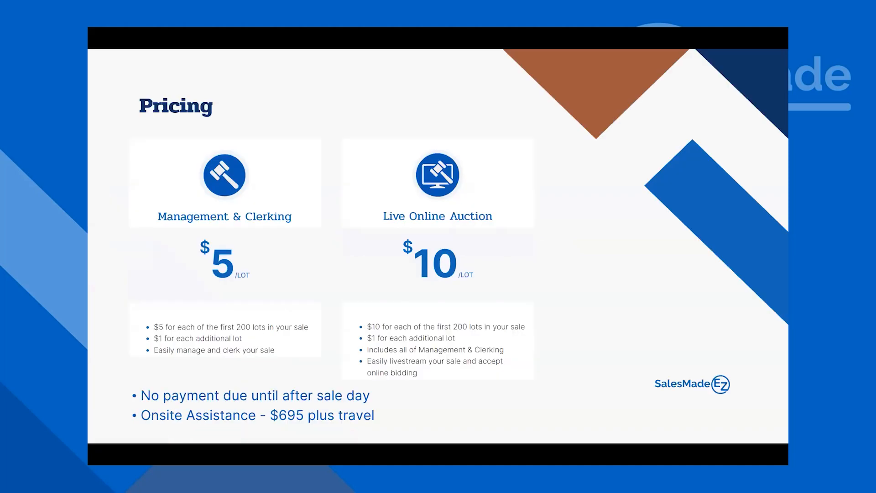